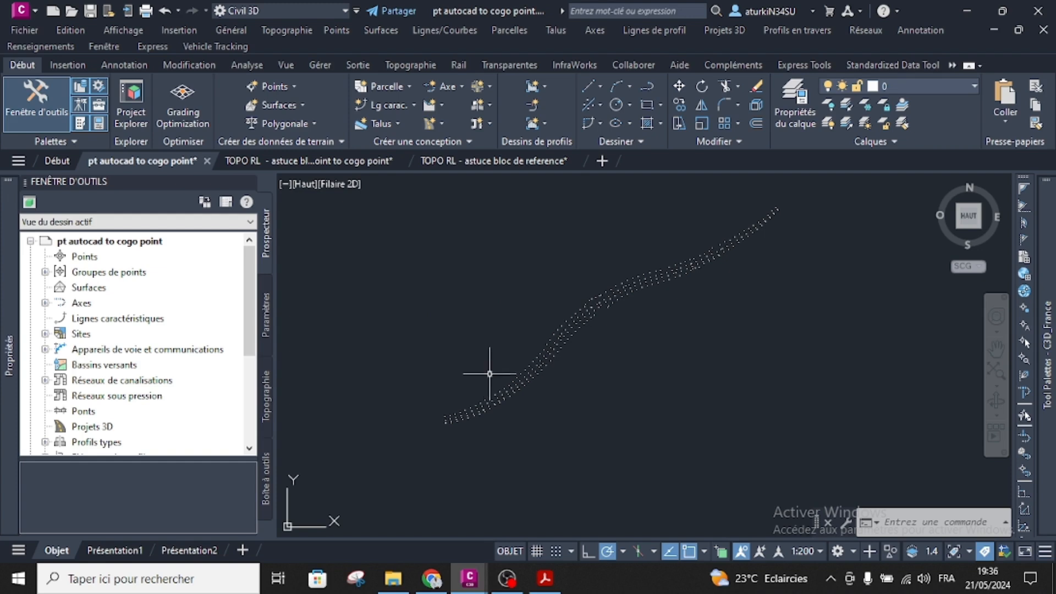
Inspect the properties of one AutoCAD point in the point band, including its X, Y and Z position.
scroll(544, 374, up, 5)
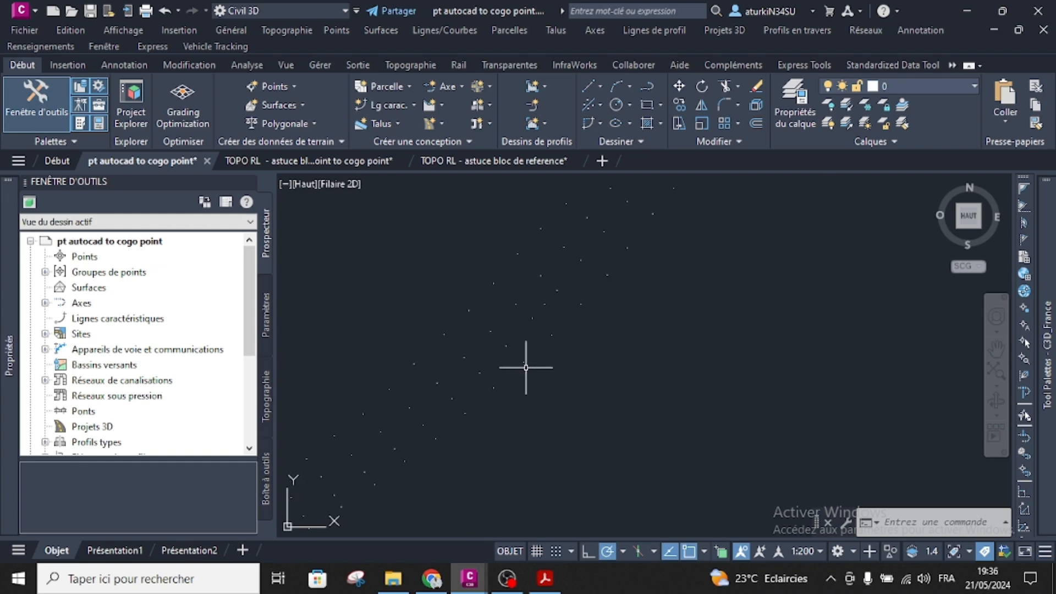
scroll(528, 366, up, 3)
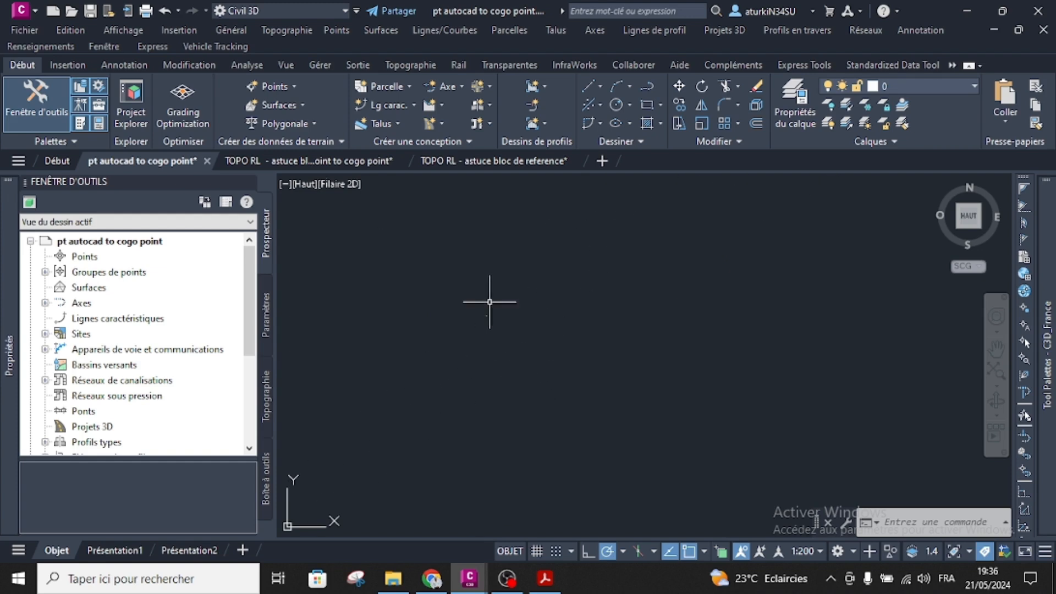
click(507, 292)
click(458, 363)
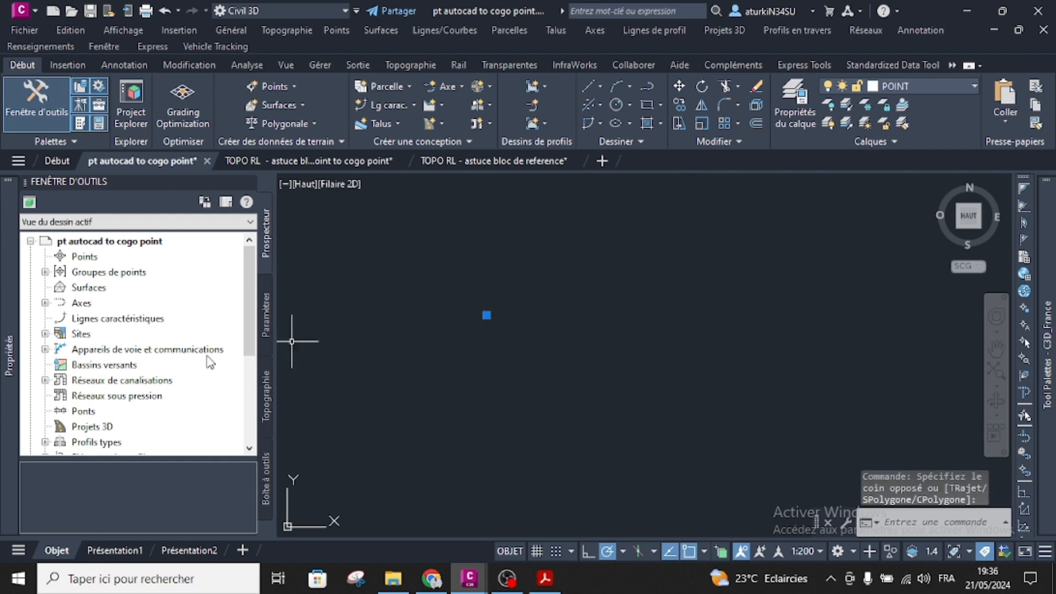
mouse_move(5, 333)
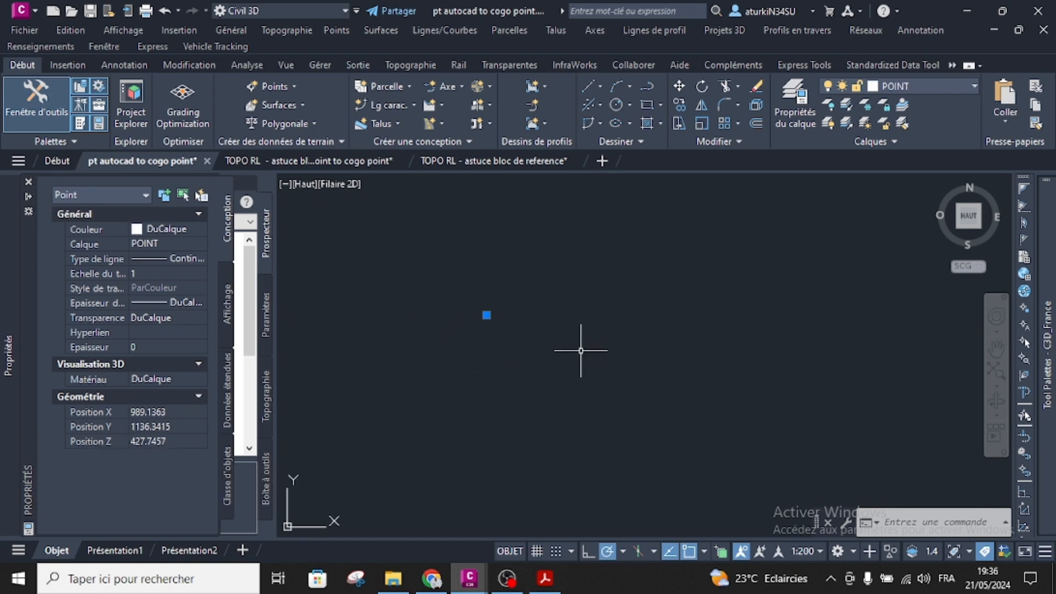
key(Escape)
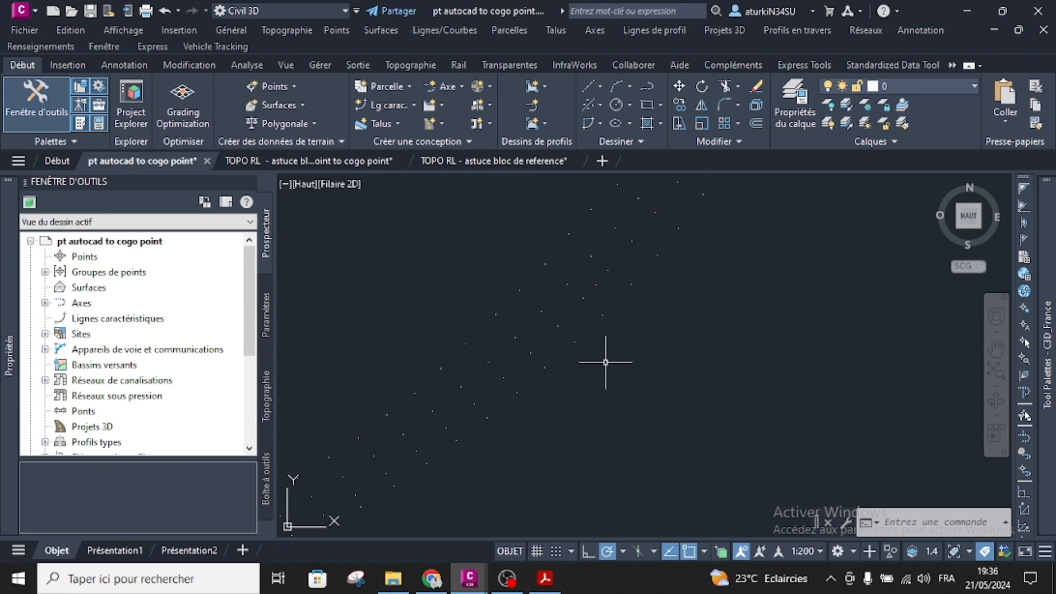
Convert all the AutoCAD points in the drawing to COGO points using the Convertir les points AutoCAD creation tool.
scroll(608, 369, down, 2)
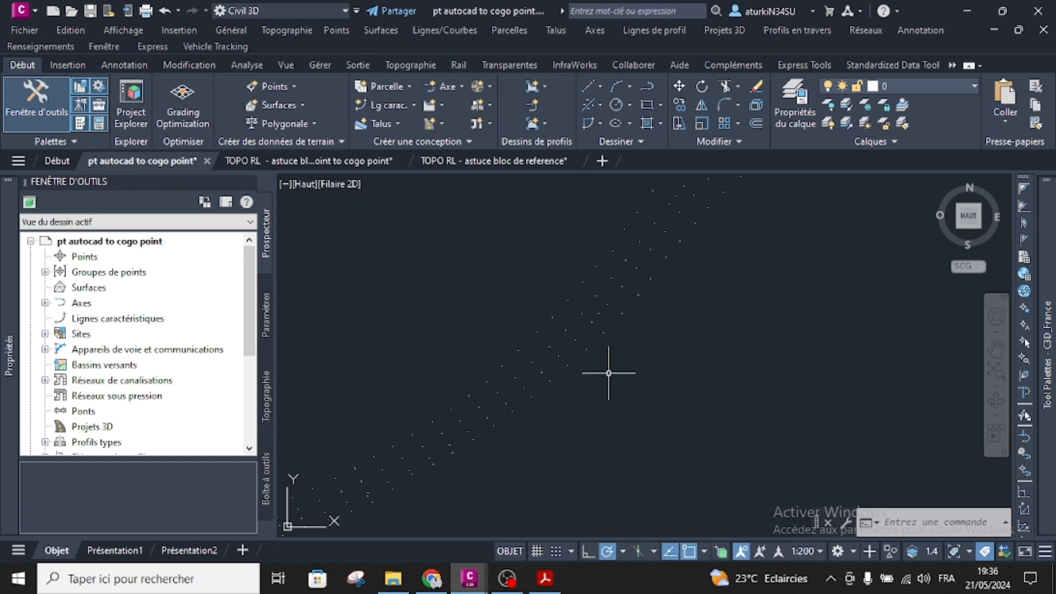
scroll(594, 349, down, 3)
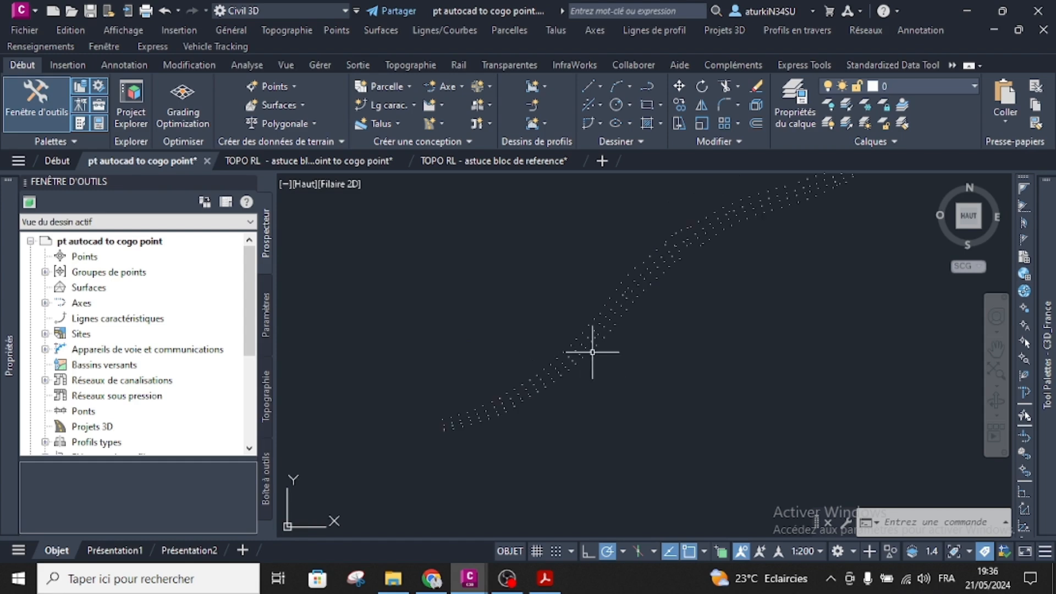
middle_drag(735, 252, 632, 306)
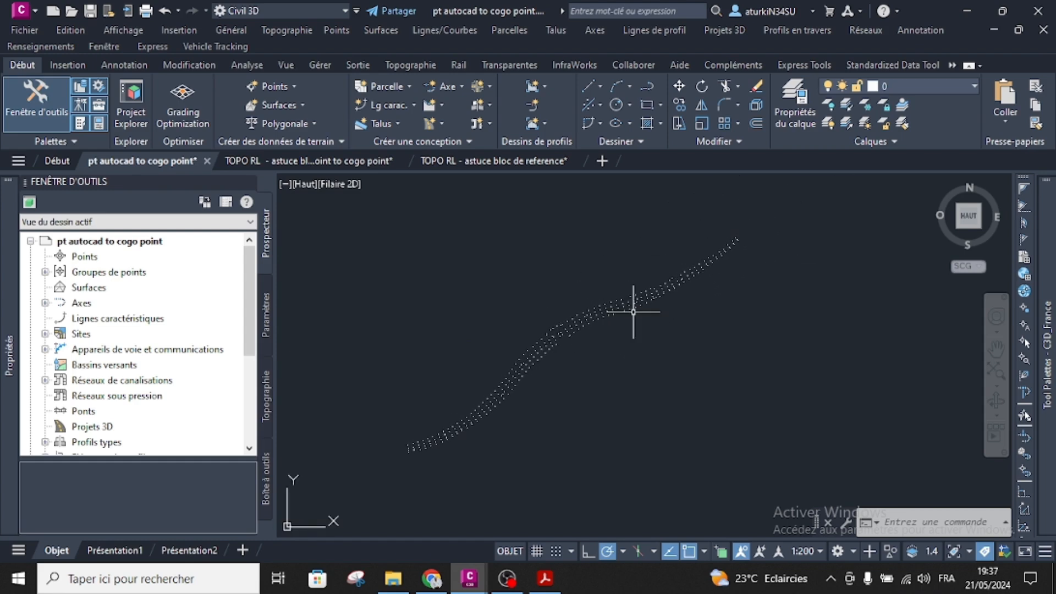
click(267, 86)
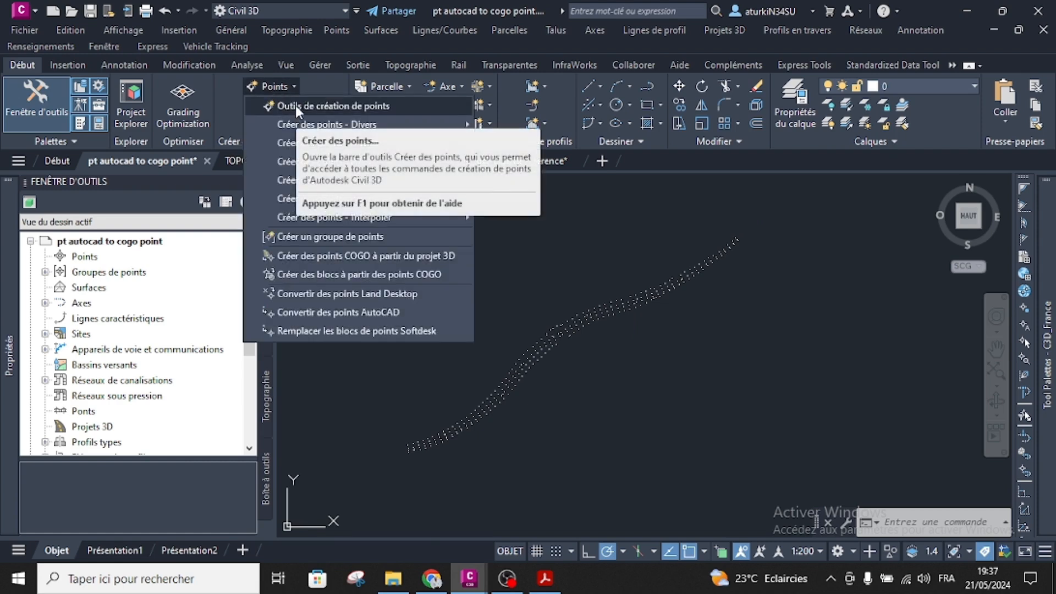
click(295, 105)
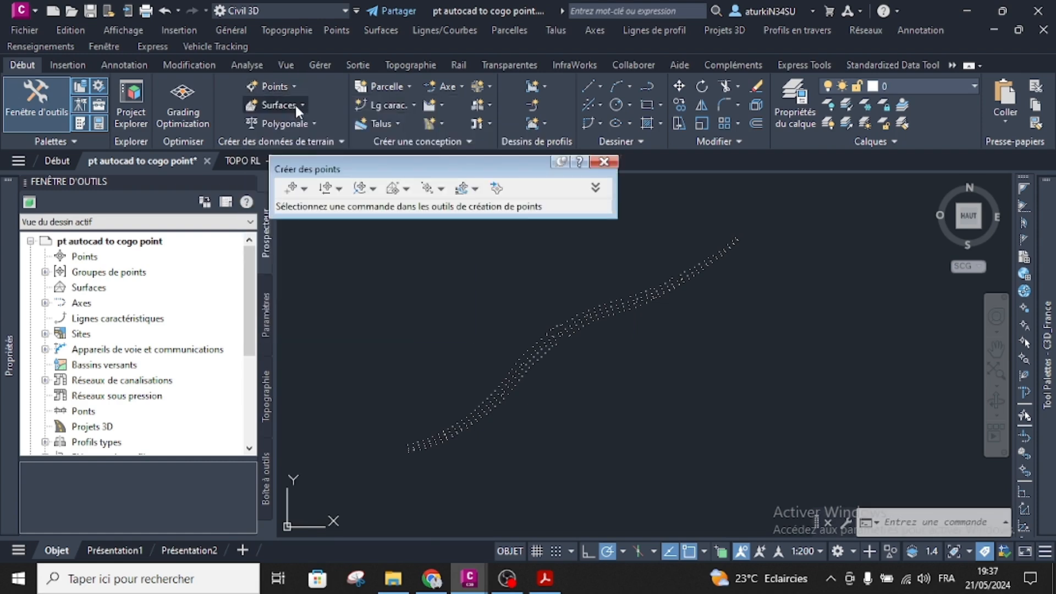
click(305, 189)
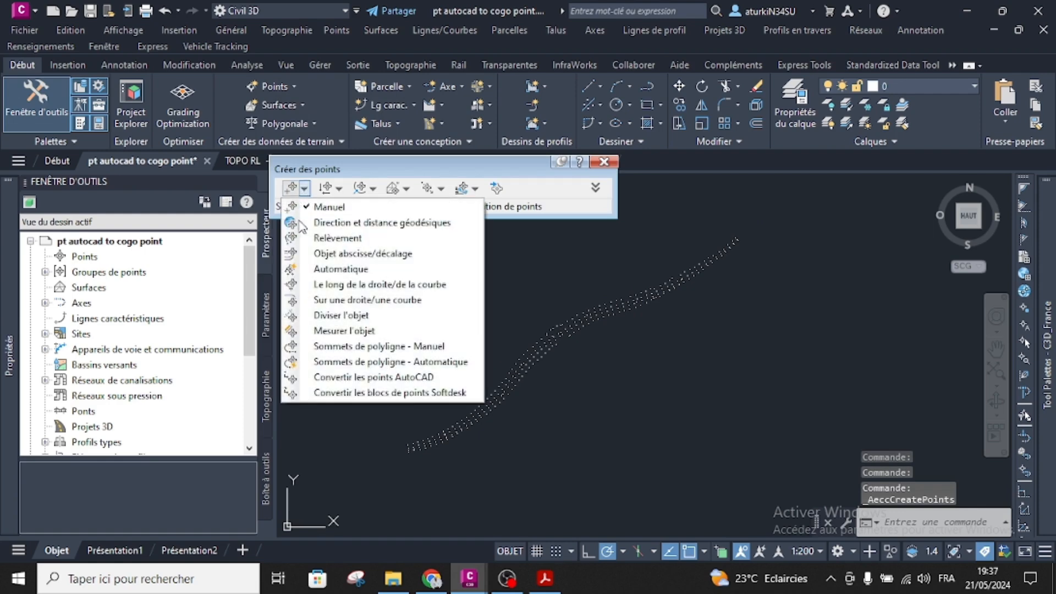
click(332, 378)
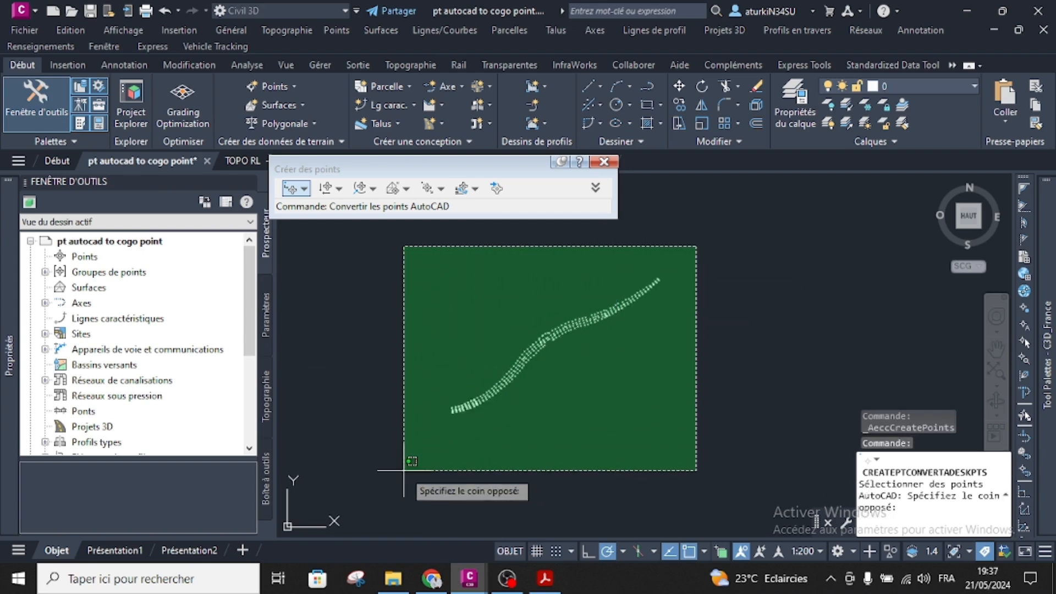
click(379, 496)
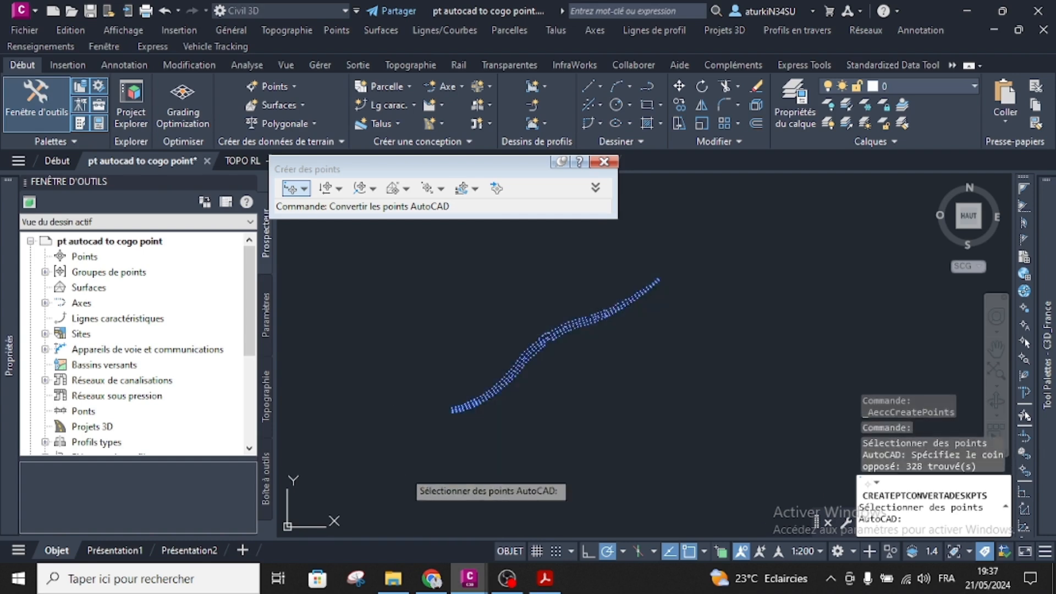
scroll(507, 422, up, 6)
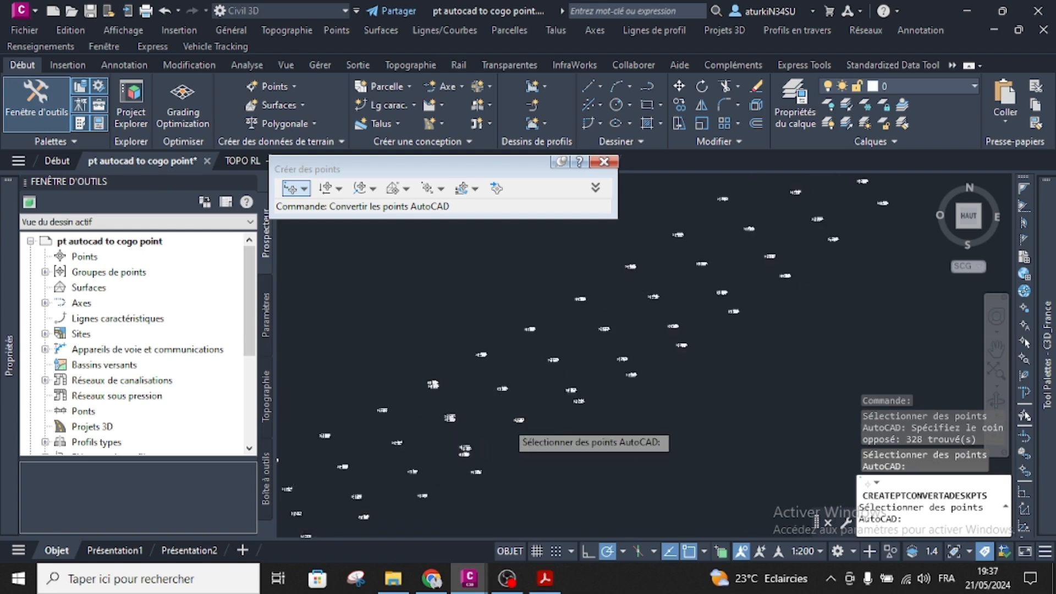
scroll(507, 380, up, 4)
key(Escape)
Inspect the properties of one converted COGO point, down to its geometry coordinates and elevation.
click(482, 284)
mouse_move(4, 306)
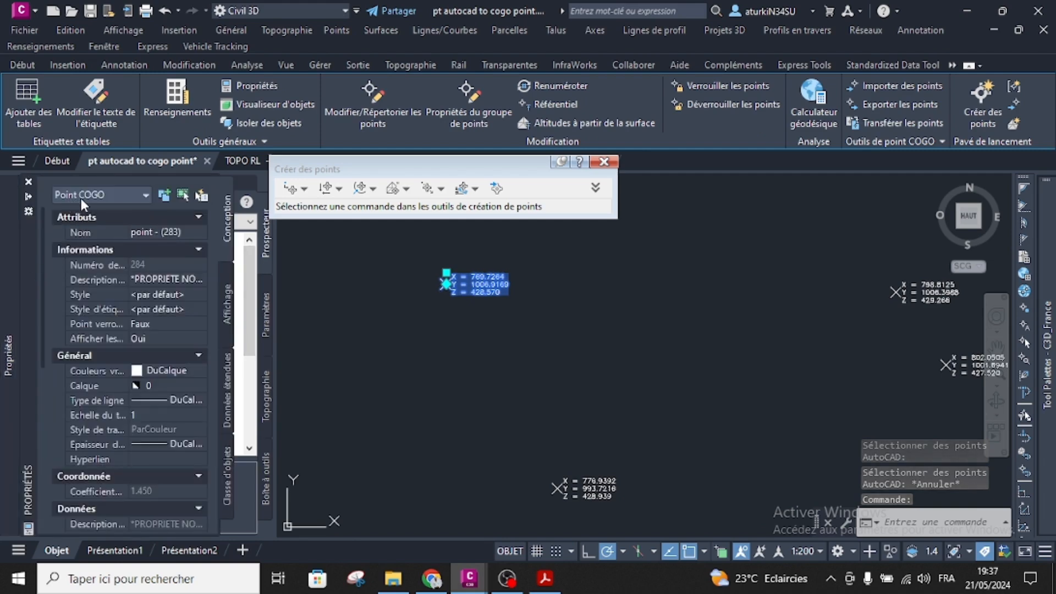
scroll(149, 353, down, 4)
scroll(138, 362, down, 5)
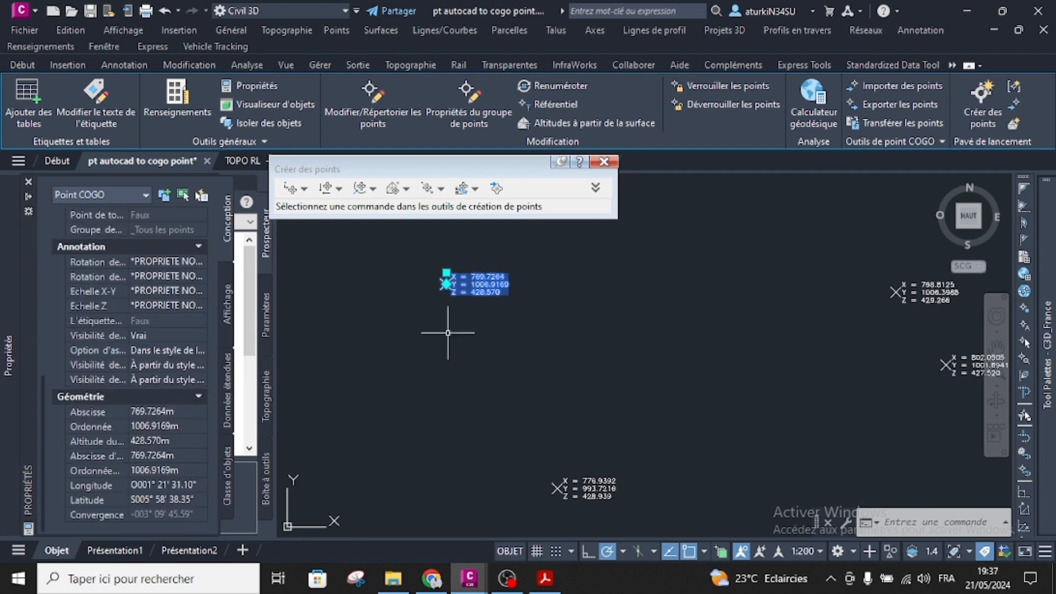
key(Escape)
List the points in the _Tous les points group and close the Créer des points tools.
scroll(528, 306, down, 10)
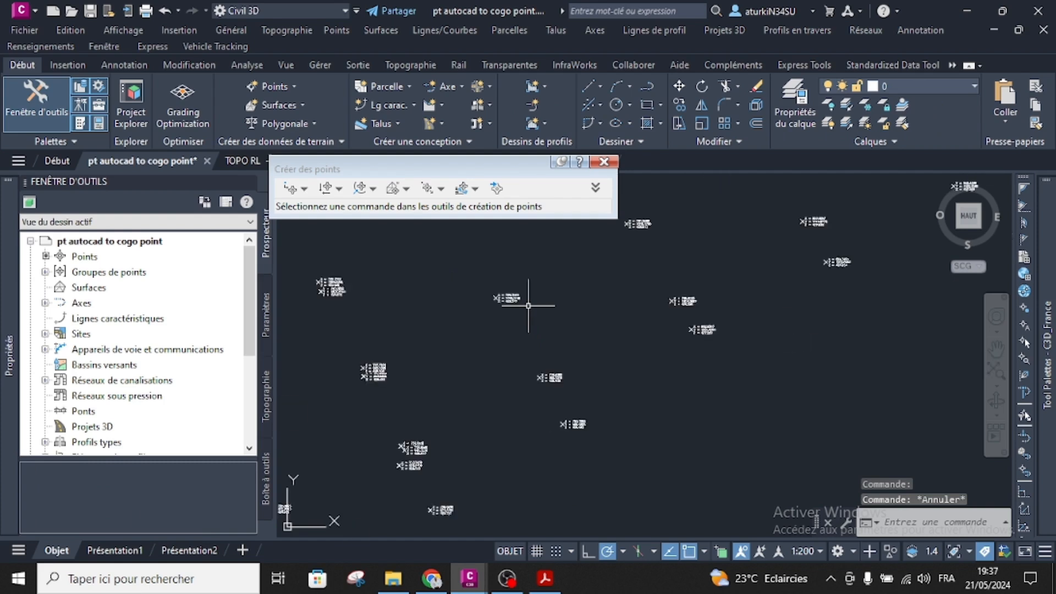
scroll(534, 319, down, 2)
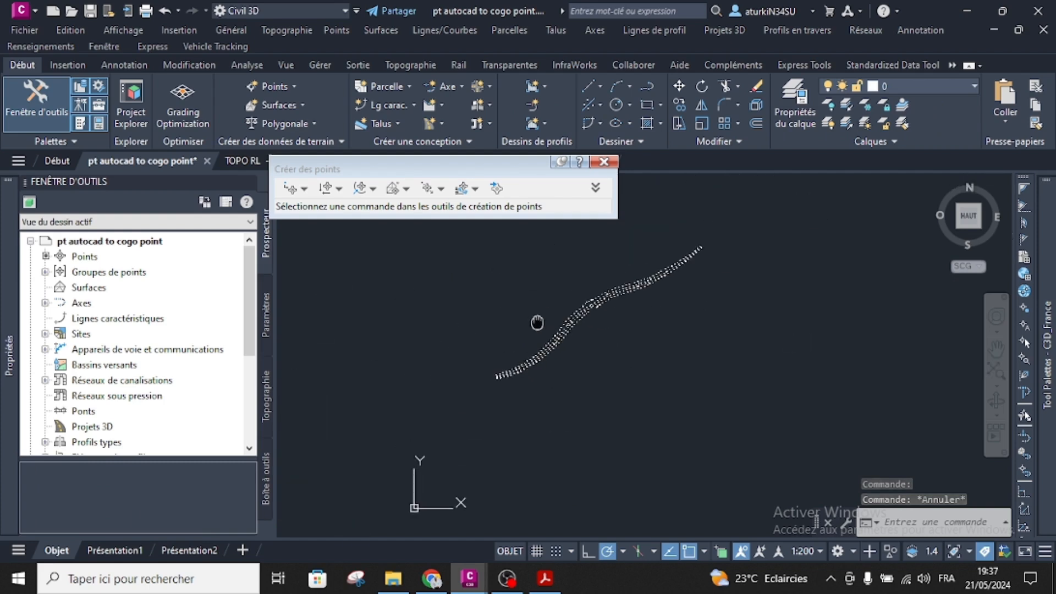
click(46, 273)
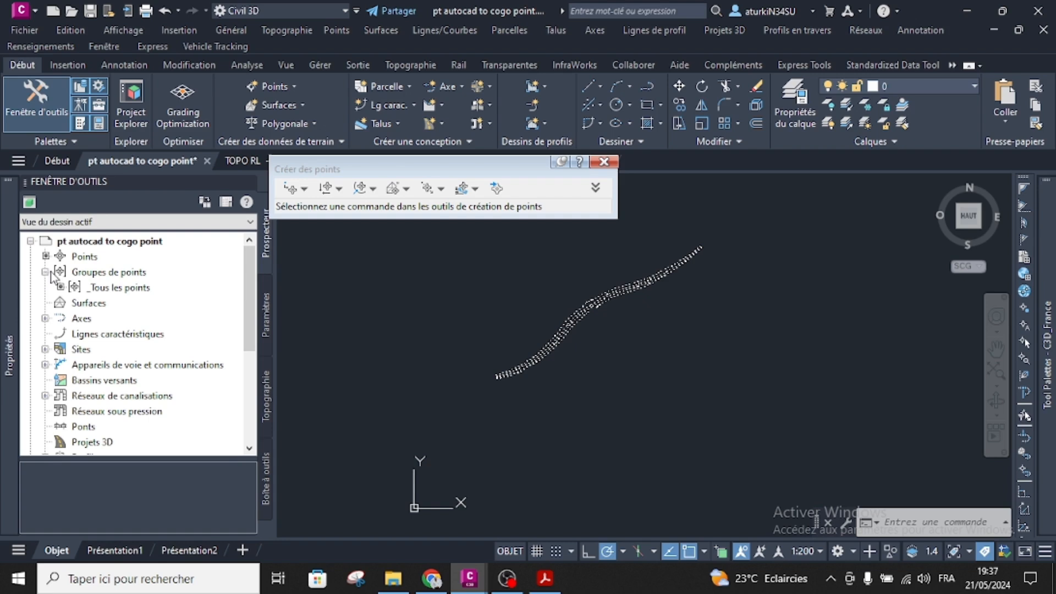
click(94, 290)
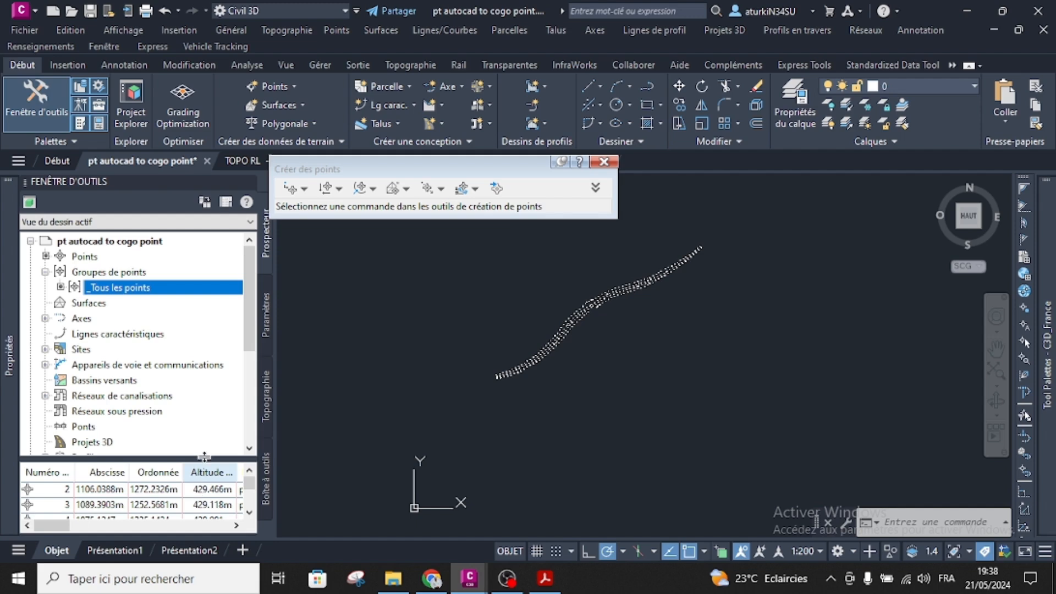
key(Escape)
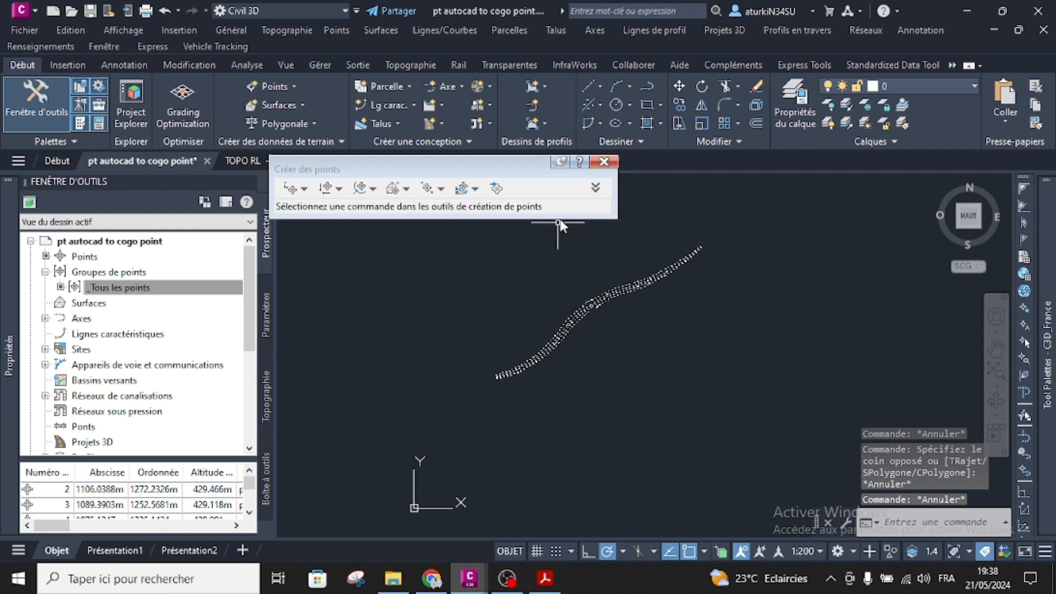
click(603, 162)
Switch to the TOPO RL - astuce bloc to point to cogo point drawing and inspect point block H.135's position and attributes.
click(344, 162)
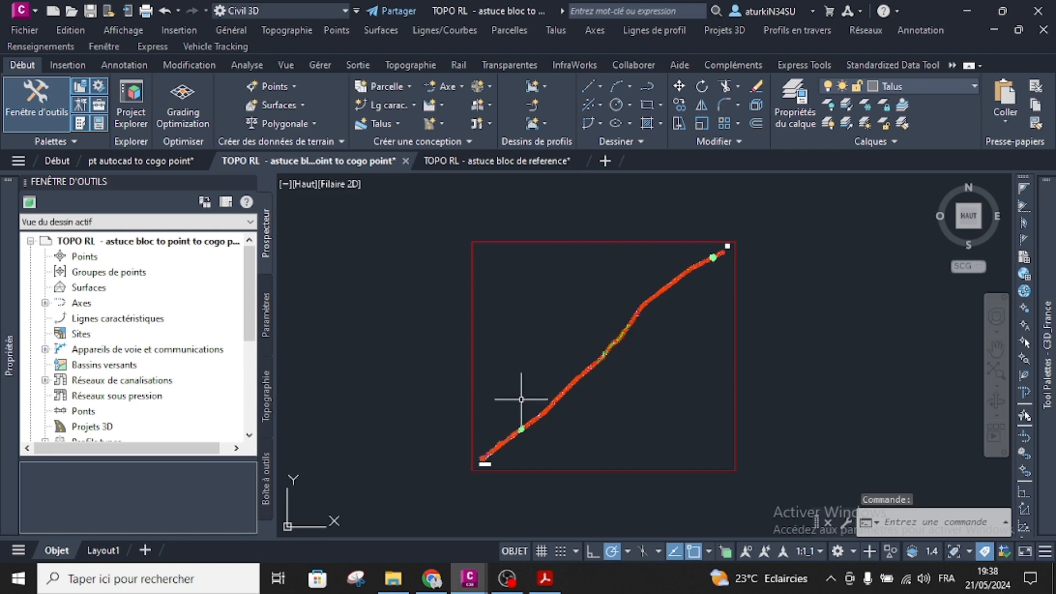
middle_drag(632, 384, 610, 393)
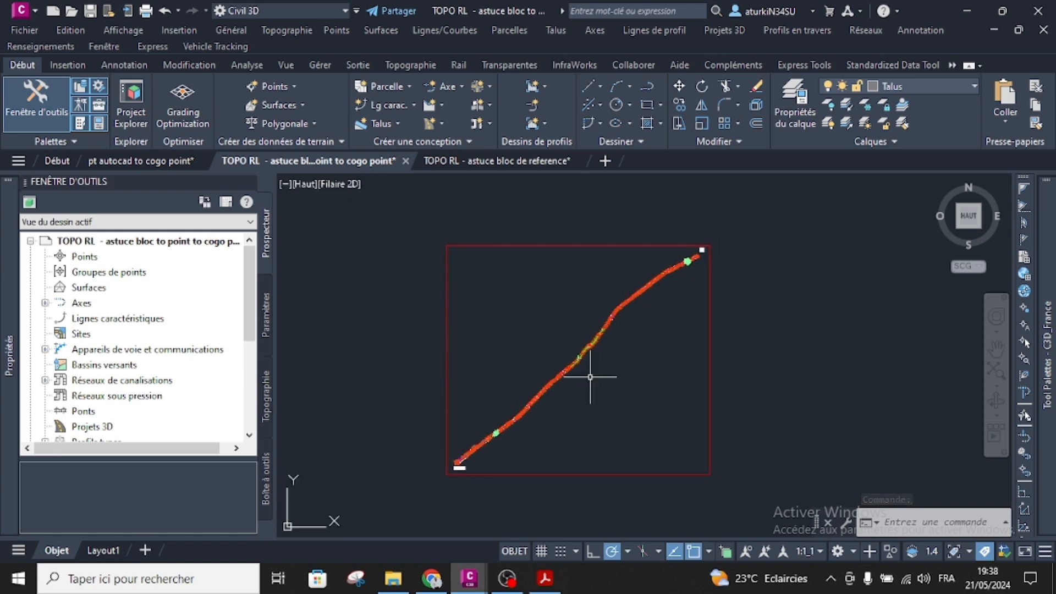
scroll(578, 360, up, 4)
scroll(579, 361, up, 6)
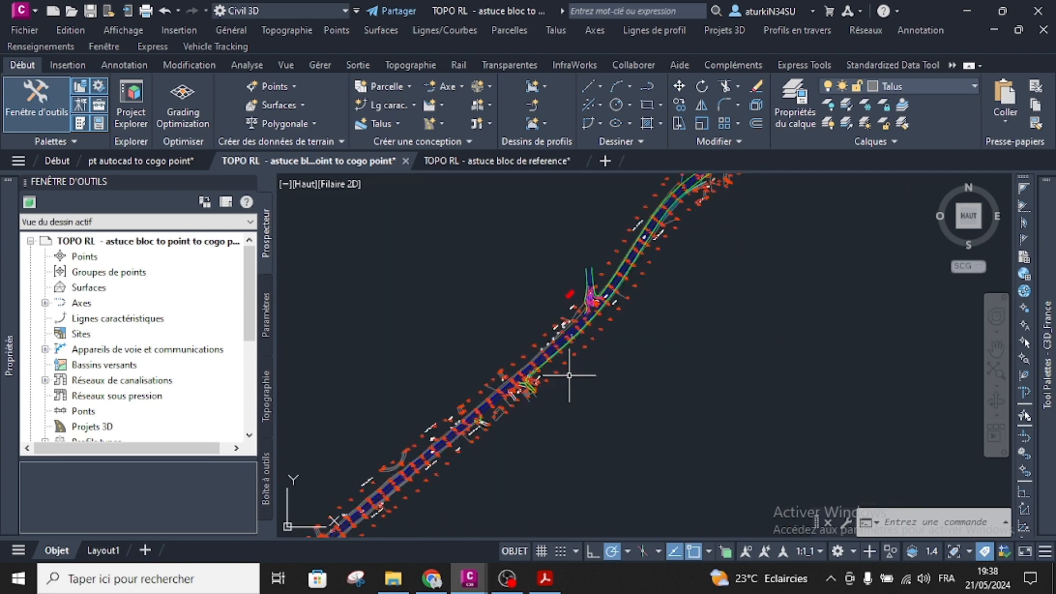
click(589, 392)
click(580, 393)
mouse_move(9, 357)
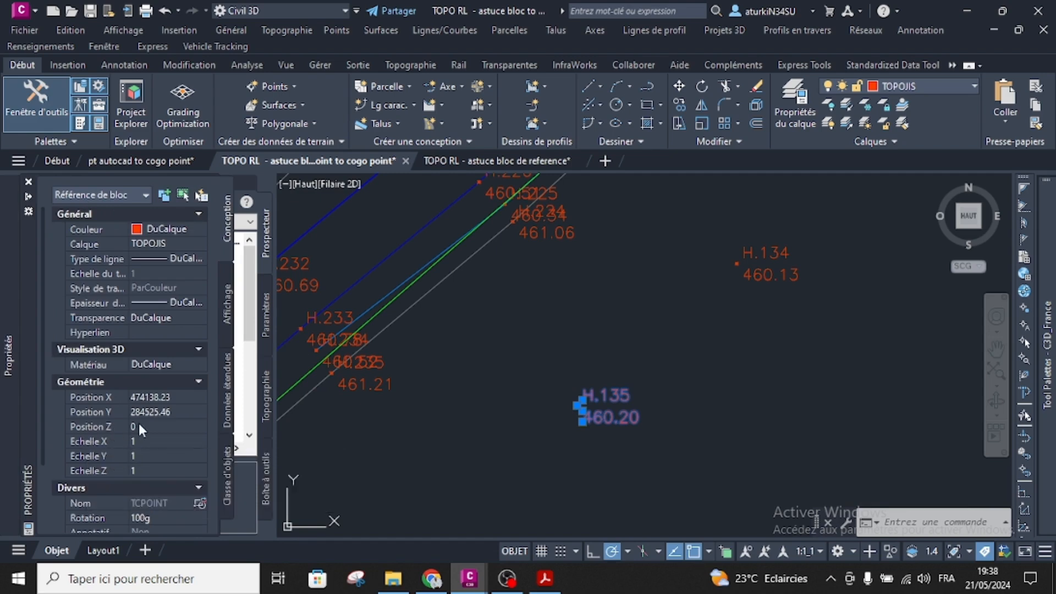
scroll(138, 421, down, 2)
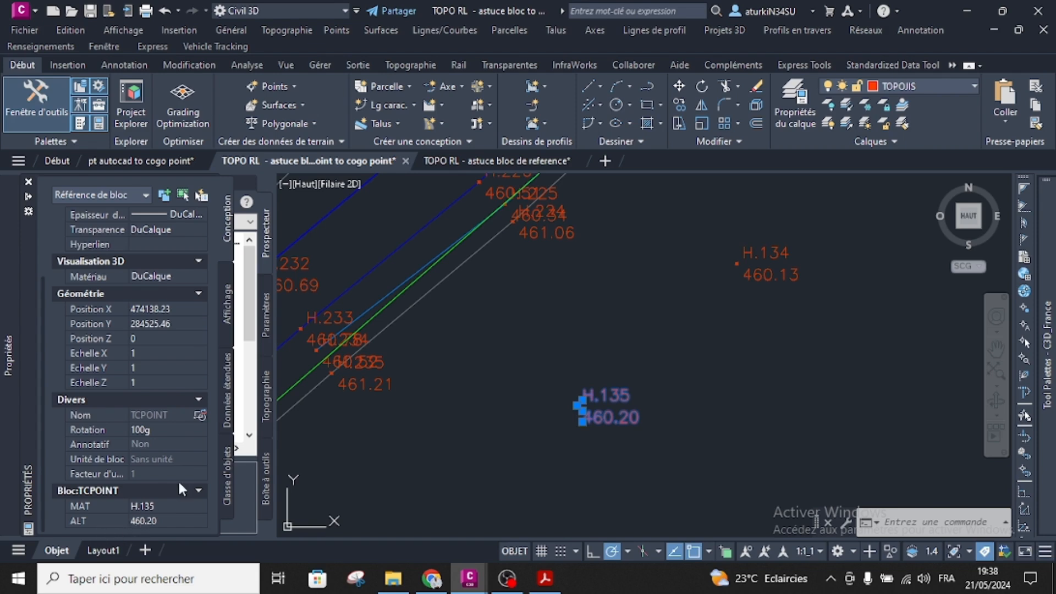
mouse_move(3, 487)
click(617, 355)
key(Escape)
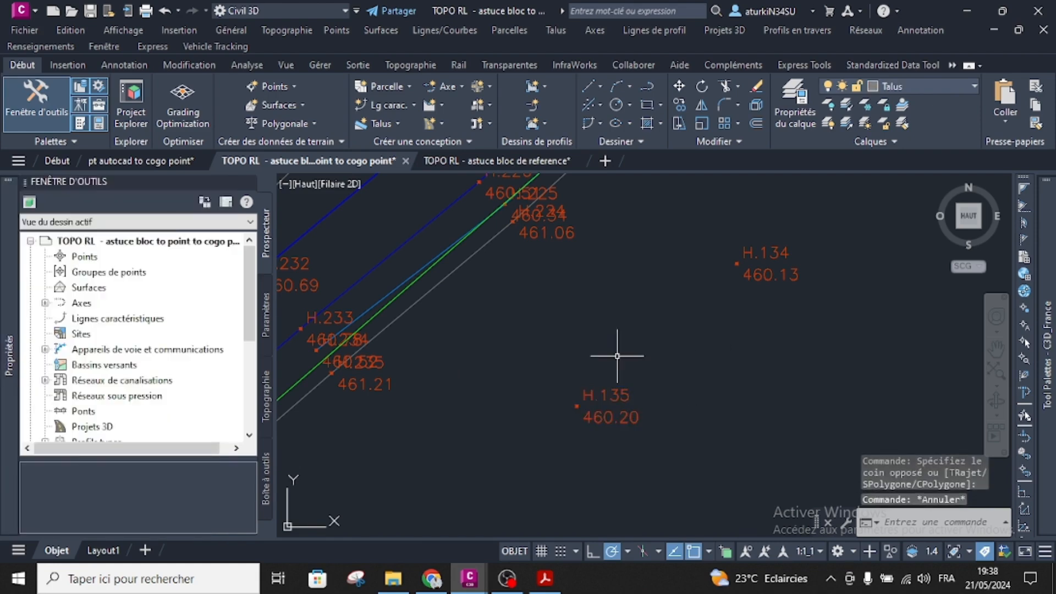
Raise all TCPOINT block references to their ALT attribute value with the Déplacer des blocs vers l'altitude des attributs surface tool.
scroll(584, 366, down, 5)
scroll(584, 365, down, 5)
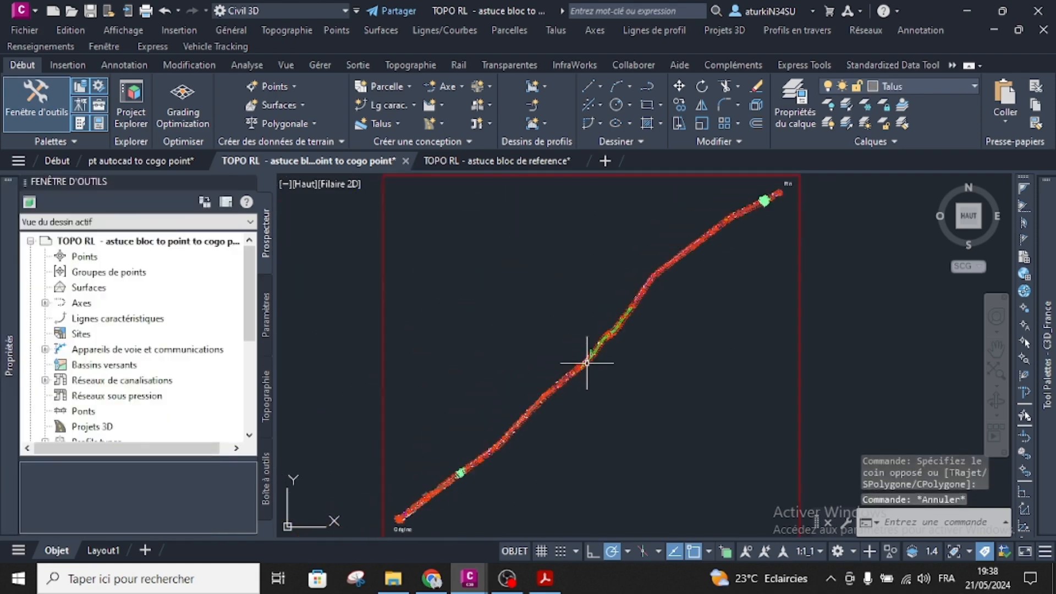
mouse_move(583, 368)
middle_down()
mouse_move(570, 382)
mouse_move(559, 370)
middle_up()
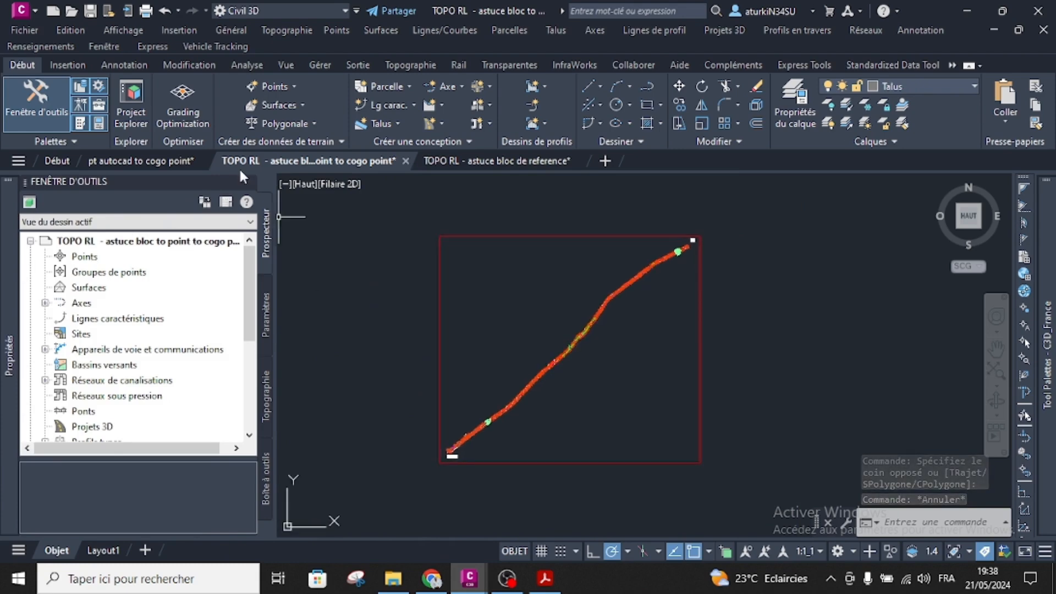
click(192, 65)
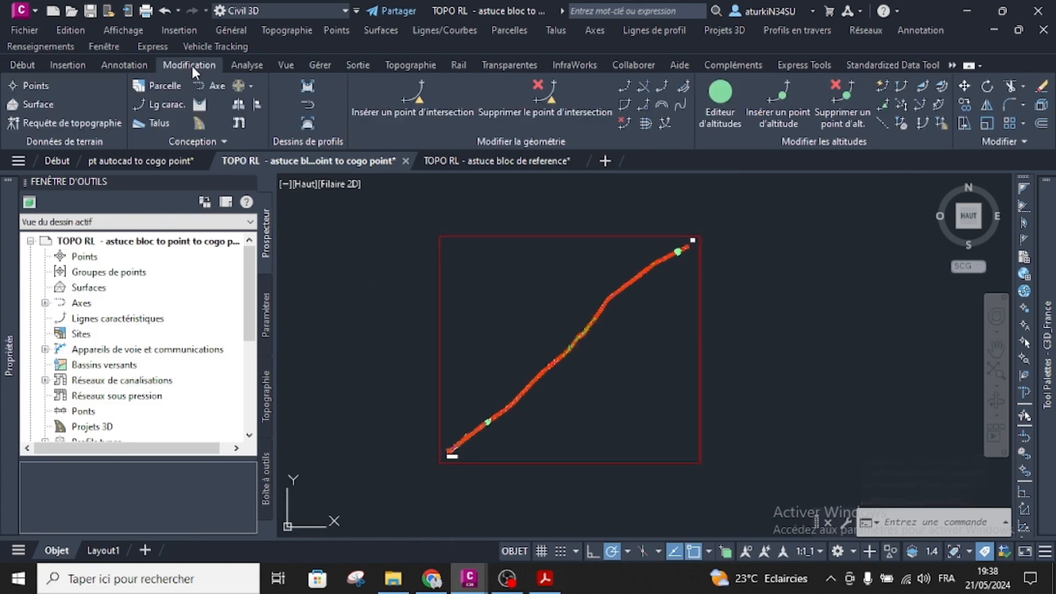
click(31, 104)
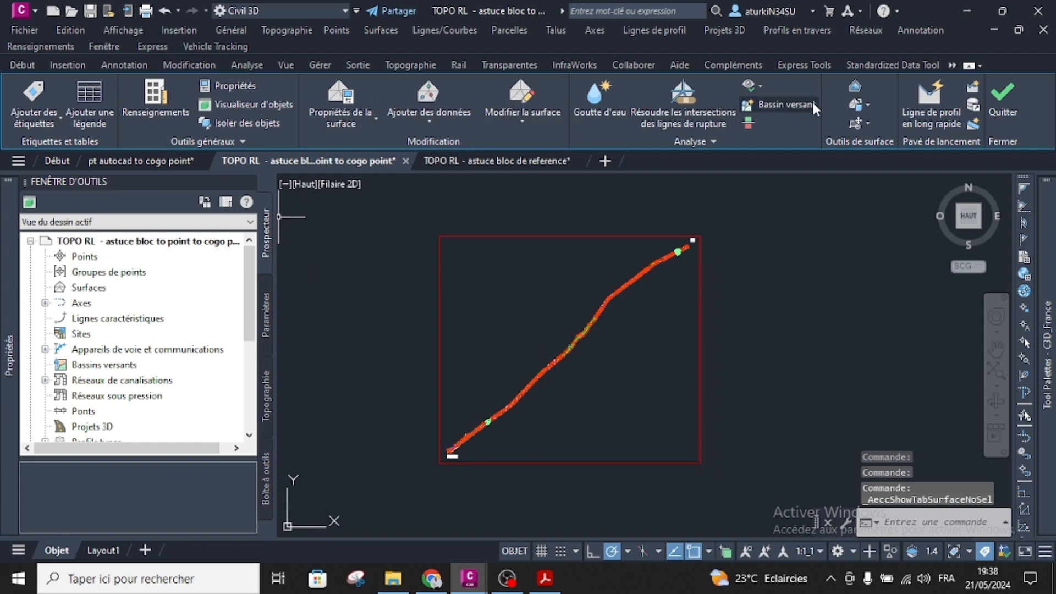
click(868, 123)
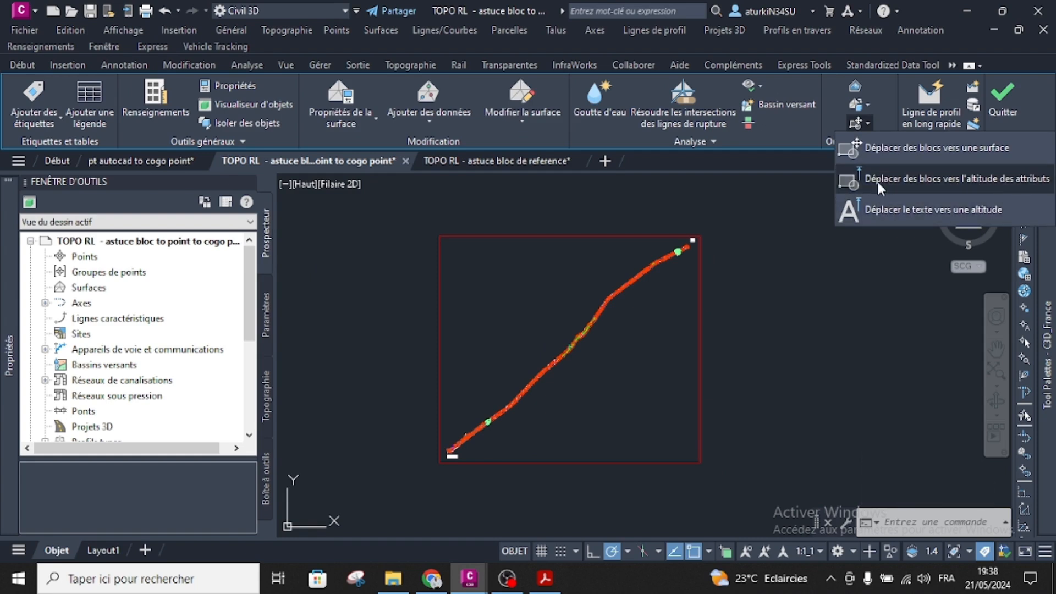
click(953, 190)
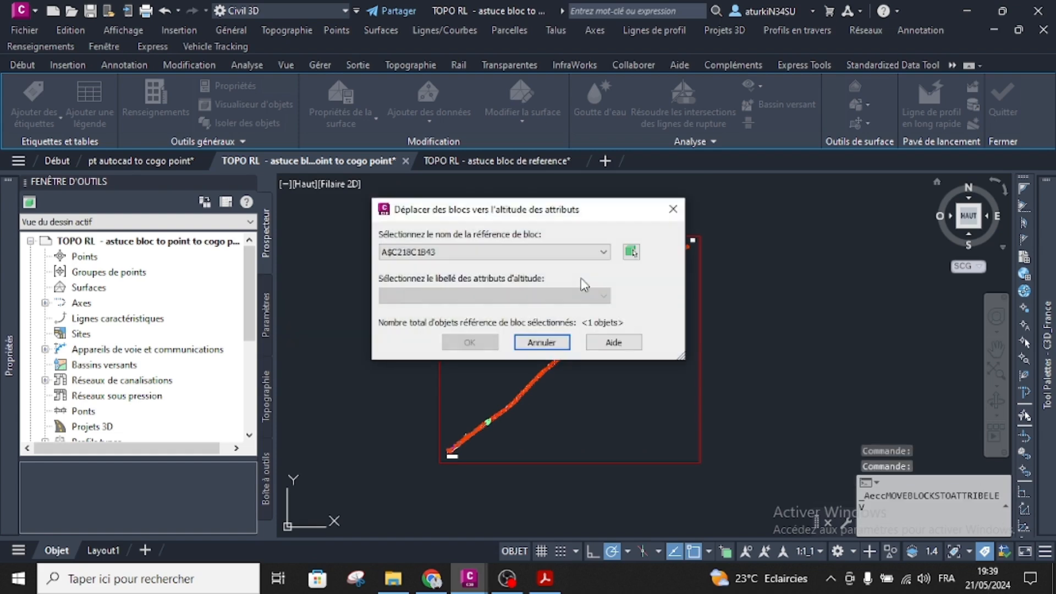
click(467, 257)
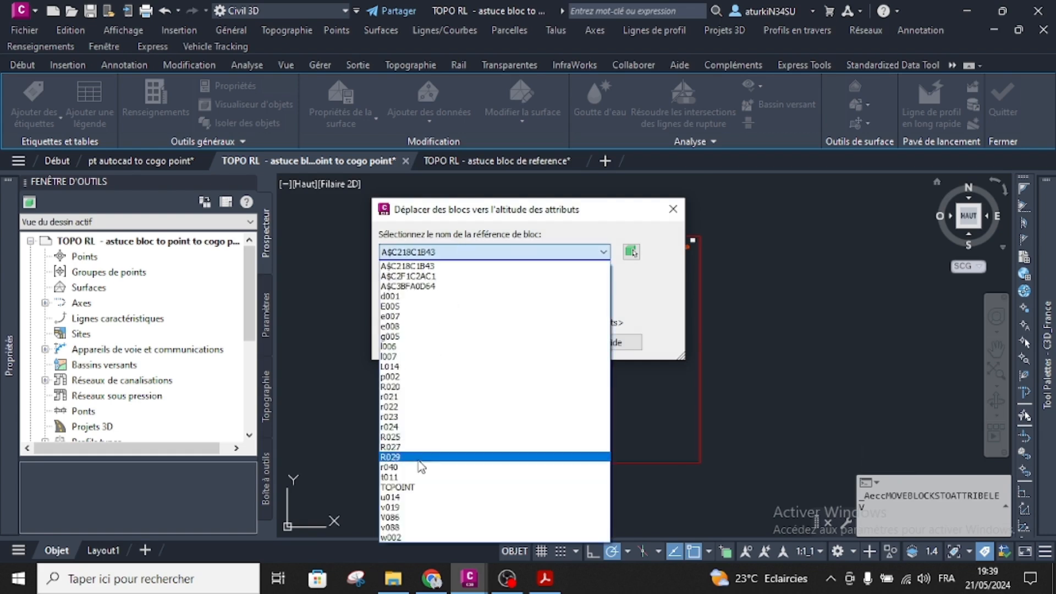
click(408, 488)
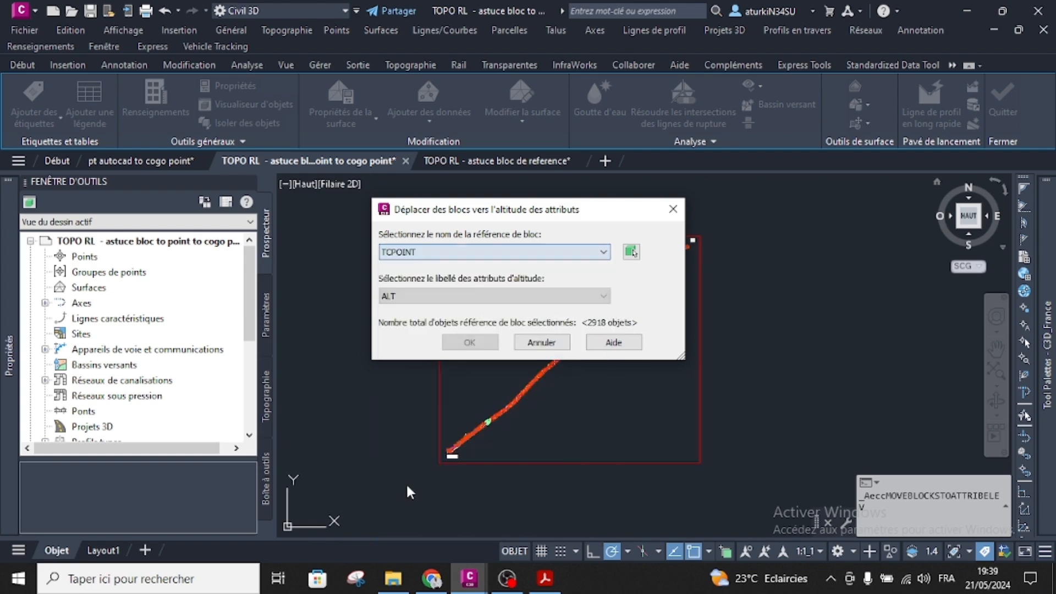
click(420, 296)
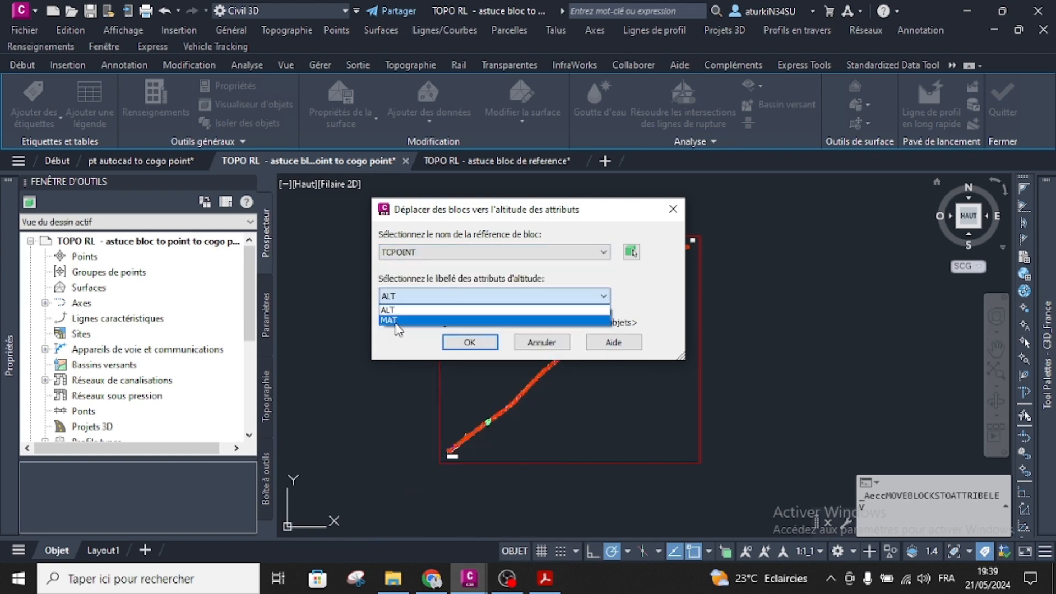
click(409, 295)
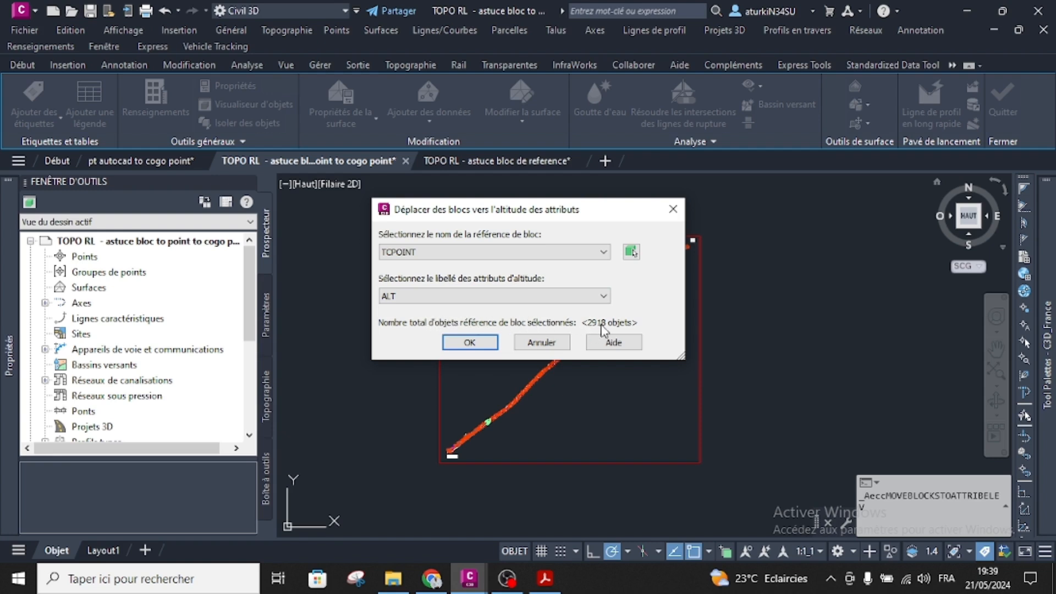
click(469, 343)
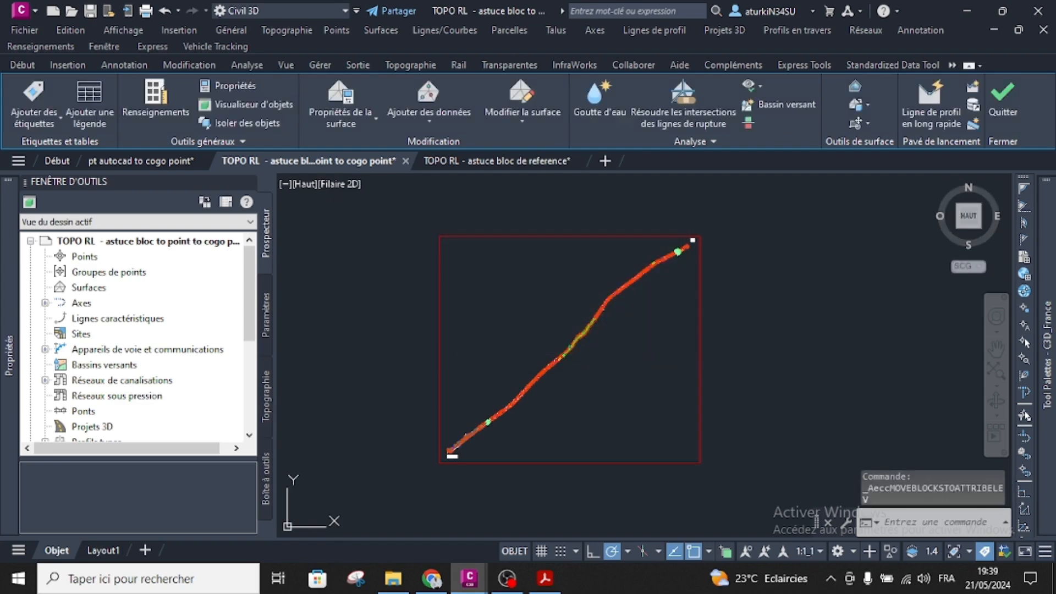
Inspect point block H.641's Position Z and its MAT and ALT attributes in the properties.
scroll(545, 407, up, 10)
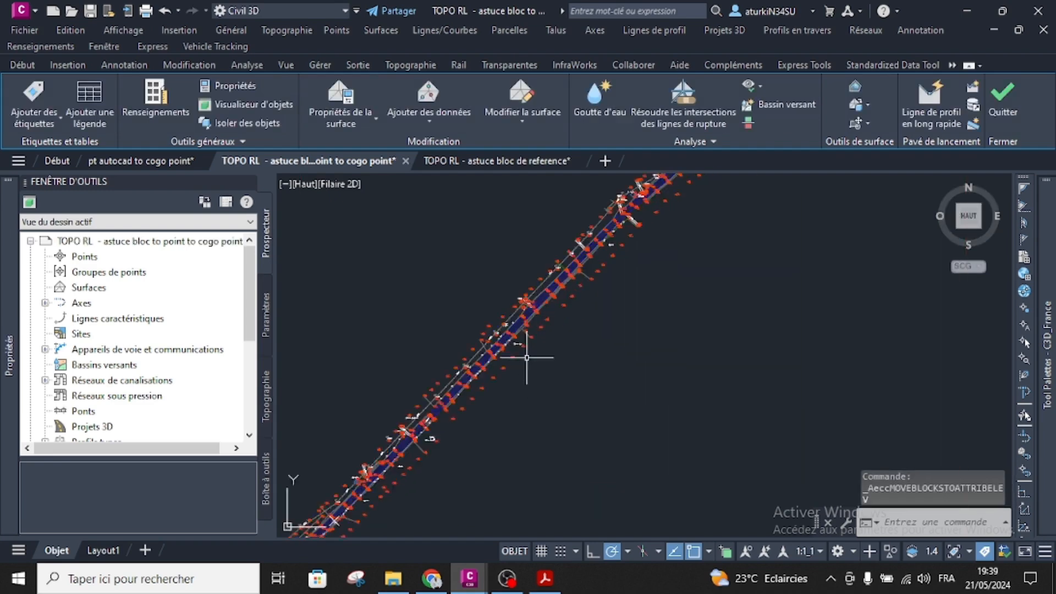
scroll(518, 337, up, 5)
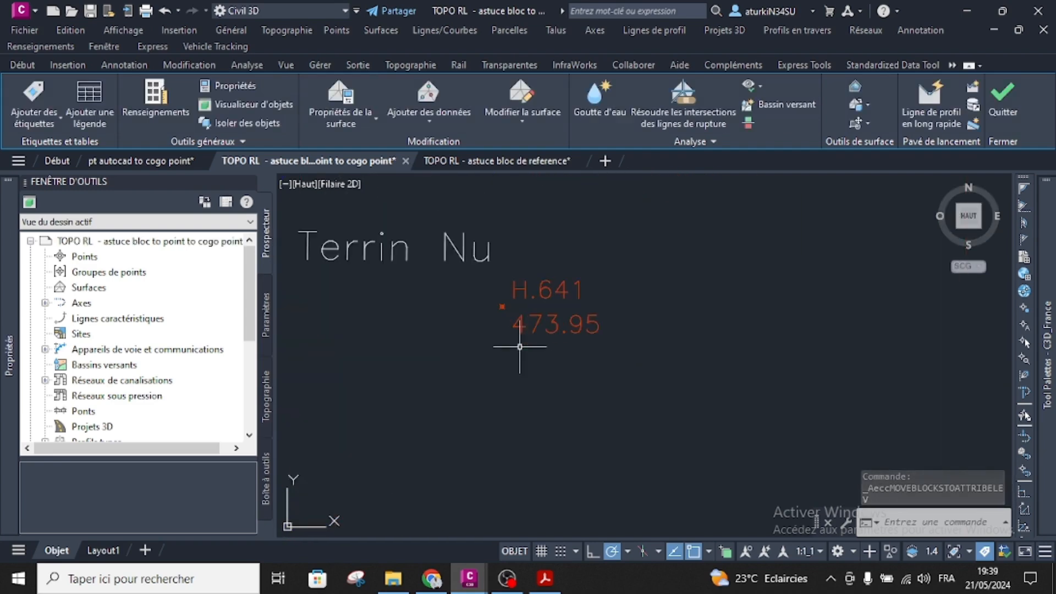
click(542, 288)
mouse_move(9, 352)
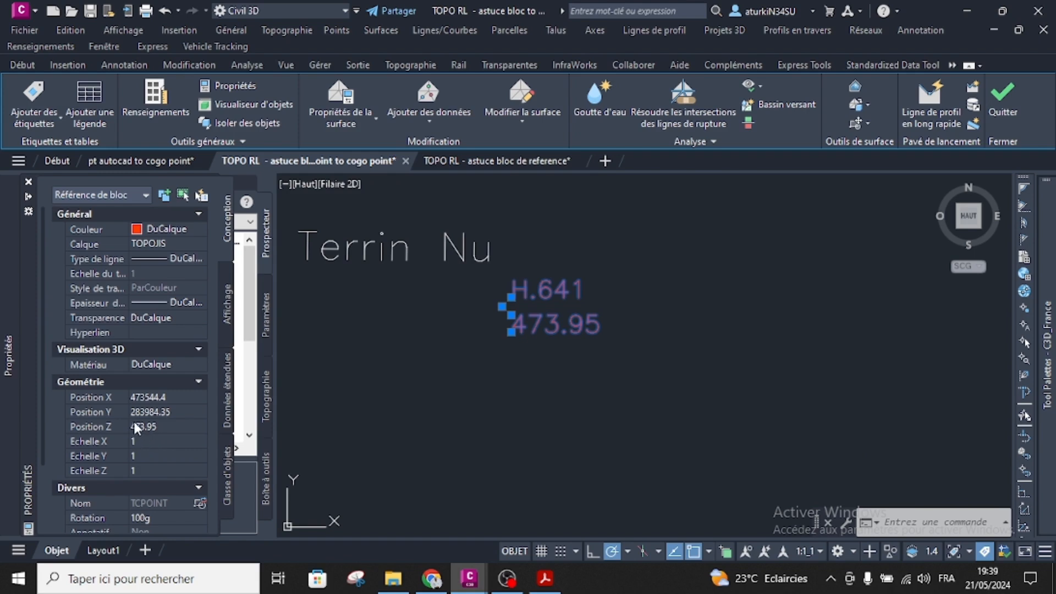
scroll(138, 435, down, 3)
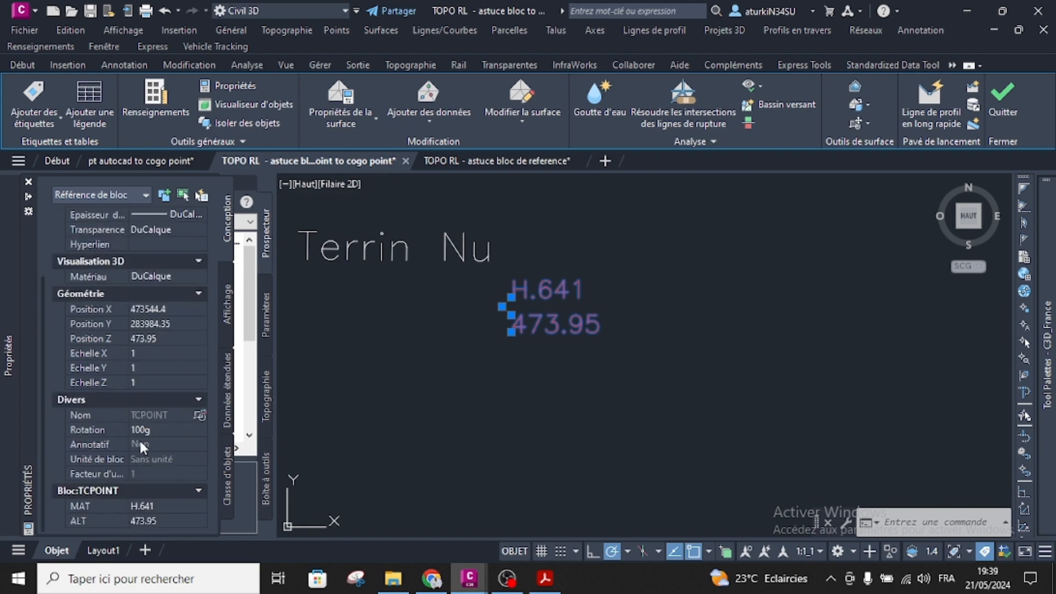
key(Escape)
scroll(597, 347, down, 5)
scroll(612, 322, up, 9)
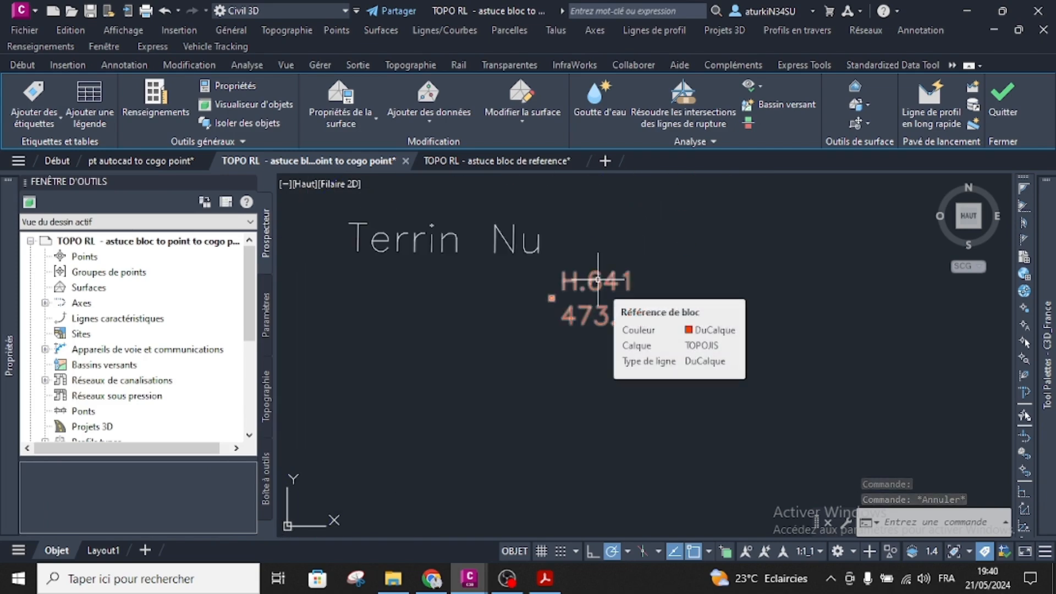
Switch to the TOPO RL - astuce bloc de reference drawing and inspect point block H.492's Position Z for comparison.
scroll(608, 297, down, 6)
scroll(610, 308, down, 3)
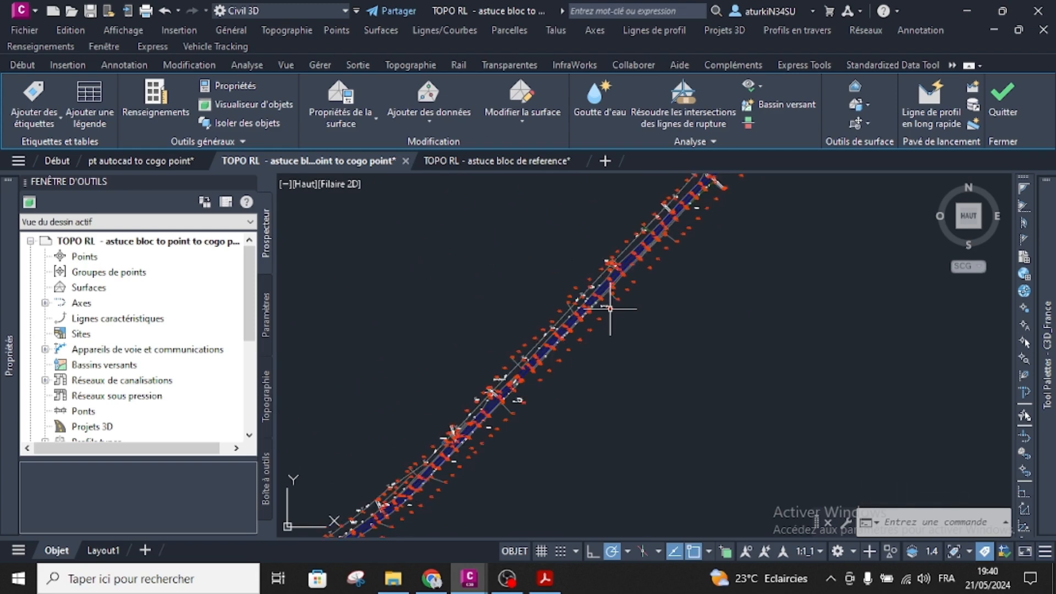
scroll(610, 309, down, 4)
middle_drag(610, 305, 474, 387)
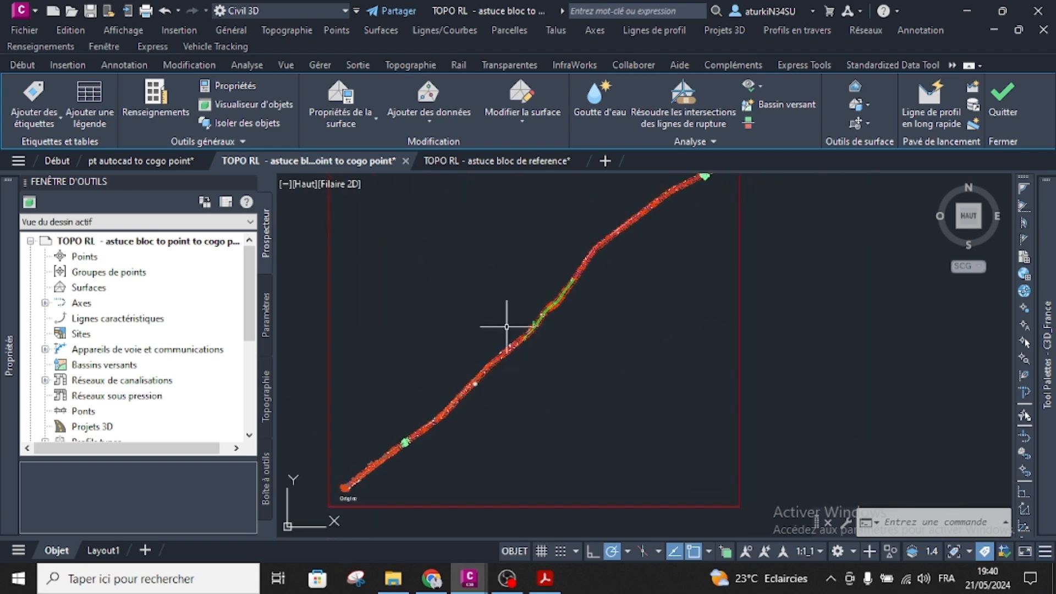
click(519, 164)
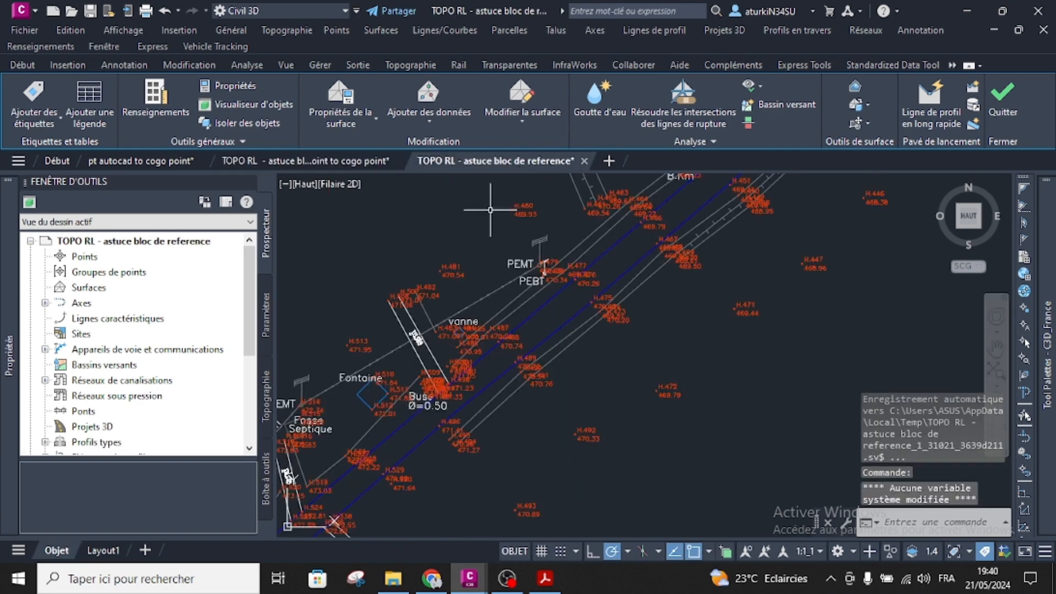
scroll(538, 401, up, 2)
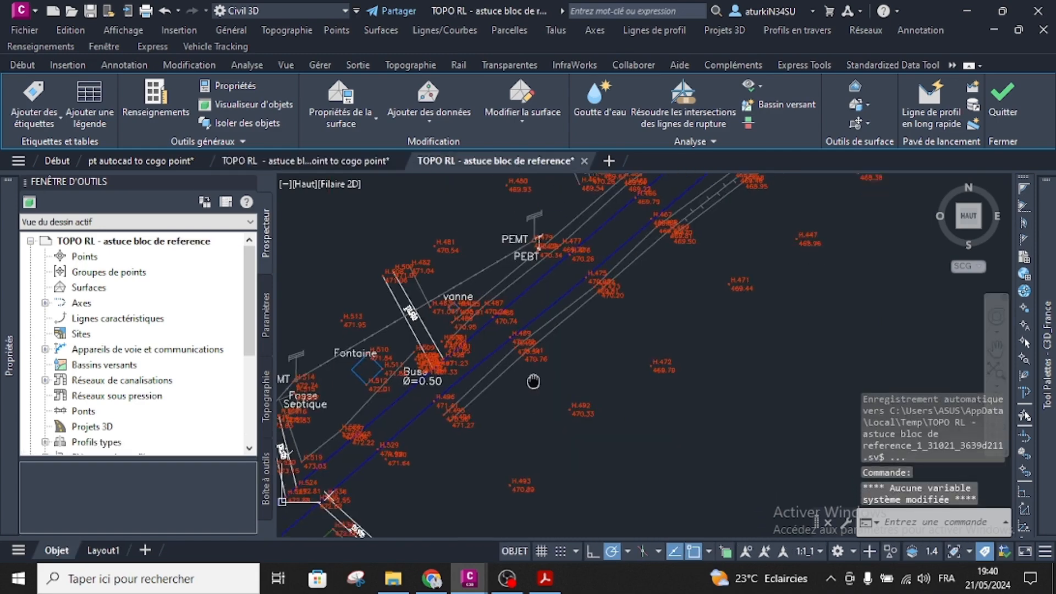
scroll(573, 314, up, 1)
click(572, 318)
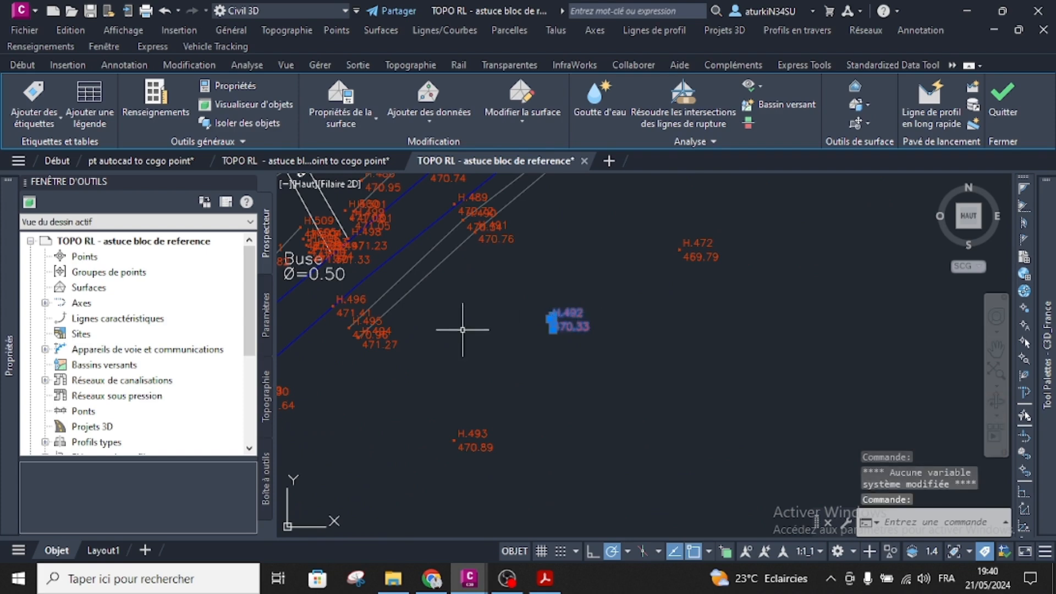
mouse_move(10, 375)
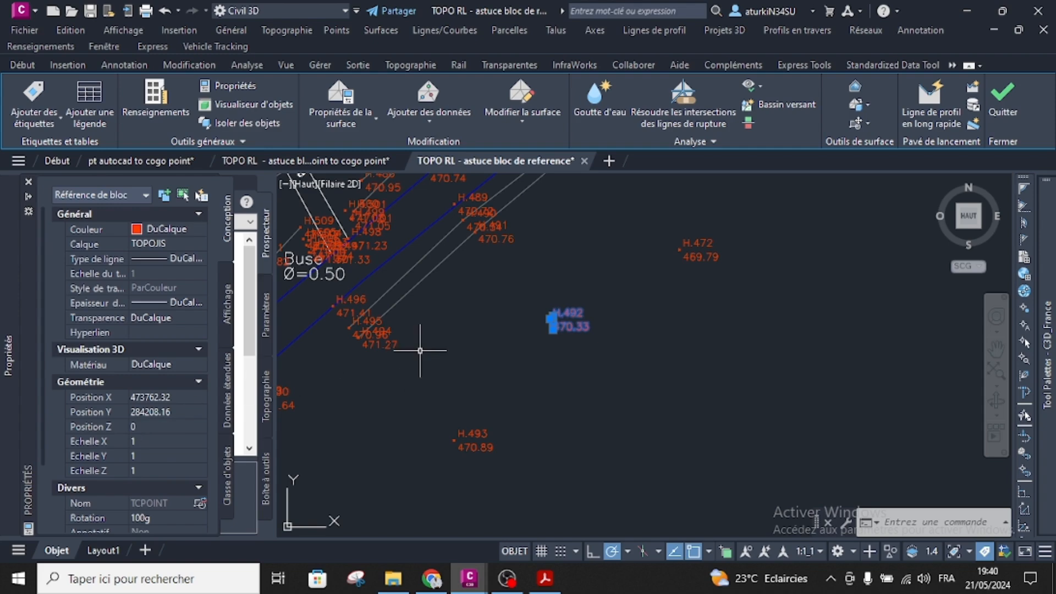
key(Escape)
Return to the TOPO RL - astuce bloc to point to cogo point drawing and explode all blocks similar to H.544 with DECOMPOSER.
click(355, 163)
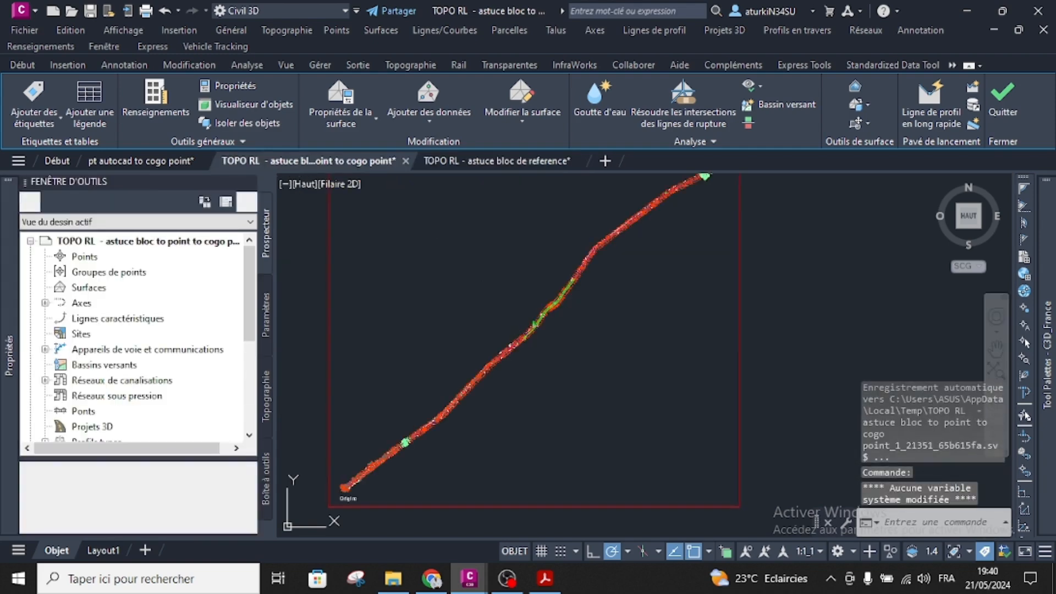
scroll(491, 368, up, 8)
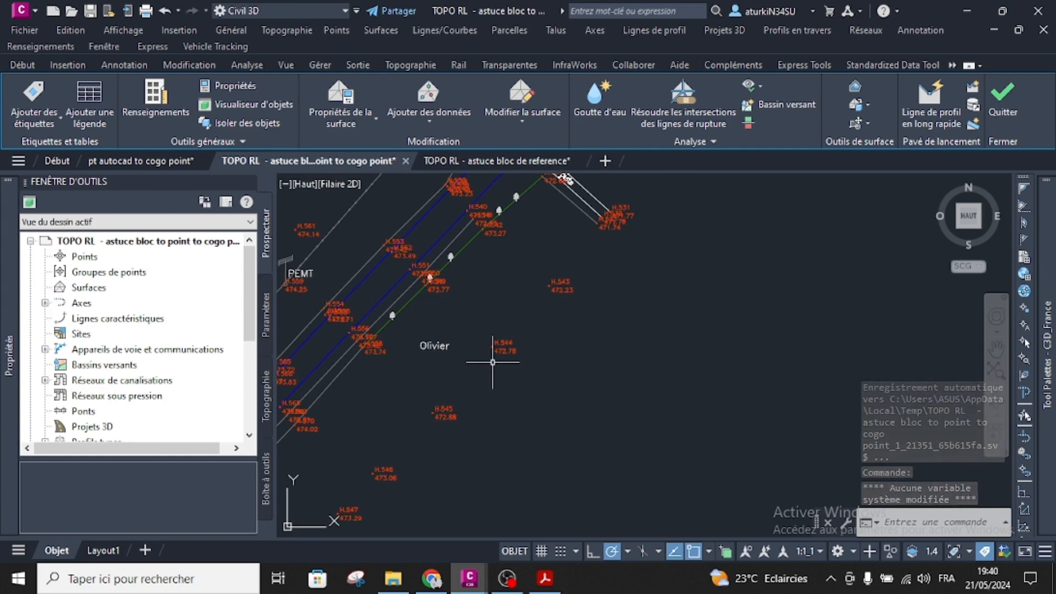
scroll(514, 331, up, 5)
click(514, 329)
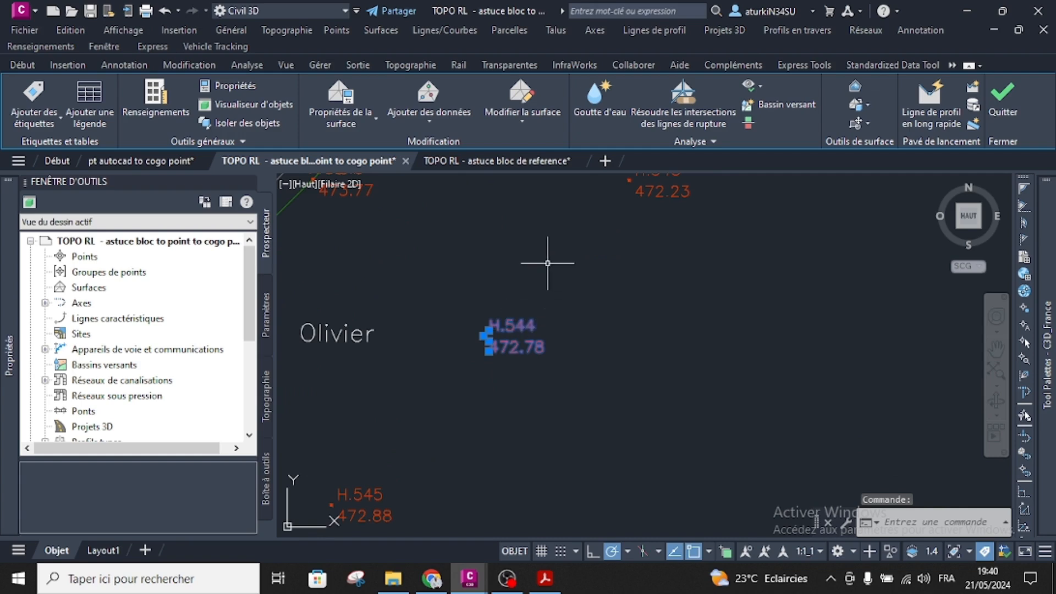
scroll(519, 325, down, 2)
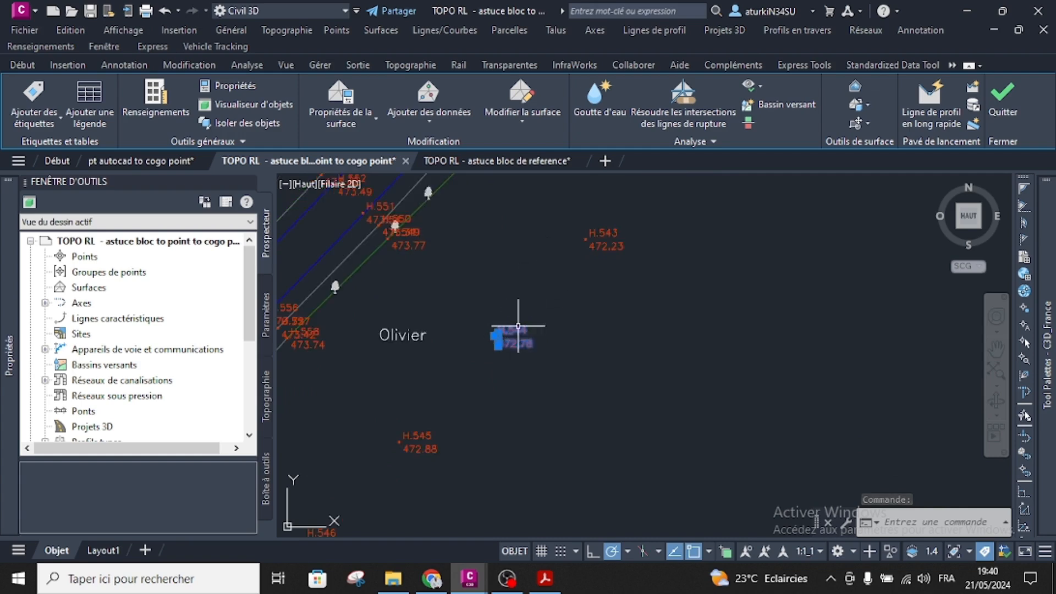
scroll(518, 326, up, 4)
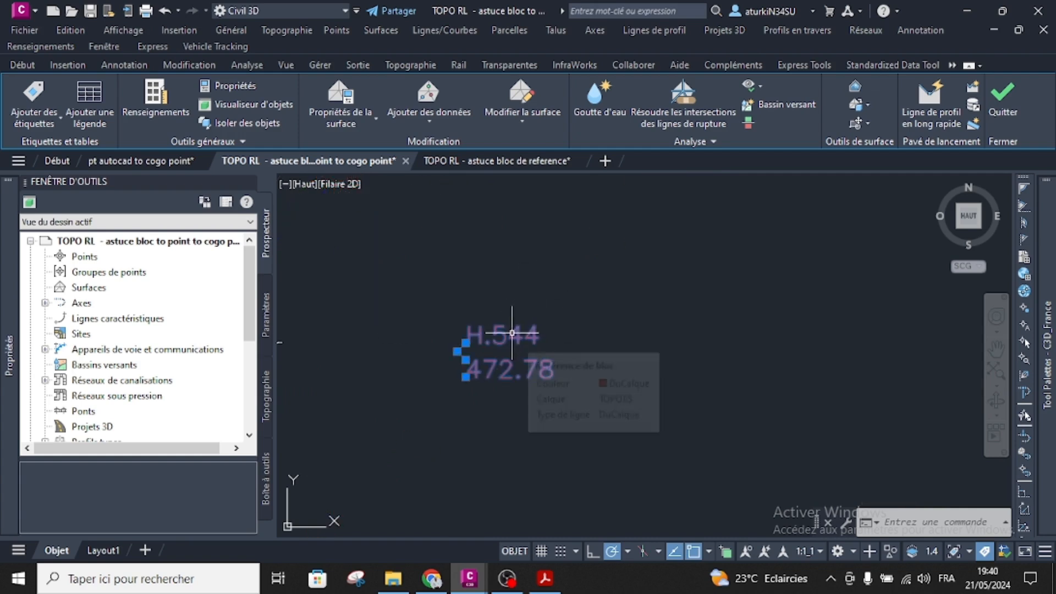
right_click(533, 418)
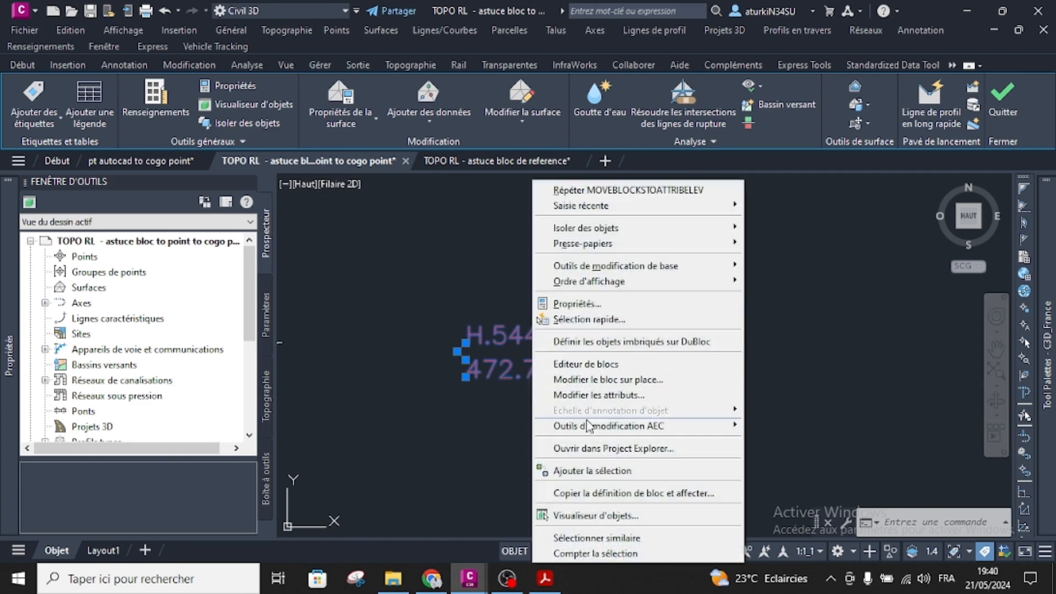
click(588, 538)
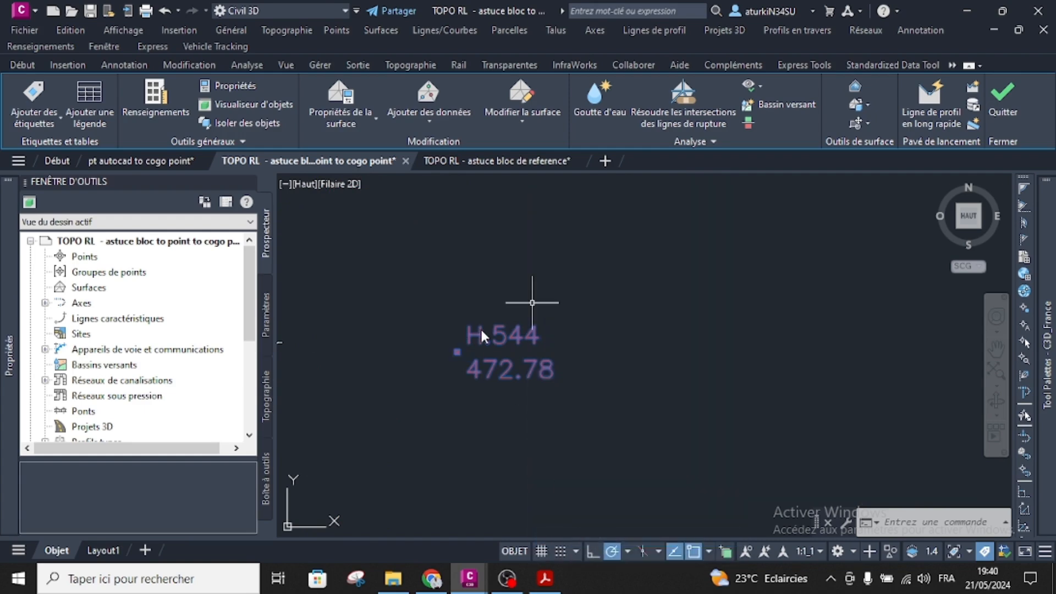
scroll(495, 338, down, 8)
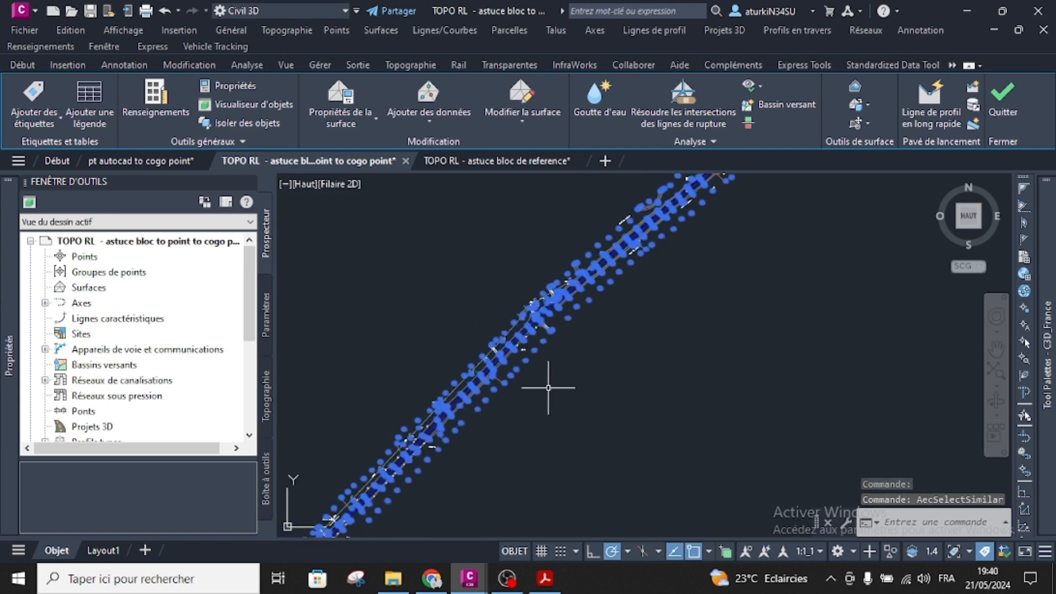
scroll(545, 388, up, 2)
text(d)
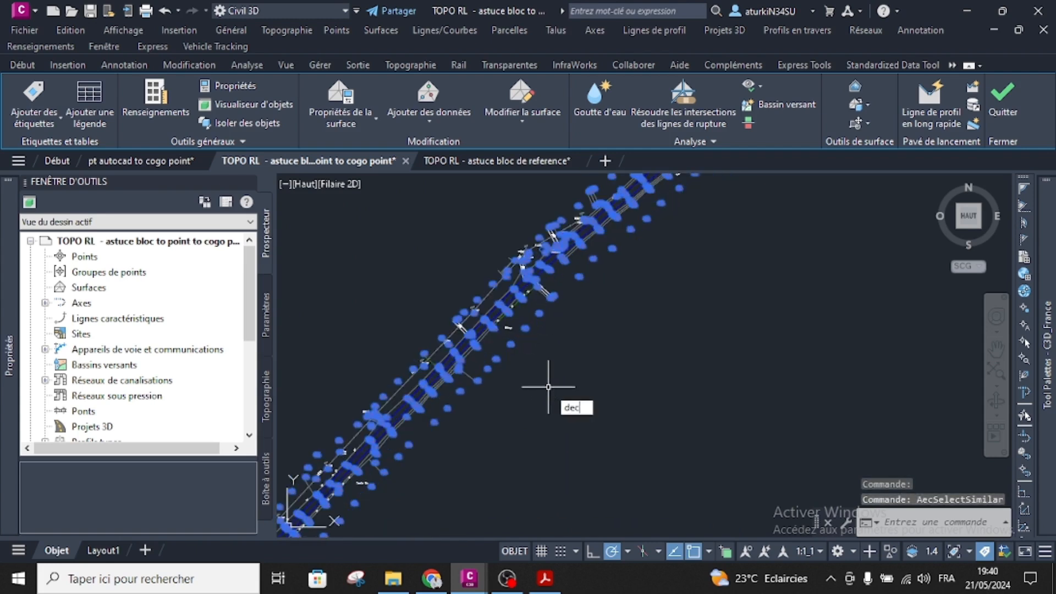
text(eco)
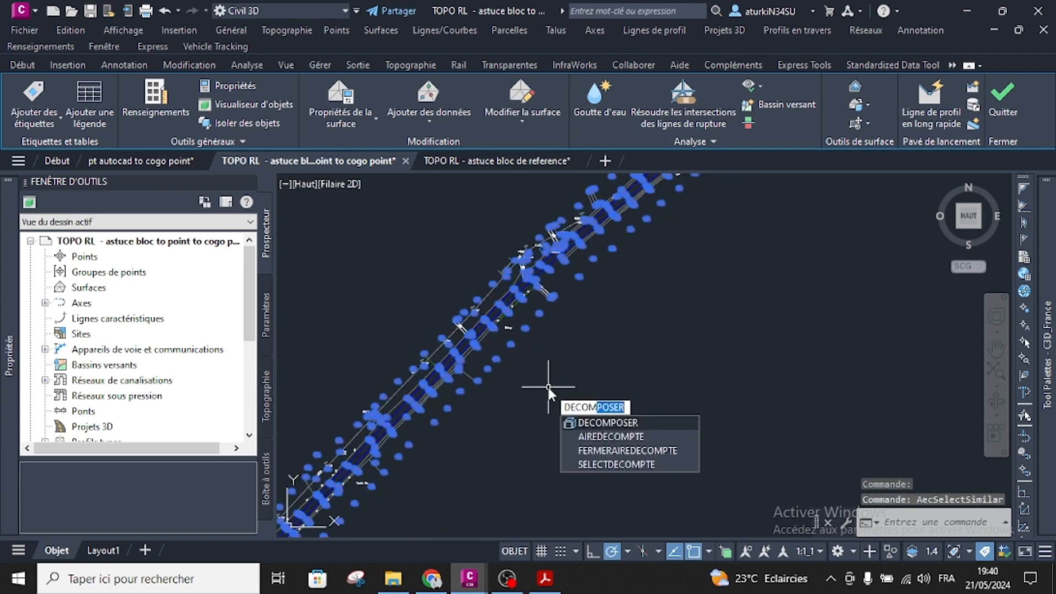
key(Return)
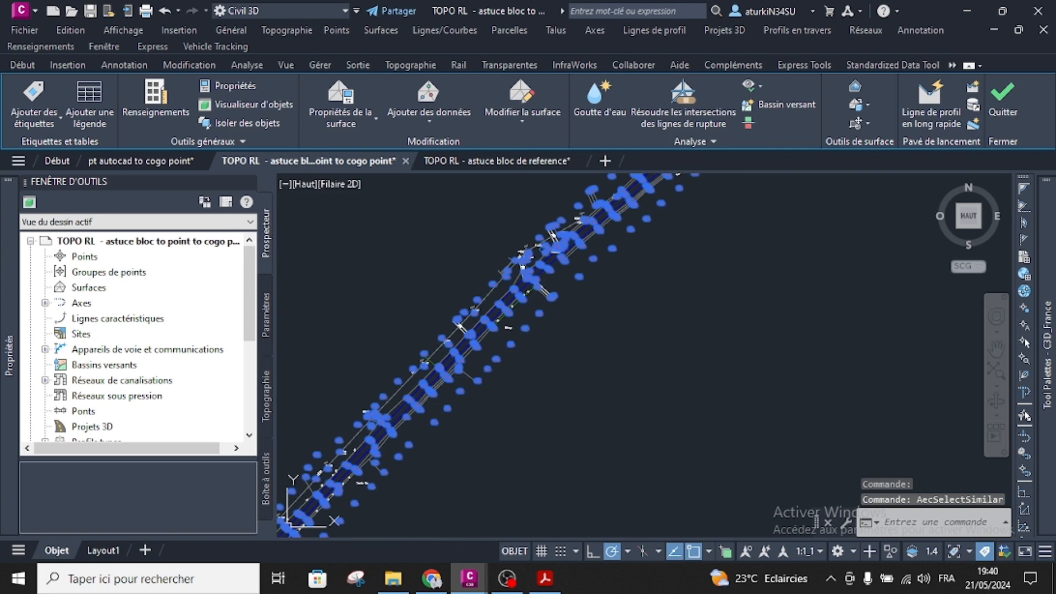
Delete all MAT and ALT attribute texts left by the exploded blocks, selecting them by similarity from one pair.
scroll(507, 365, up, 4)
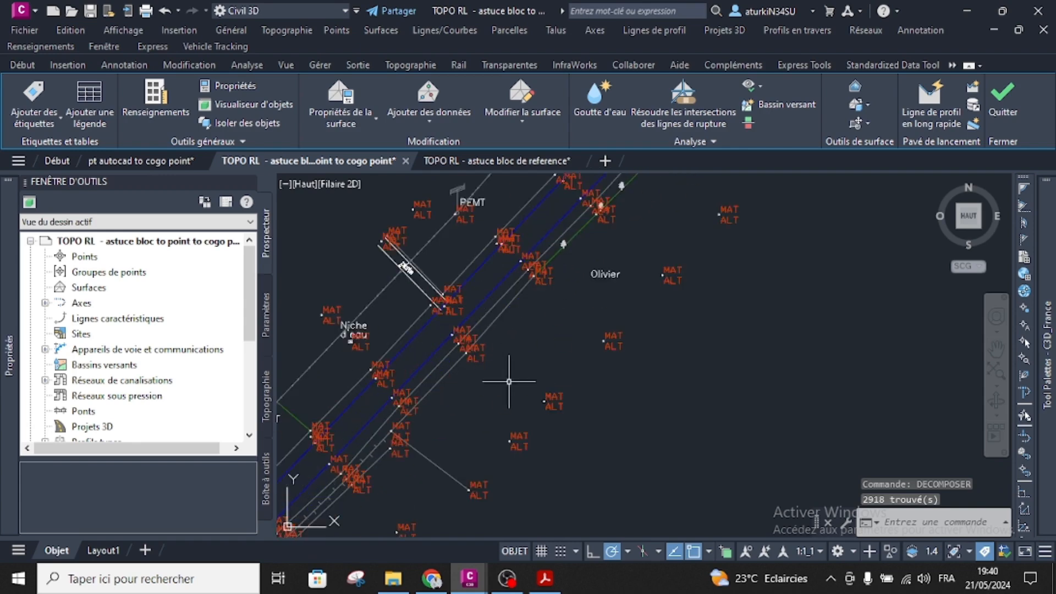
middle_drag(569, 408, 455, 295)
scroll(436, 295, up, 4)
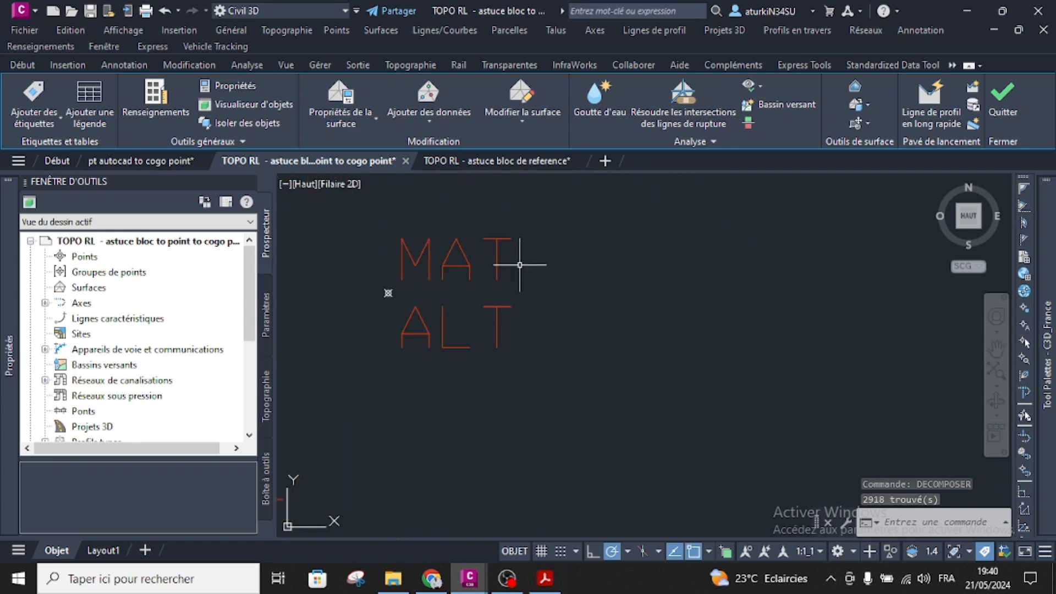
click(522, 225)
click(471, 367)
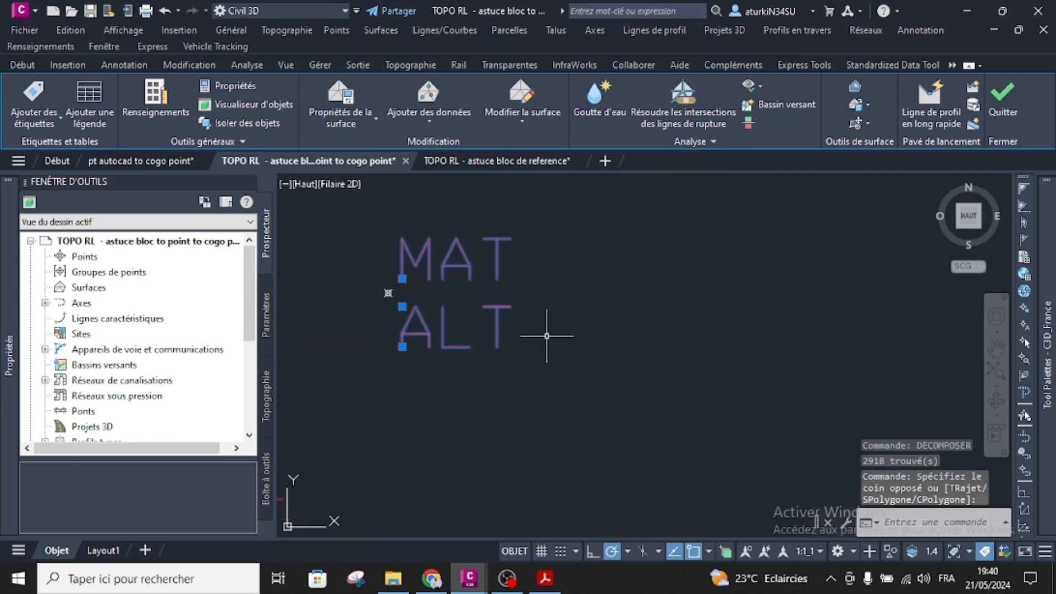
right_click(550, 334)
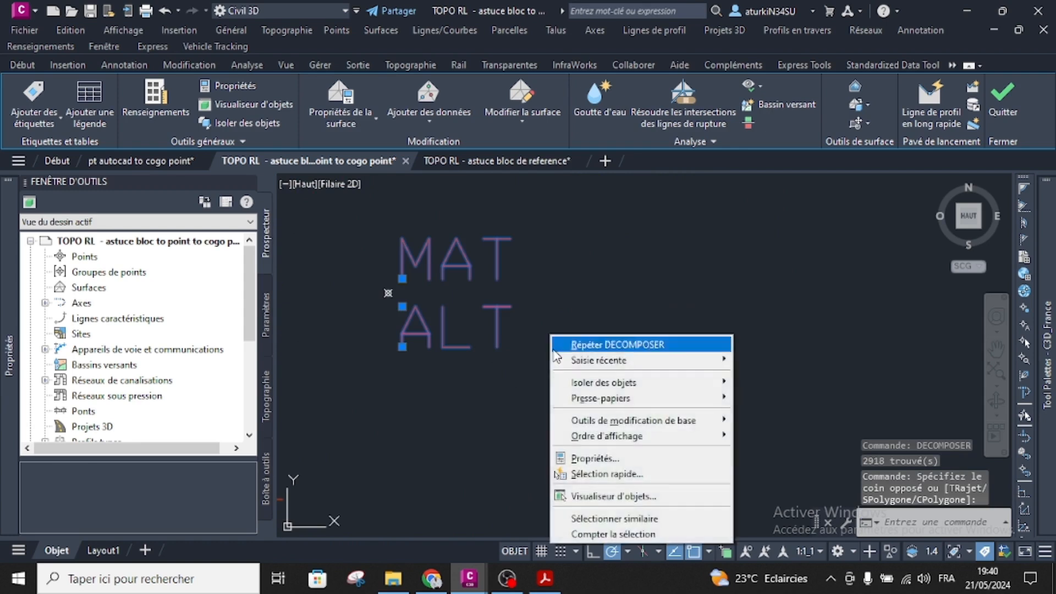
click(603, 519)
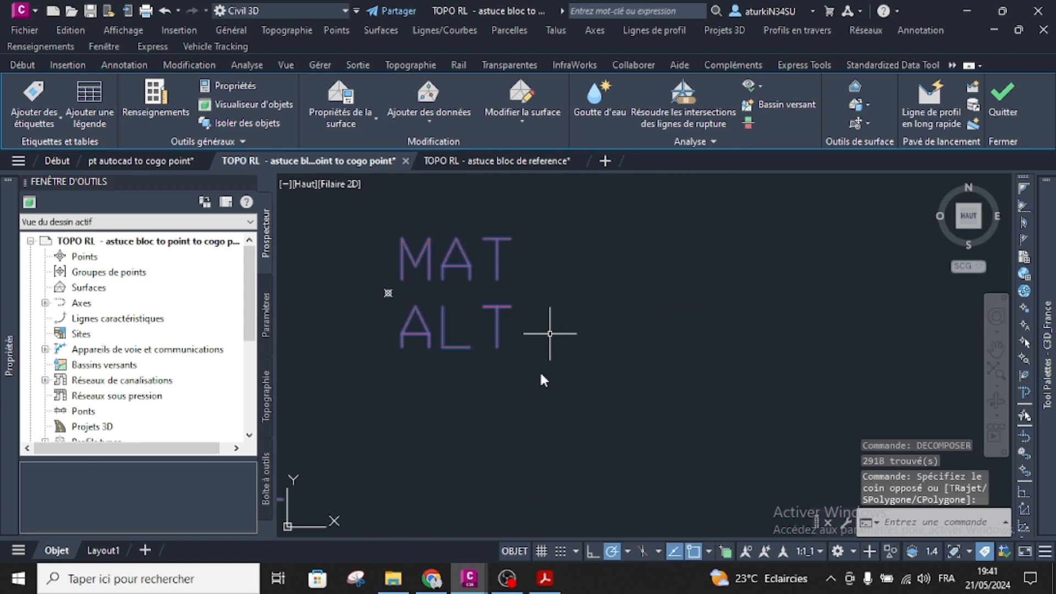
scroll(550, 333, down, 5)
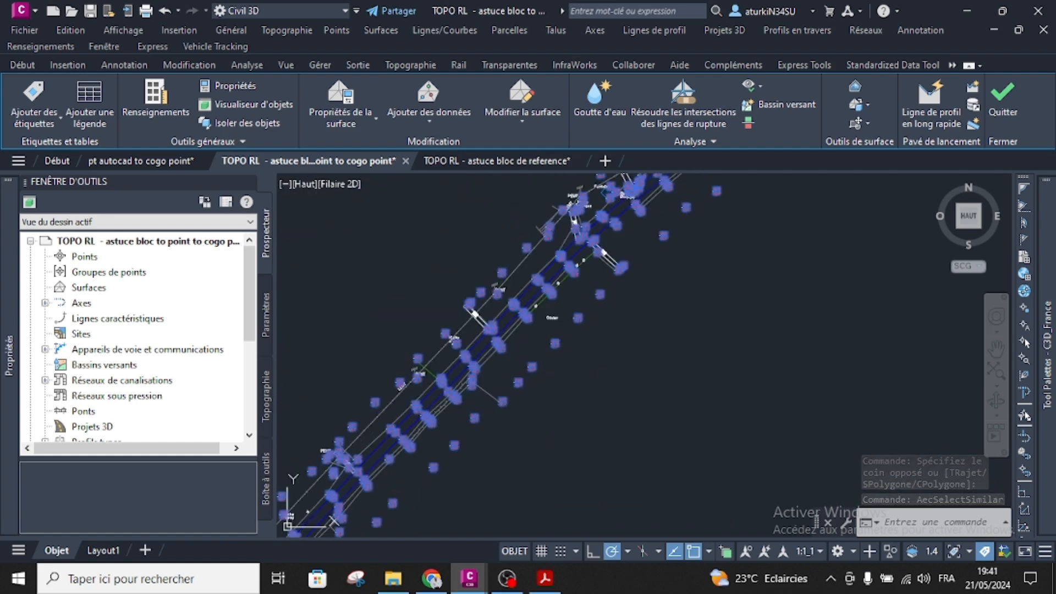
key(Delete)
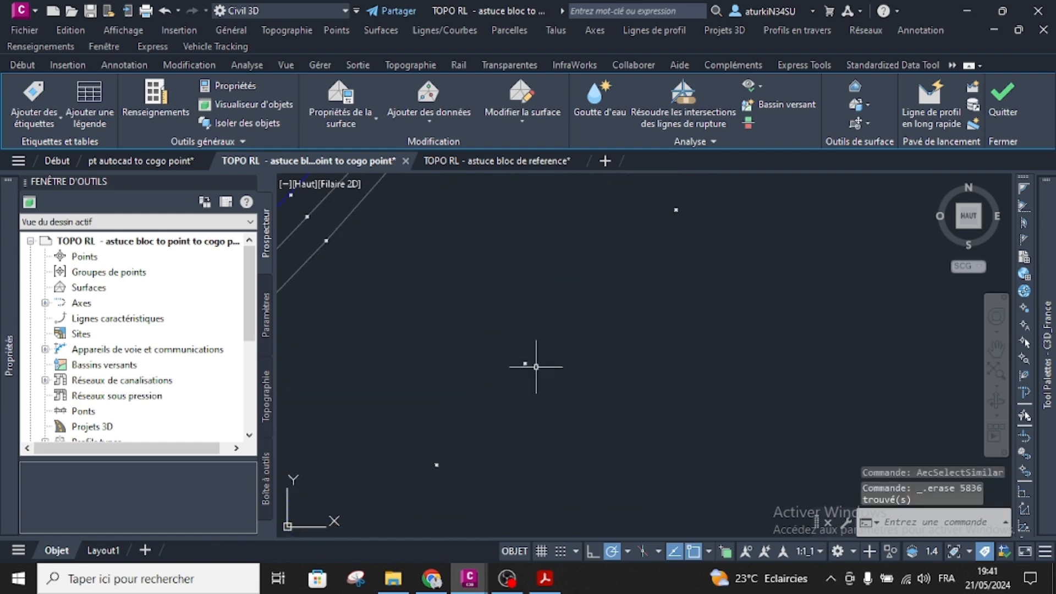
Examine one of the remaining AutoCAD points and locate the Convertir des points AutoCAD command.
click(544, 333)
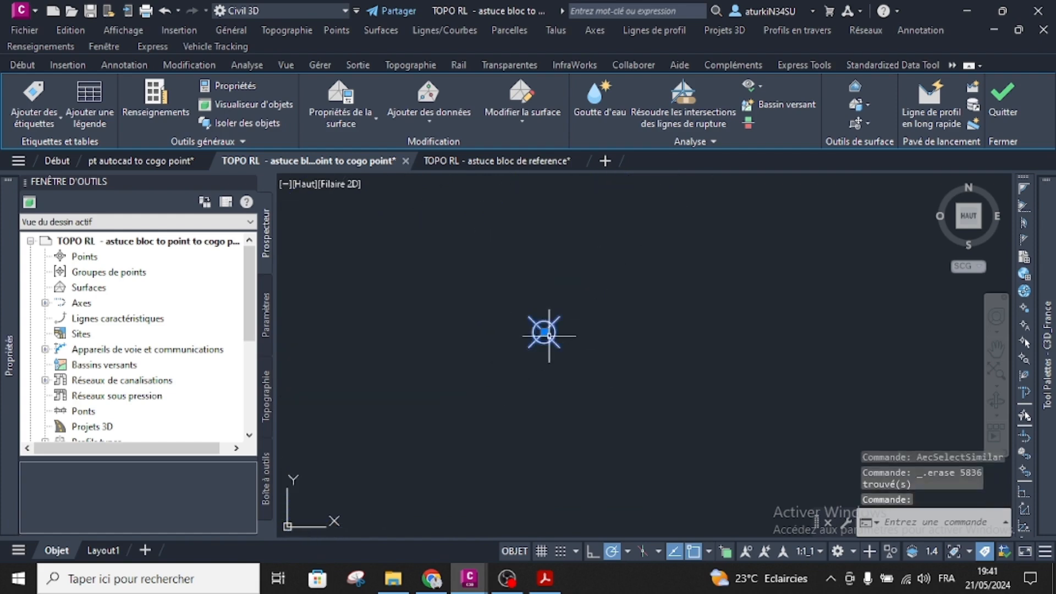
mouse_move(3, 334)
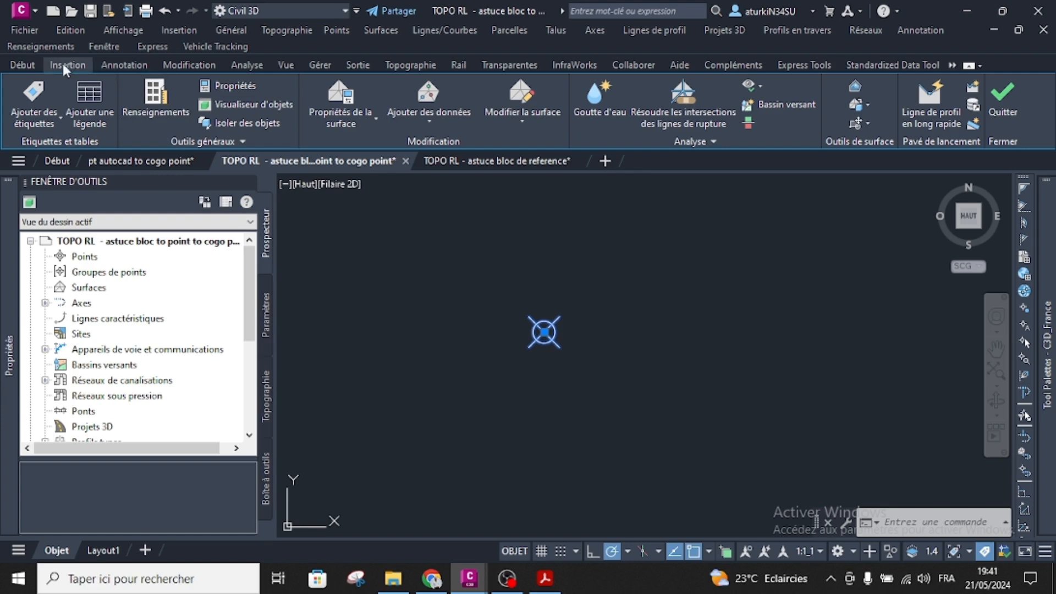
click(13, 64)
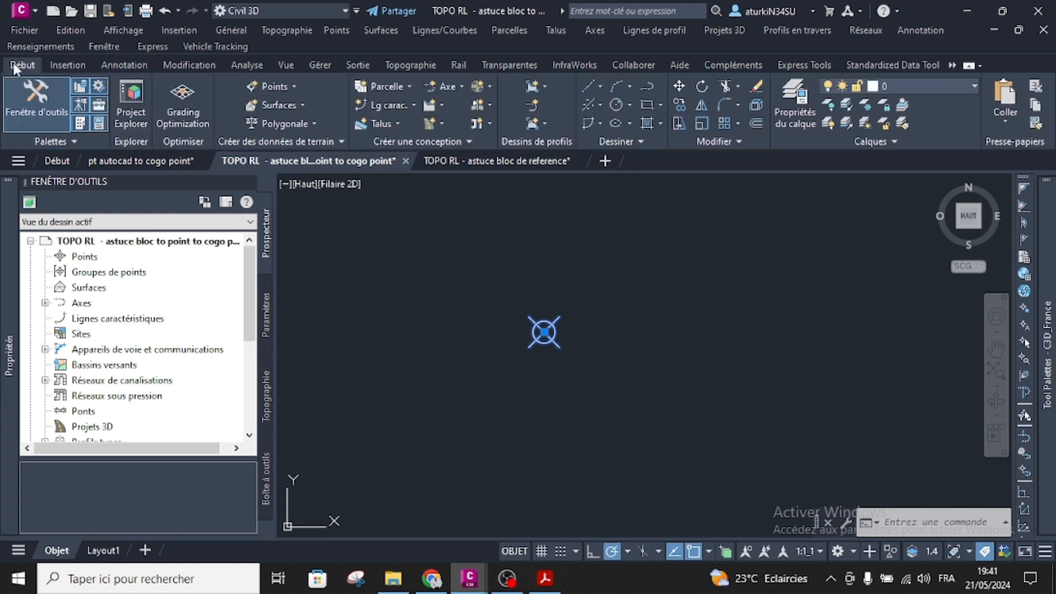
click(275, 87)
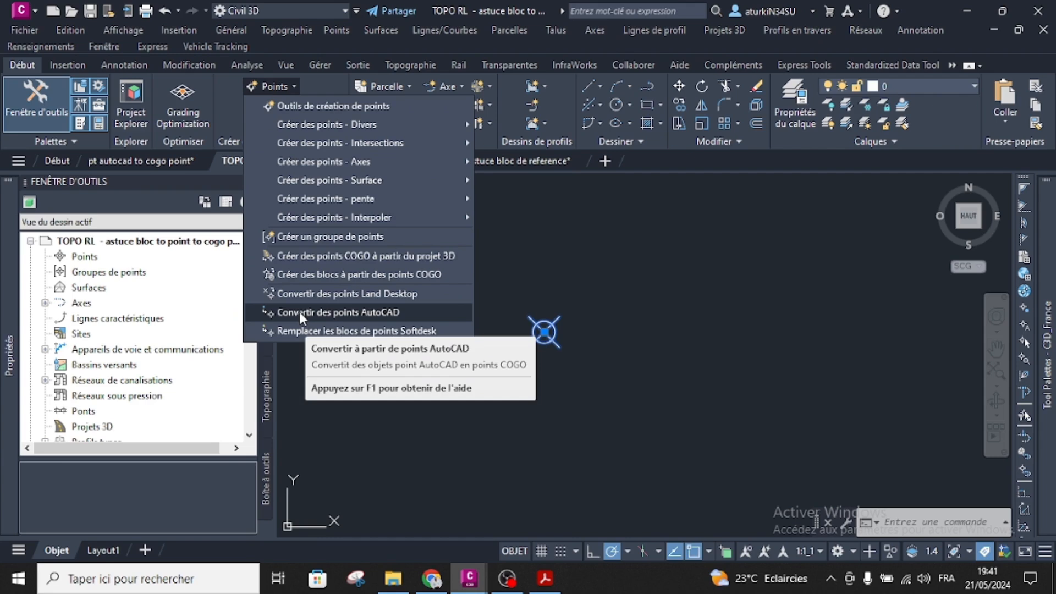
key(Escape)
scroll(544, 358, down, 8)
middle_drag(545, 358, 521, 371)
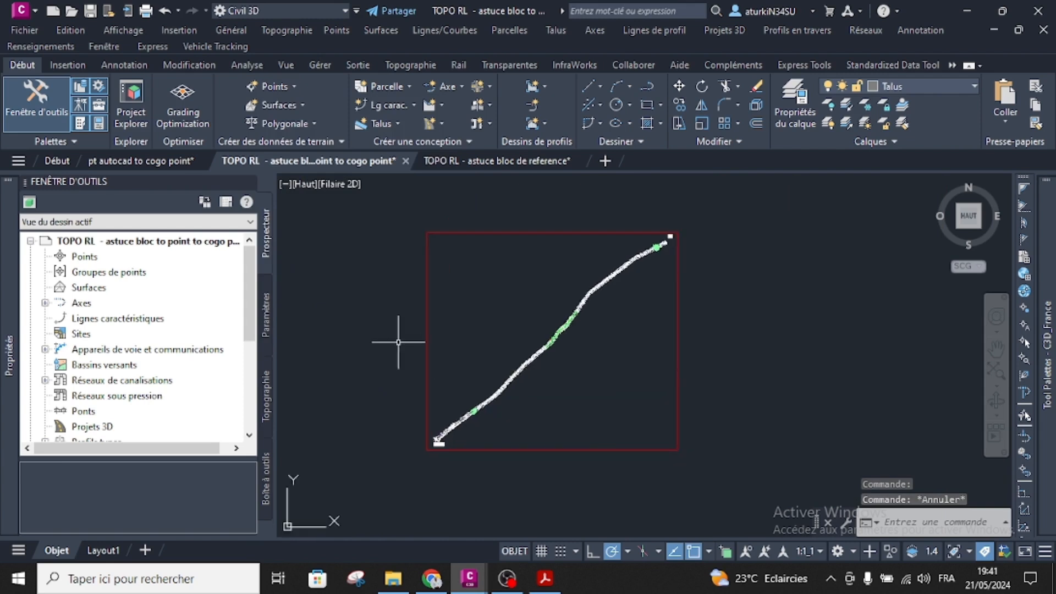
click(262, 87)
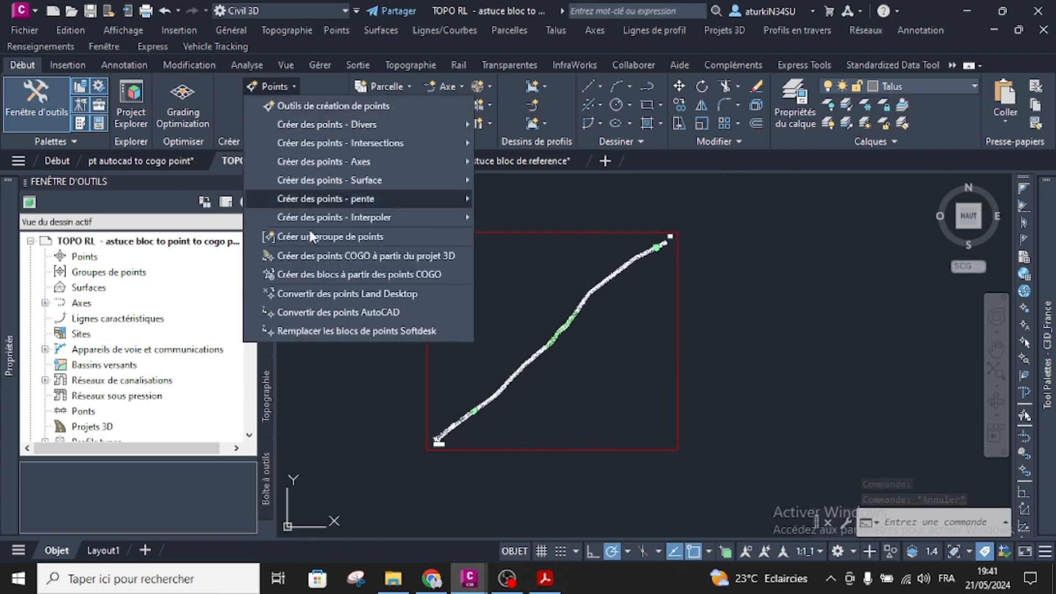
click(339, 313)
click(713, 205)
click(400, 494)
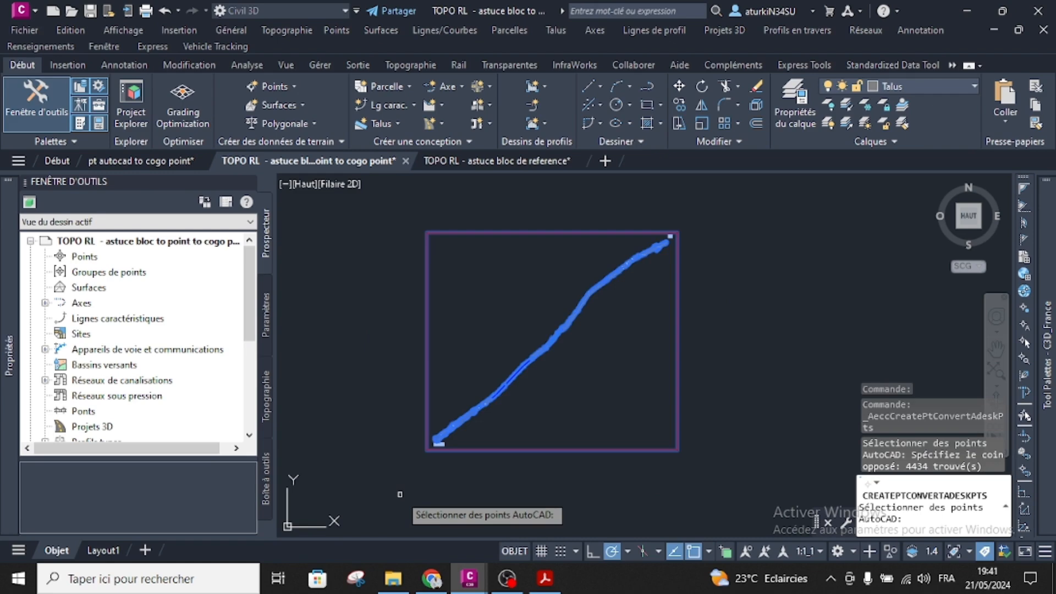
key(Escape)
Select all AutoCAD points similar to one exploded point and isolate them in the drawing.
scroll(488, 401, up, 5)
scroll(505, 398, up, 6)
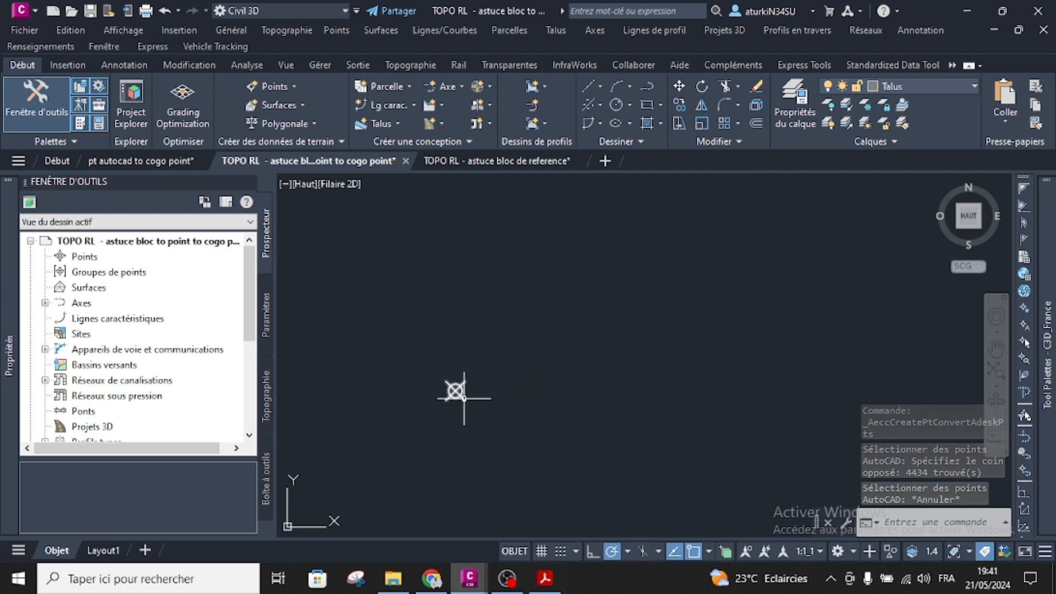
click(464, 398)
right_click(504, 308)
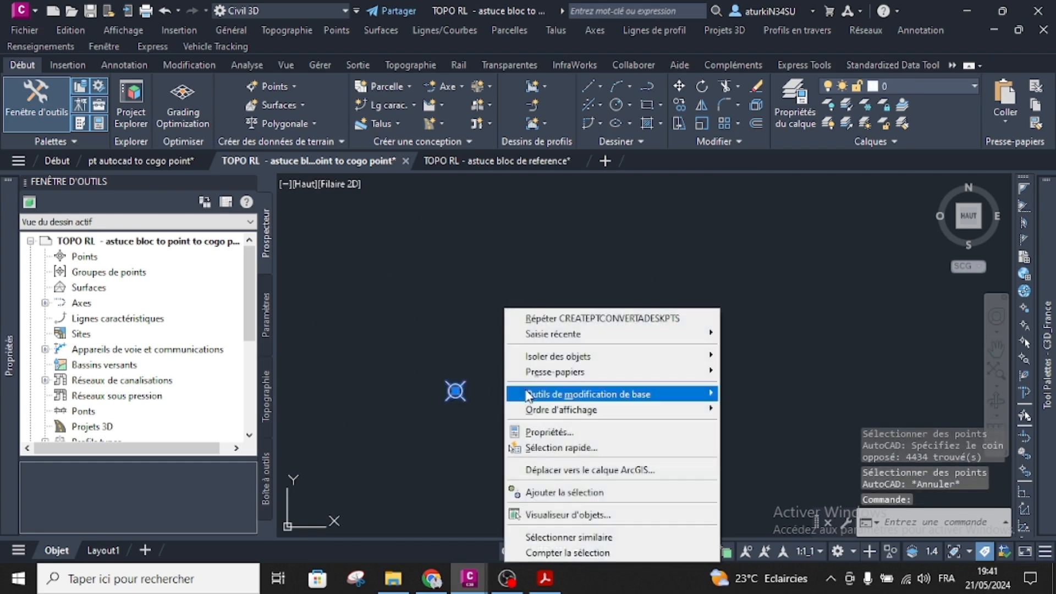
click(553, 536)
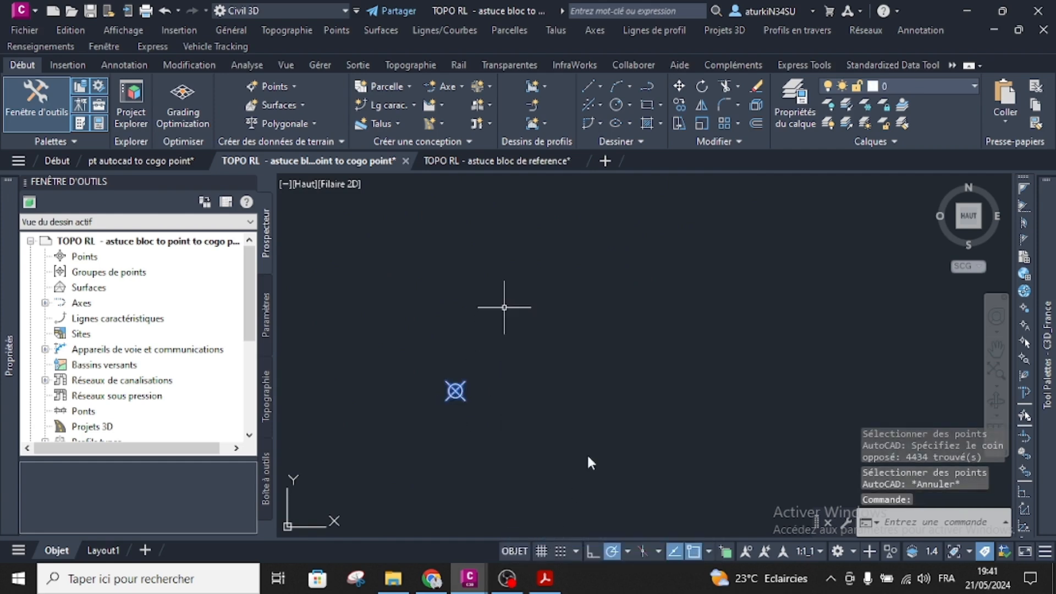
click(891, 551)
click(917, 520)
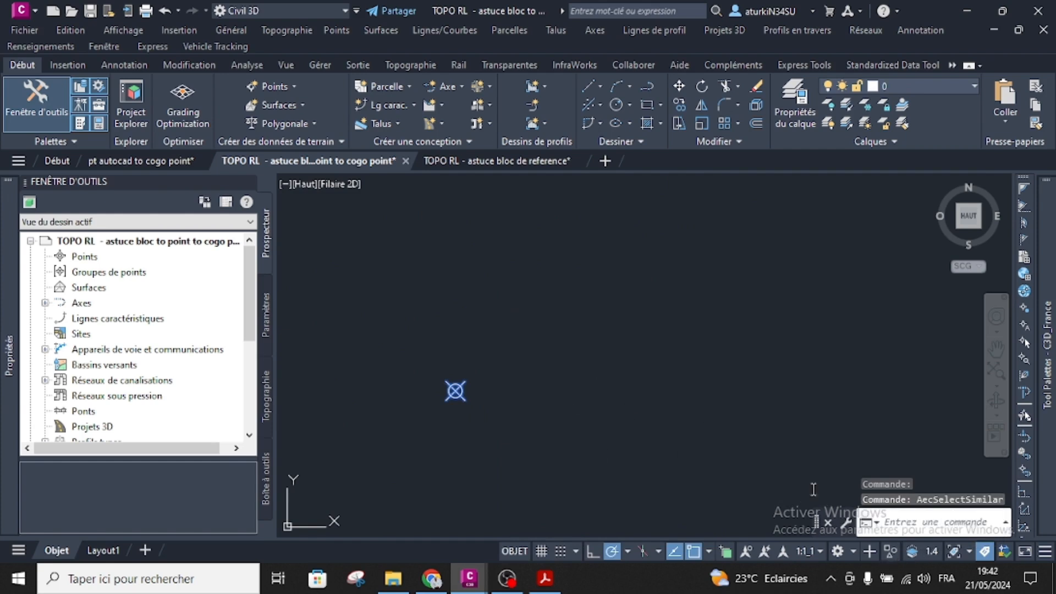
scroll(587, 388, down, 5)
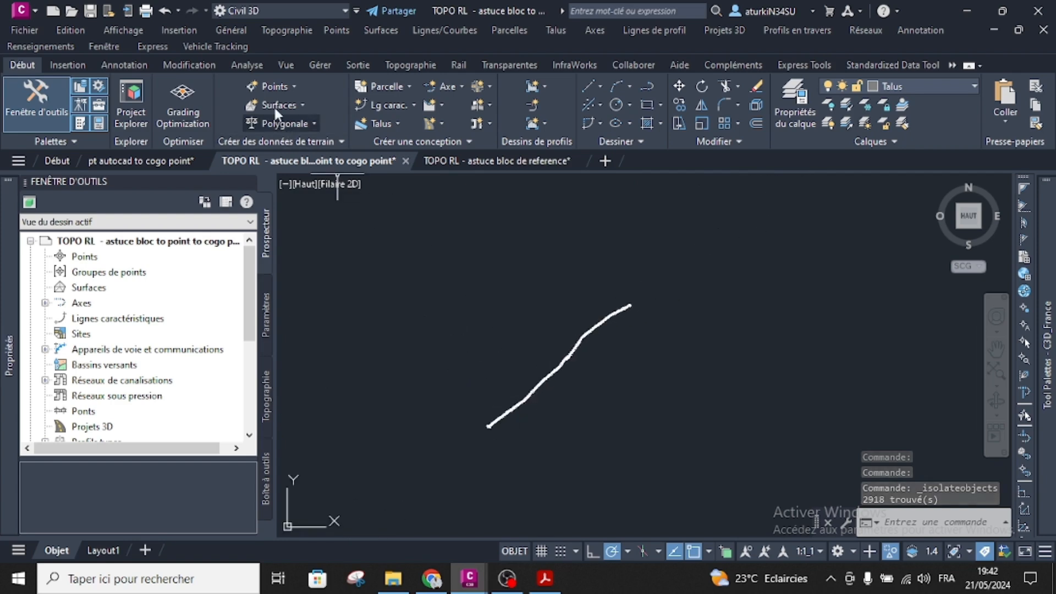
click(268, 87)
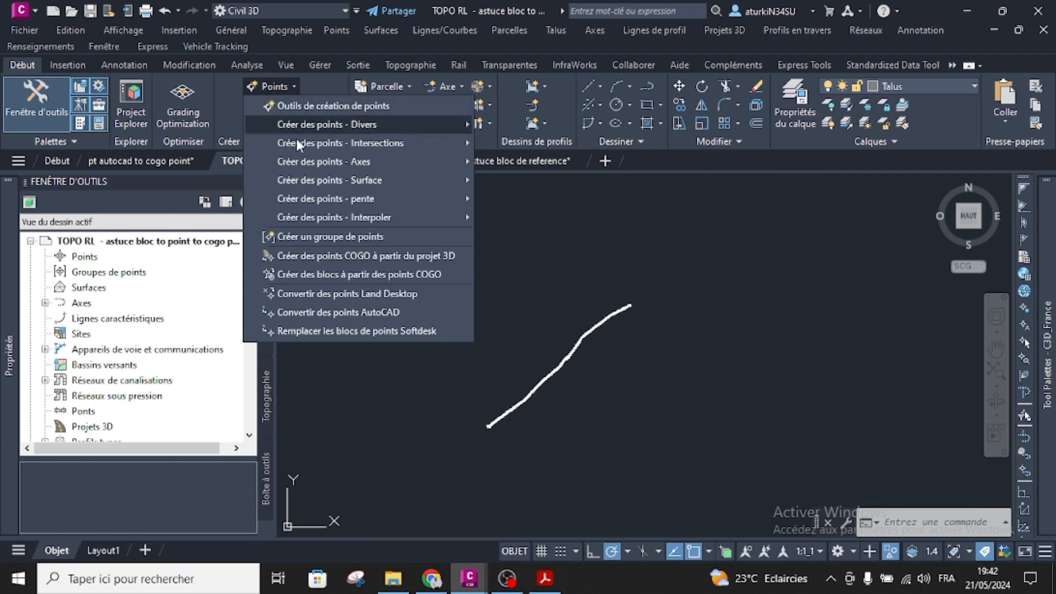
click(323, 313)
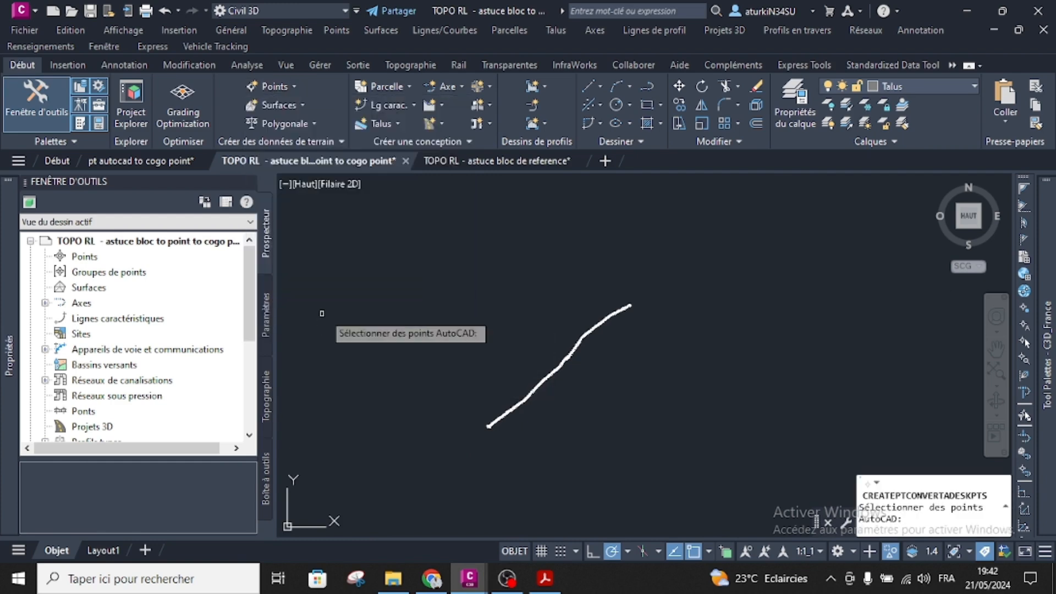
click(671, 256)
click(457, 475)
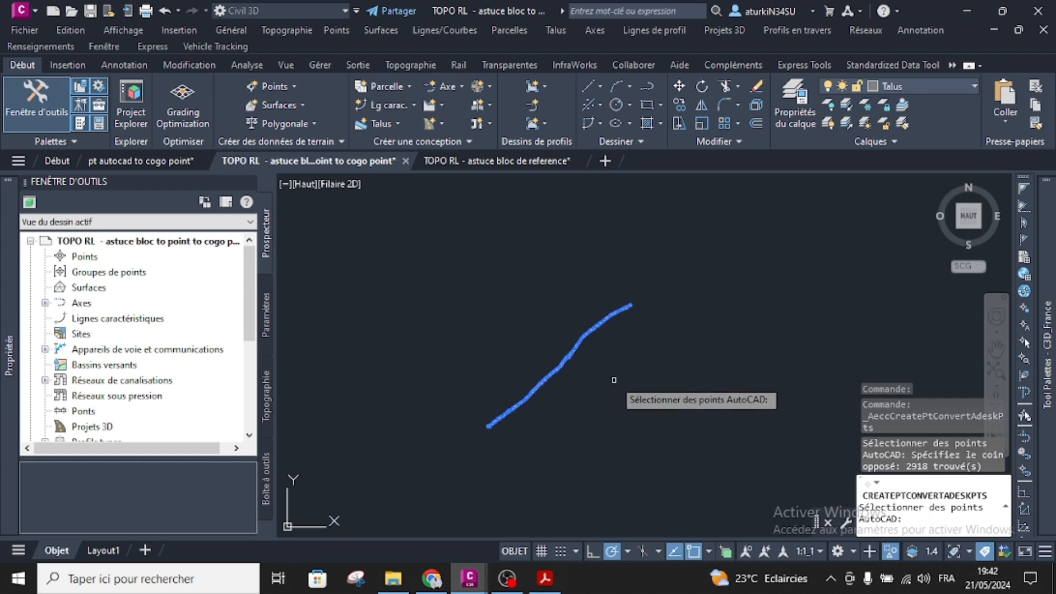
key(Return)
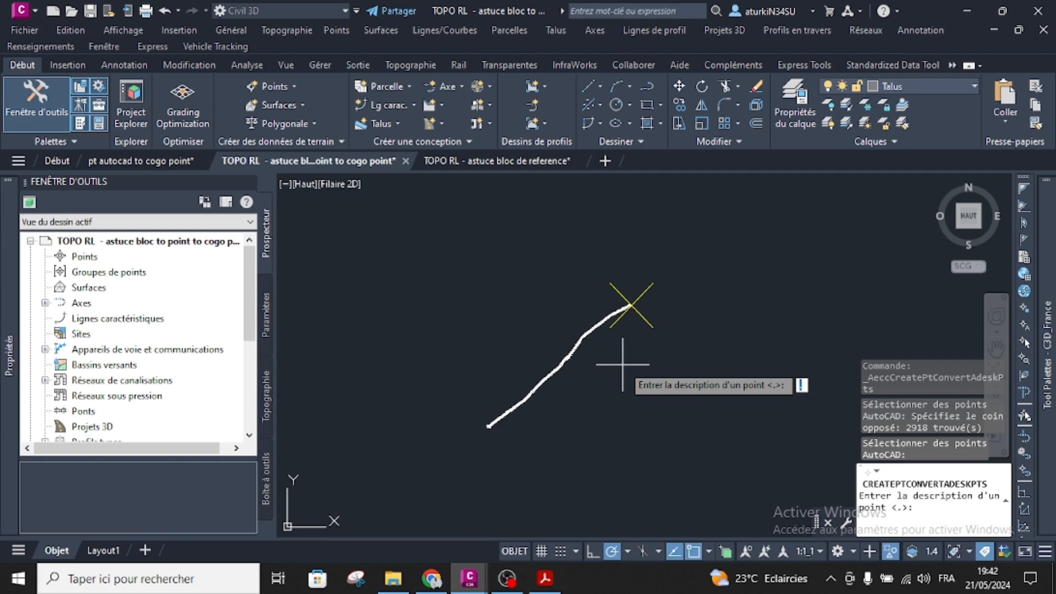
key(Escape)
key(Escape)
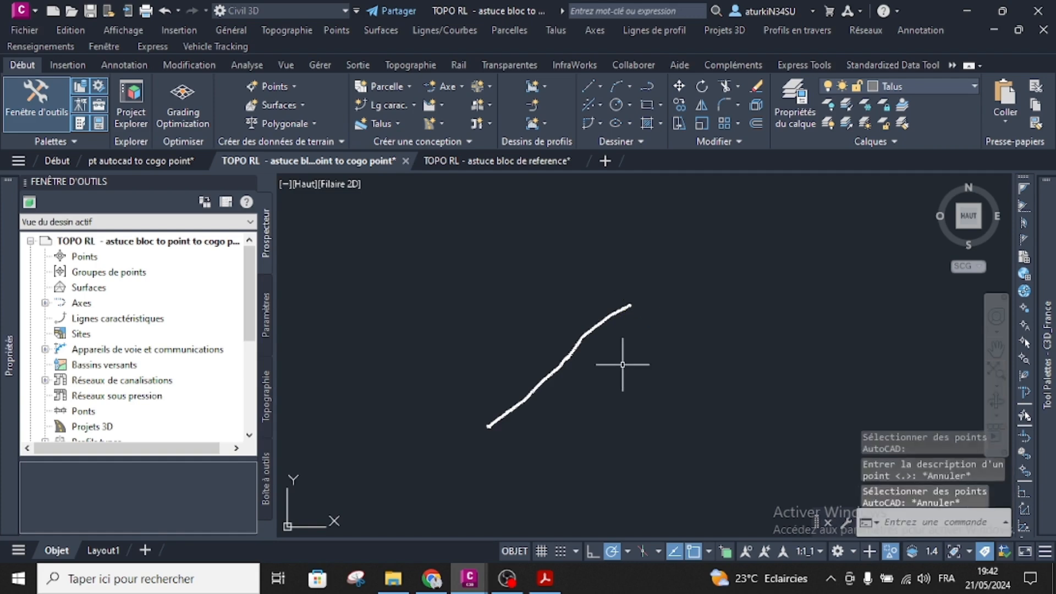
Open the point creation tools and expand the Création de points settings down to the prompt options.
click(282, 86)
click(300, 105)
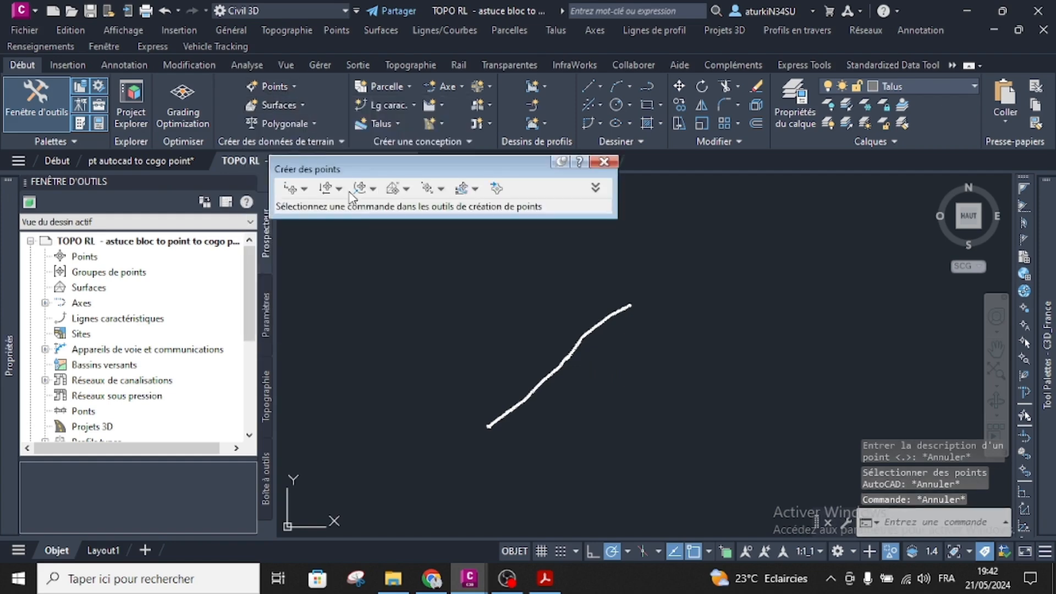
click(304, 189)
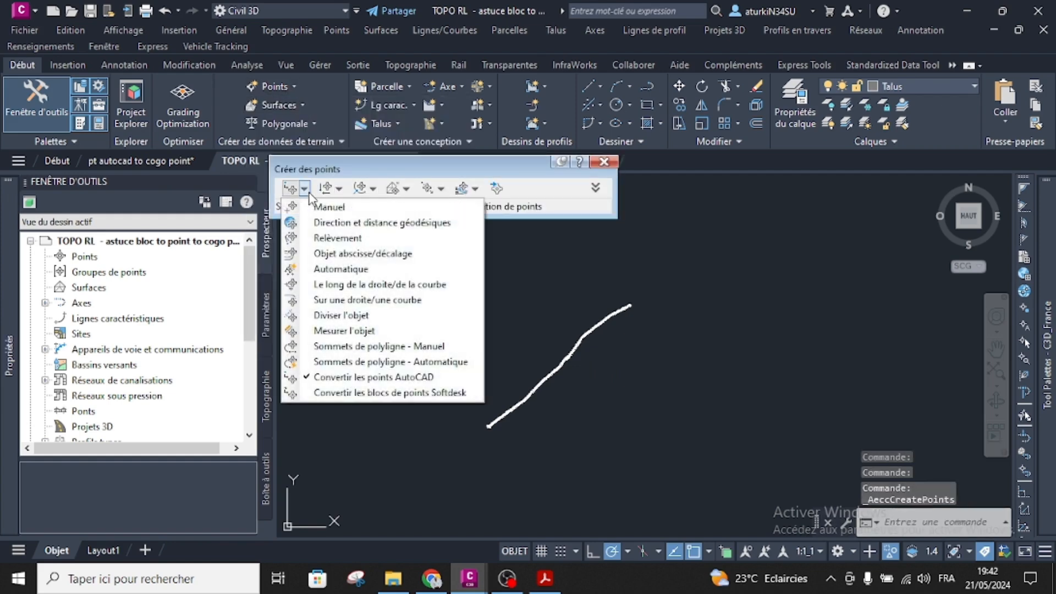
click(305, 190)
click(595, 189)
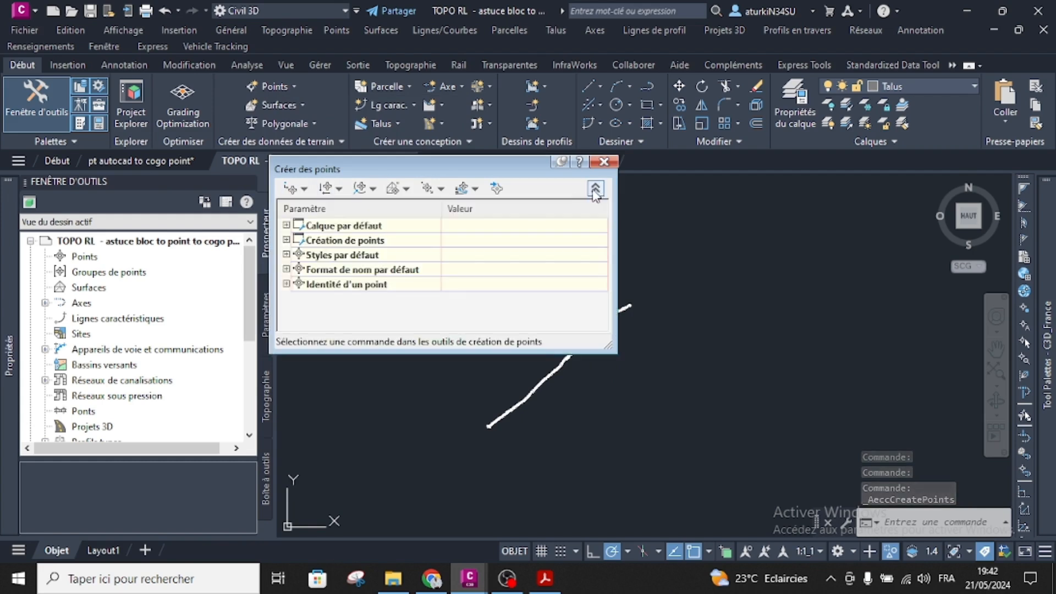
click(286, 240)
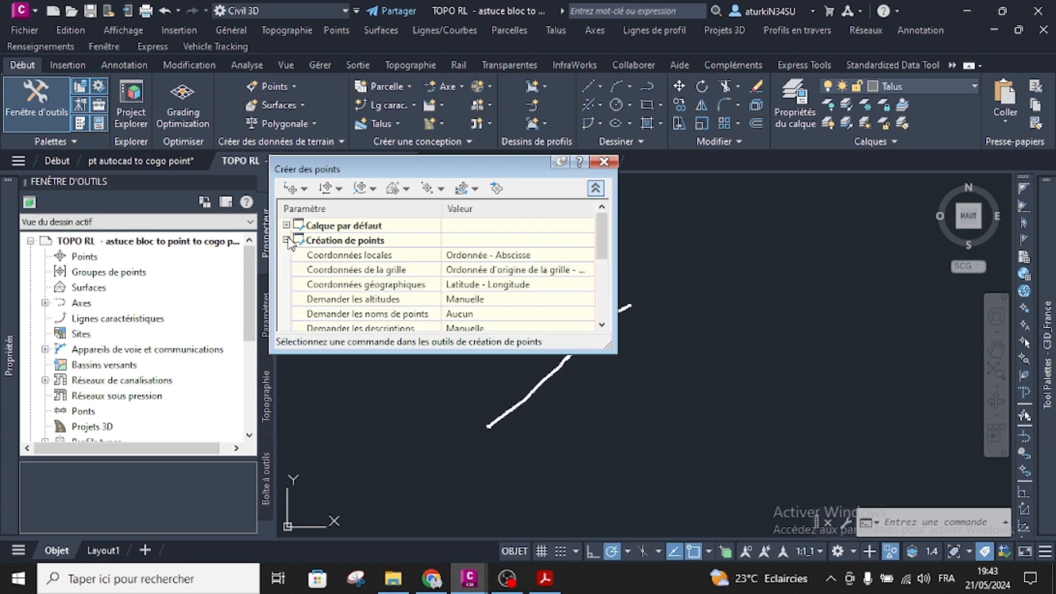
scroll(450, 301, down, 1)
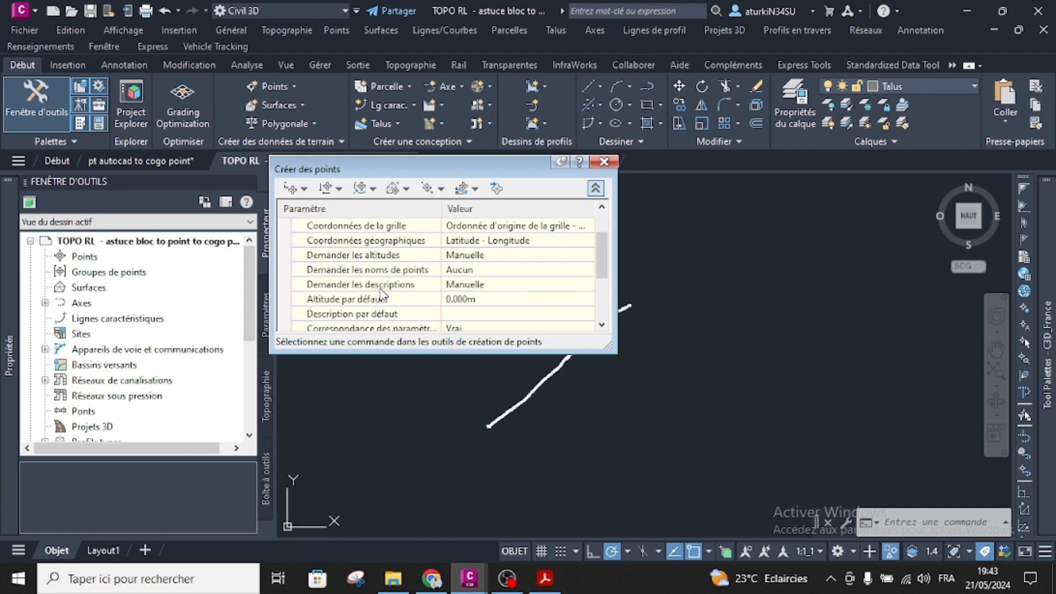
Set the prompts for point descriptions, point names and elevations to Automatique.
click(453, 284)
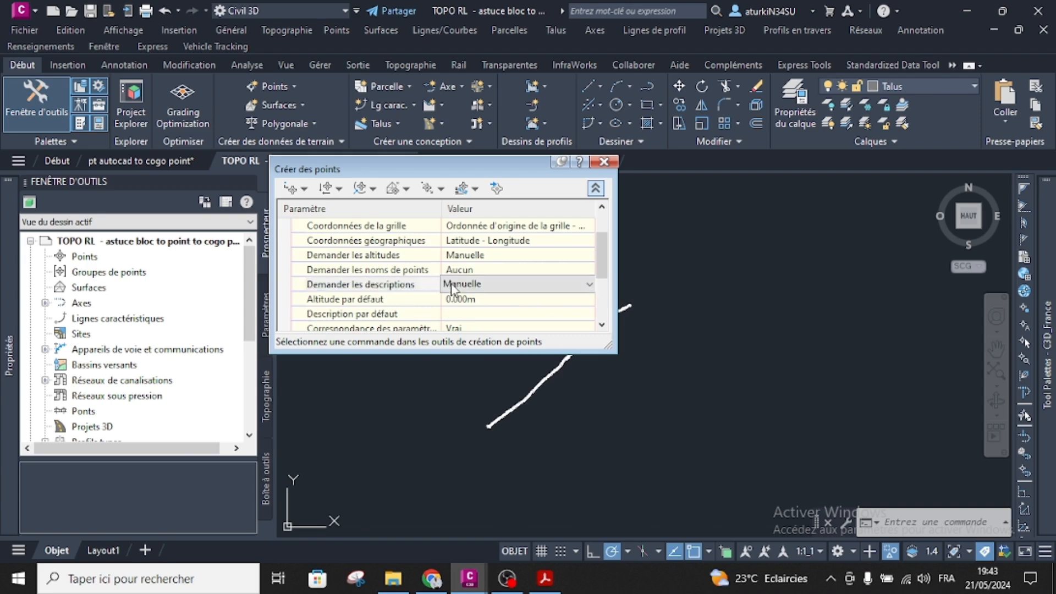
click(453, 284)
click(465, 299)
click(461, 269)
click(462, 269)
click(462, 285)
click(462, 255)
click(463, 255)
click(466, 270)
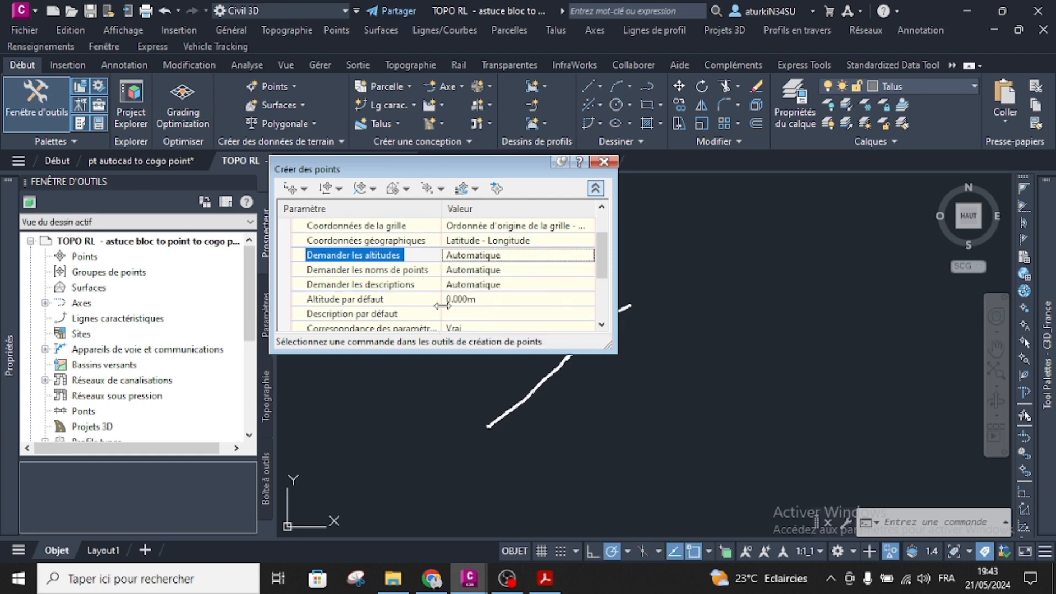
Set the default point description to TN.
click(452, 314)
click(452, 314)
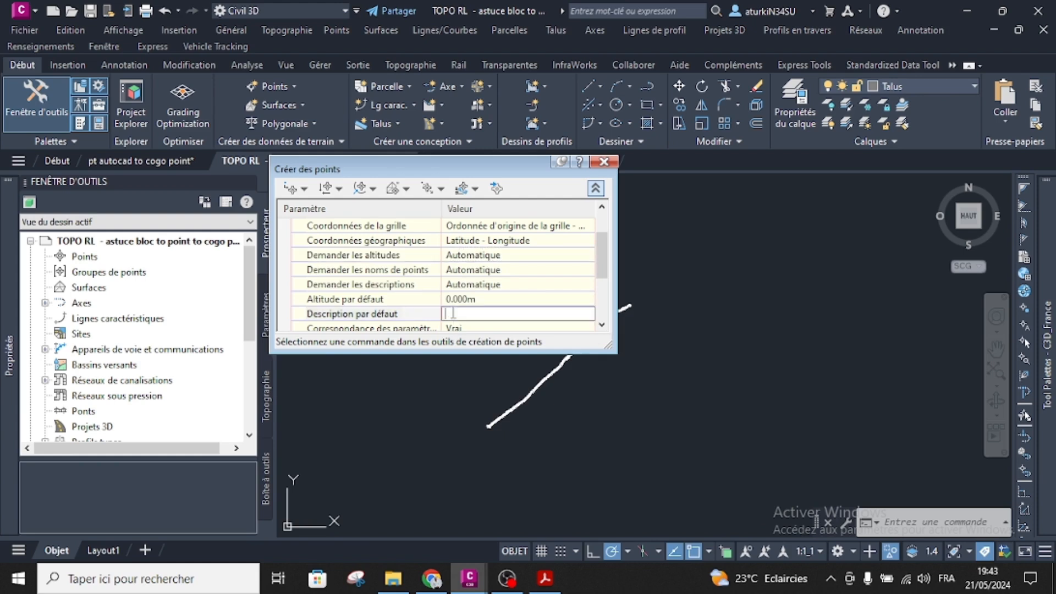
text(TN)
key(Return)
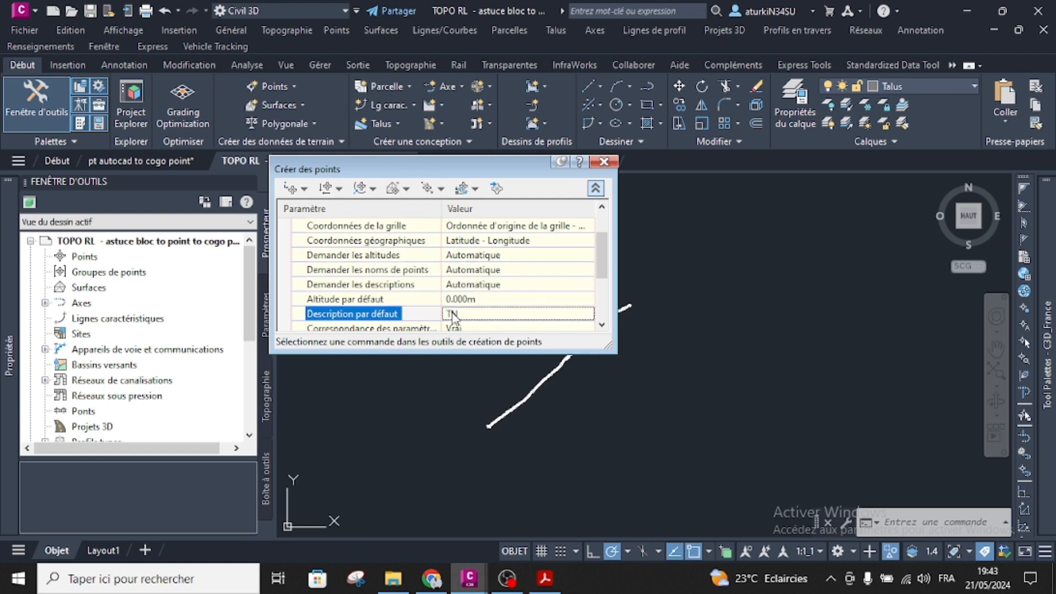
Convert all isolated AutoCAD points into COGO points with the Convertir les points AutoCAD command.
click(304, 189)
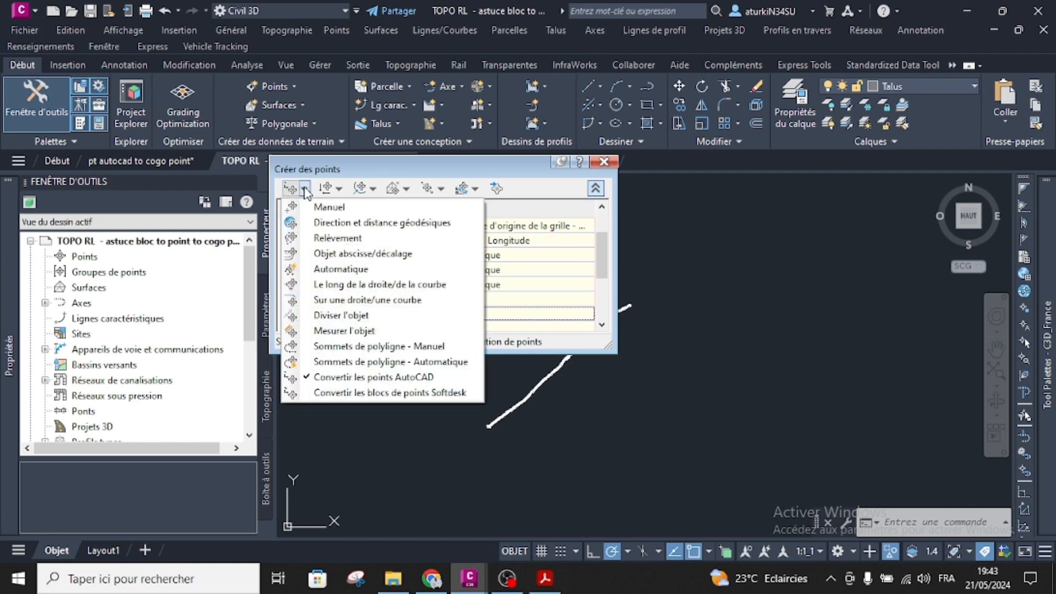
click(341, 378)
scroll(687, 443, down, 4)
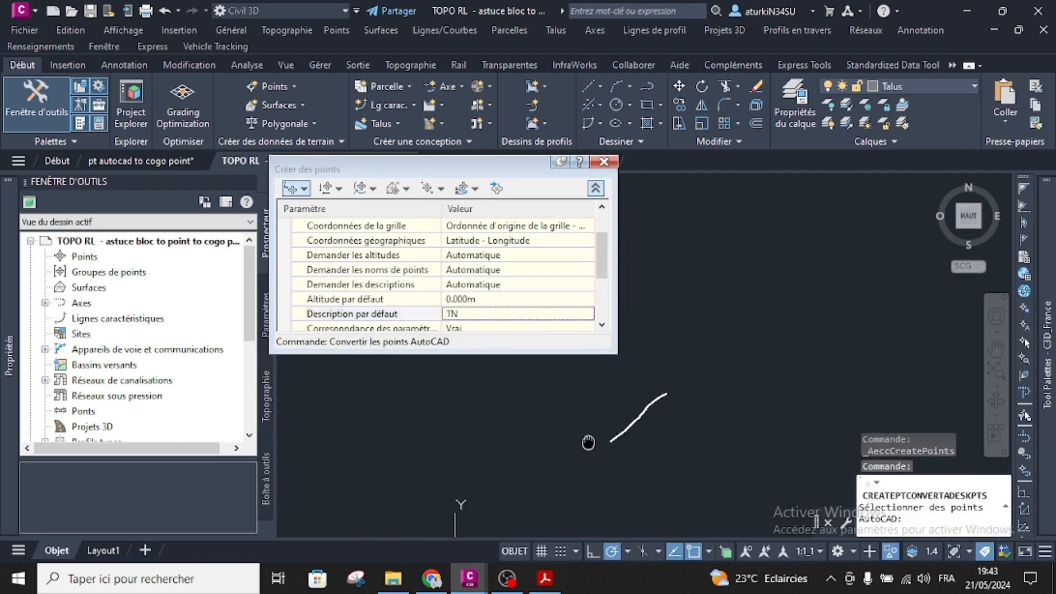
click(705, 358)
click(576, 475)
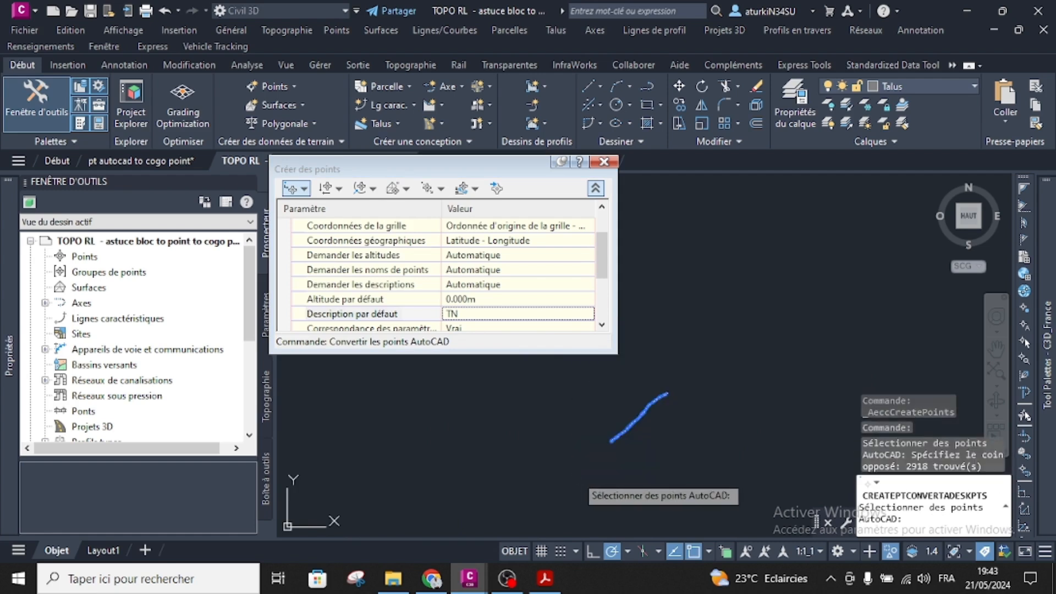
key(Return)
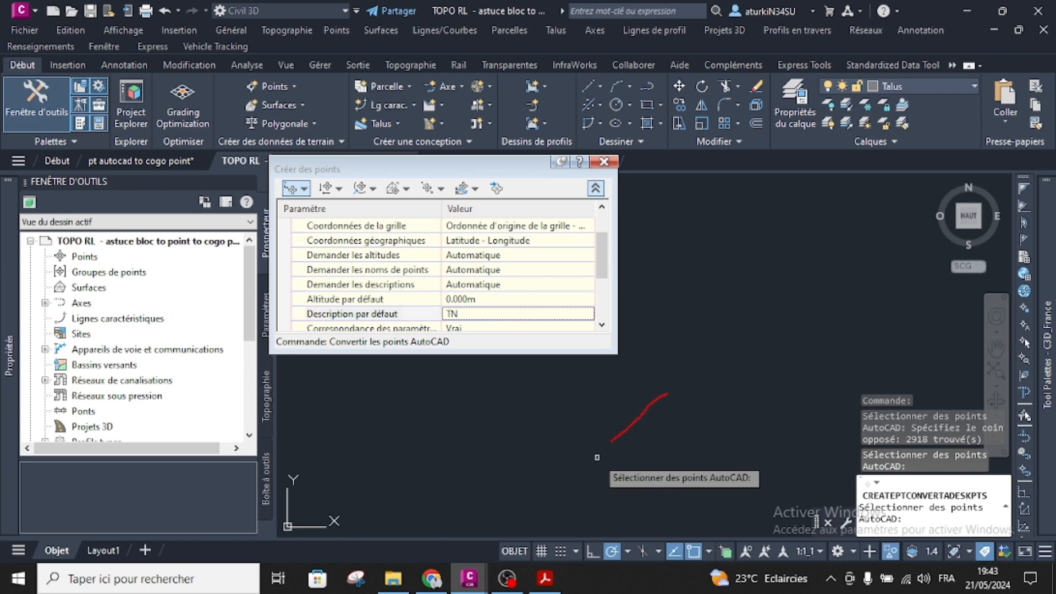
key(Escape)
Inspect one converted COGO point's properties, down to its coordinates and elevation, and clear the selection.
scroll(632, 424, up, 6)
scroll(662, 420, up, 8)
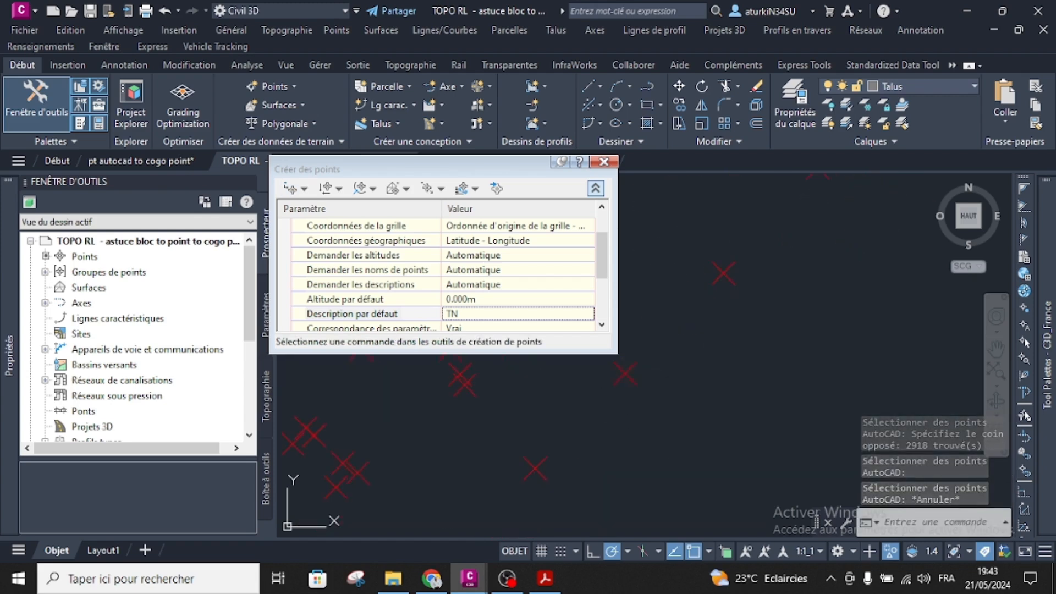
click(625, 373)
mouse_move(6, 350)
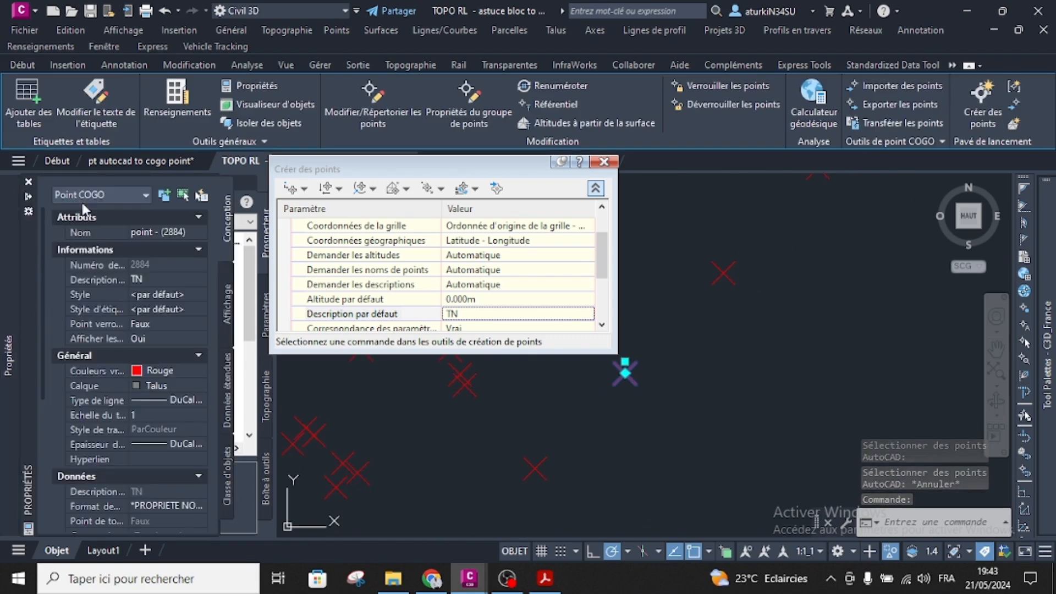
scroll(134, 416, down, 4)
scroll(133, 416, down, 1)
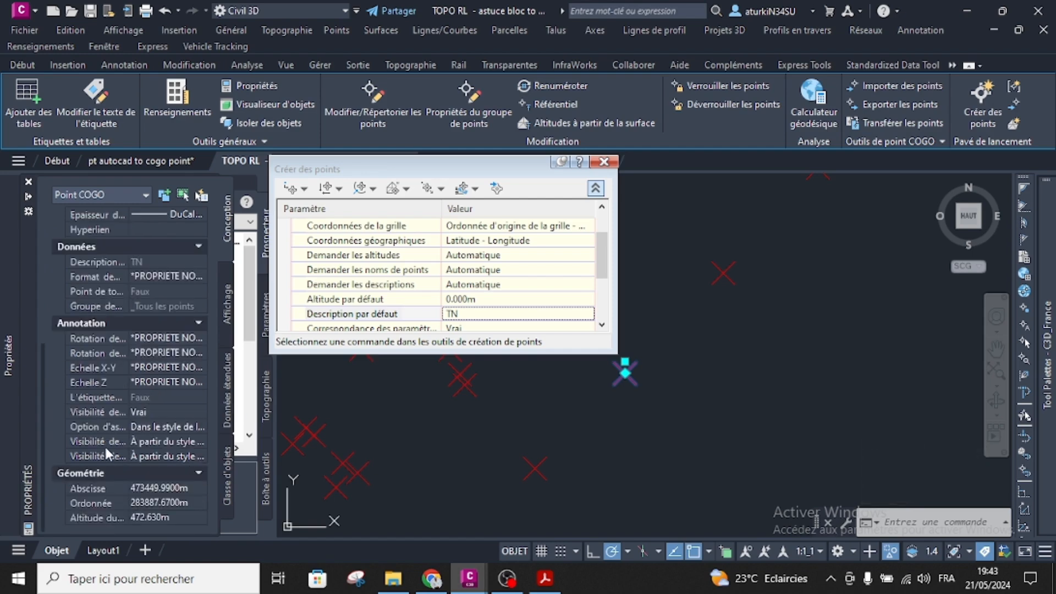
key(Escape)
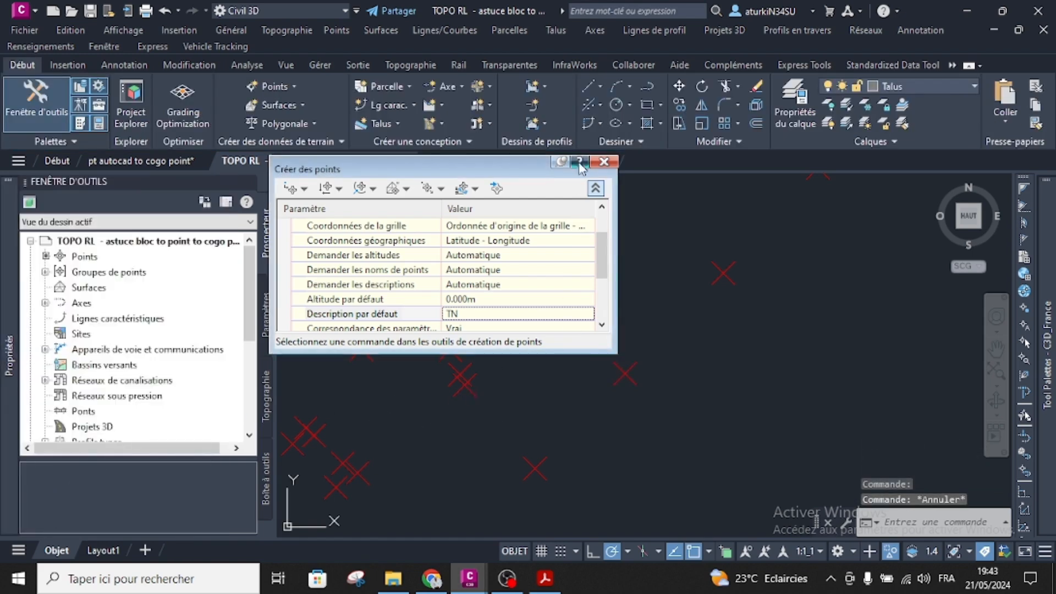
Close the Créer des points tools and bring the whole strip of COGO points into view.
click(604, 162)
key(Escape)
key(Escape)
scroll(601, 282, down, 15)
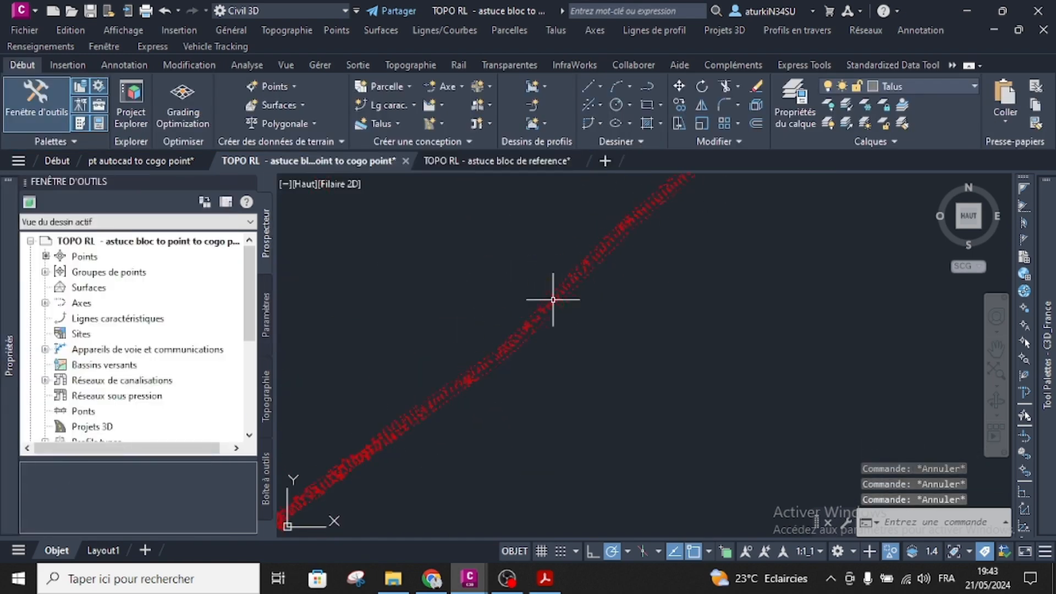
scroll(539, 309, up, 3)
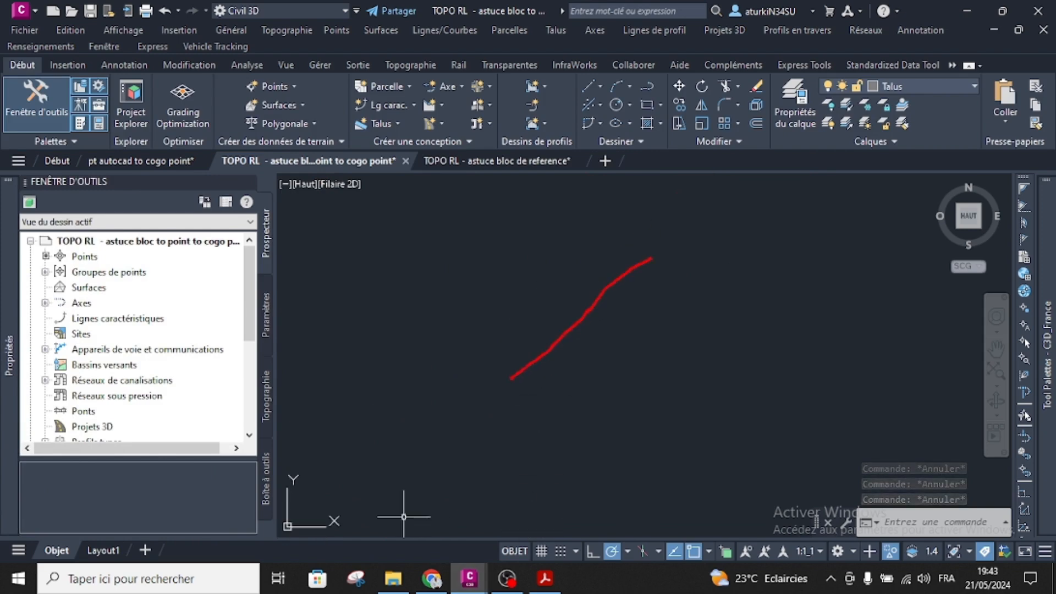
Open "Plan de l'existant - astuces pt text" from the Tricks pts folder, examine its spot elevation texts, and close the PDF.
click(395, 582)
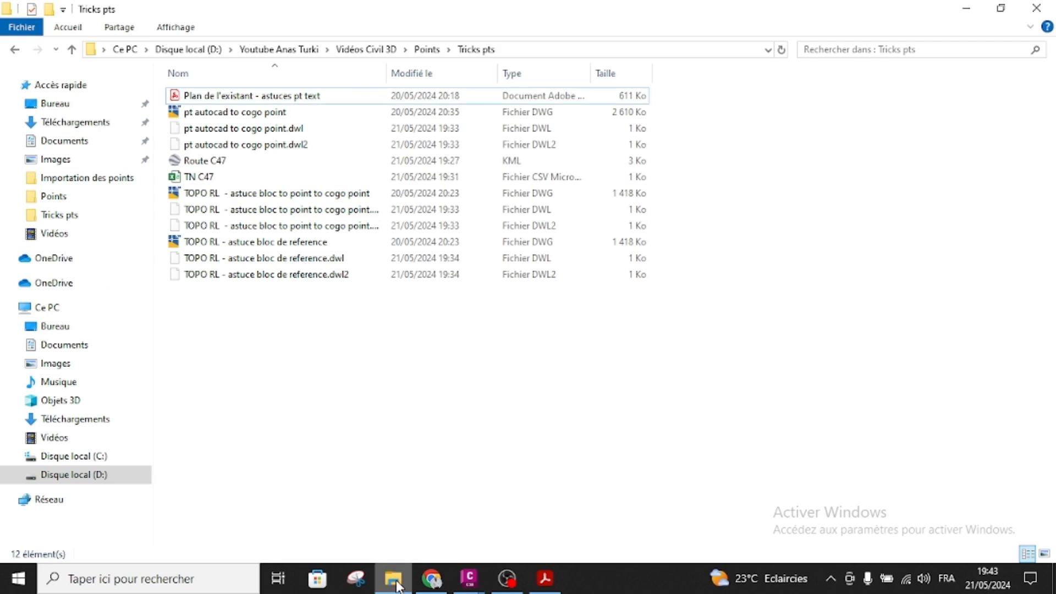
double_click(251, 96)
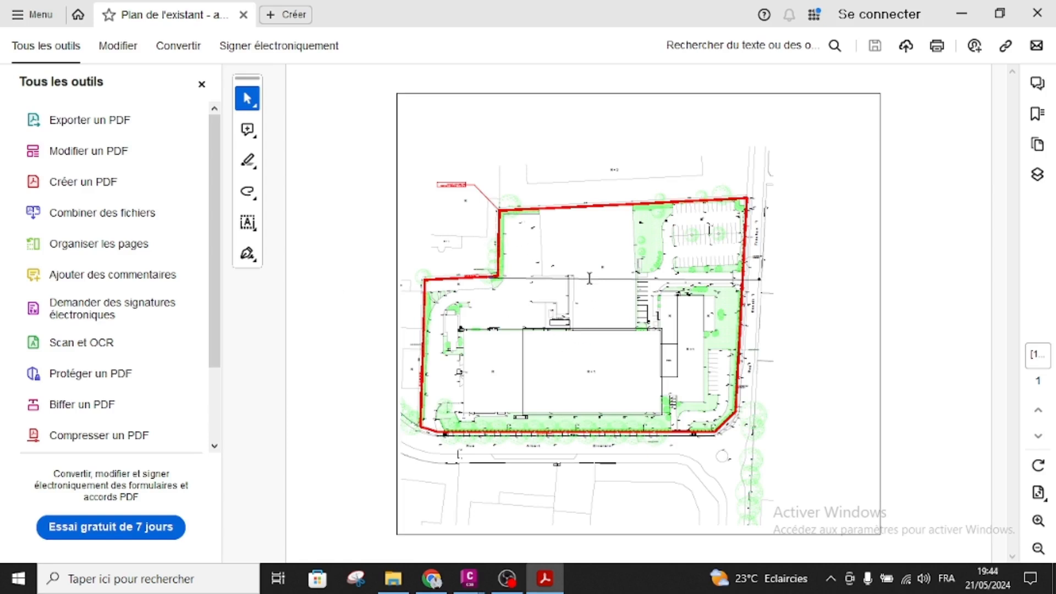
ctrl+scroll(625, 297, up, 5)
ctrl+scroll(643, 274, up, 3)
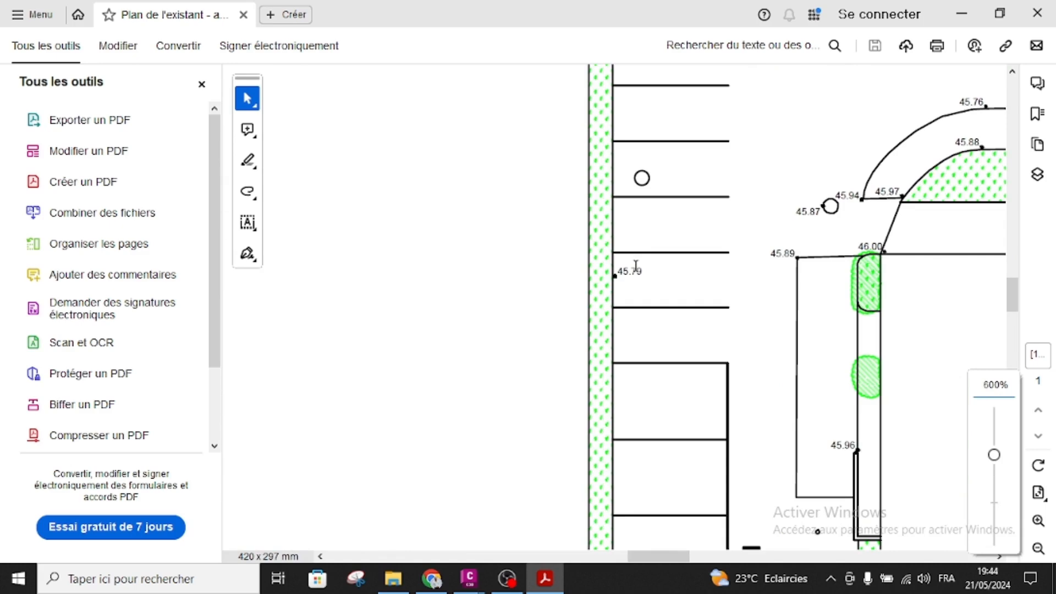
ctrl+scroll(627, 271, down, 7)
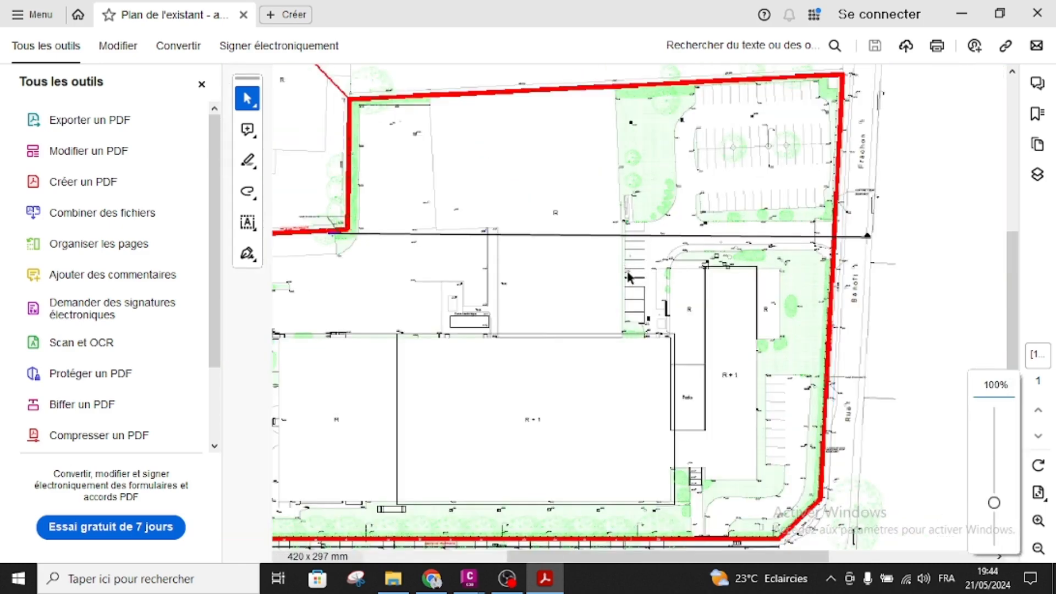
ctrl+scroll(629, 277, down, 1)
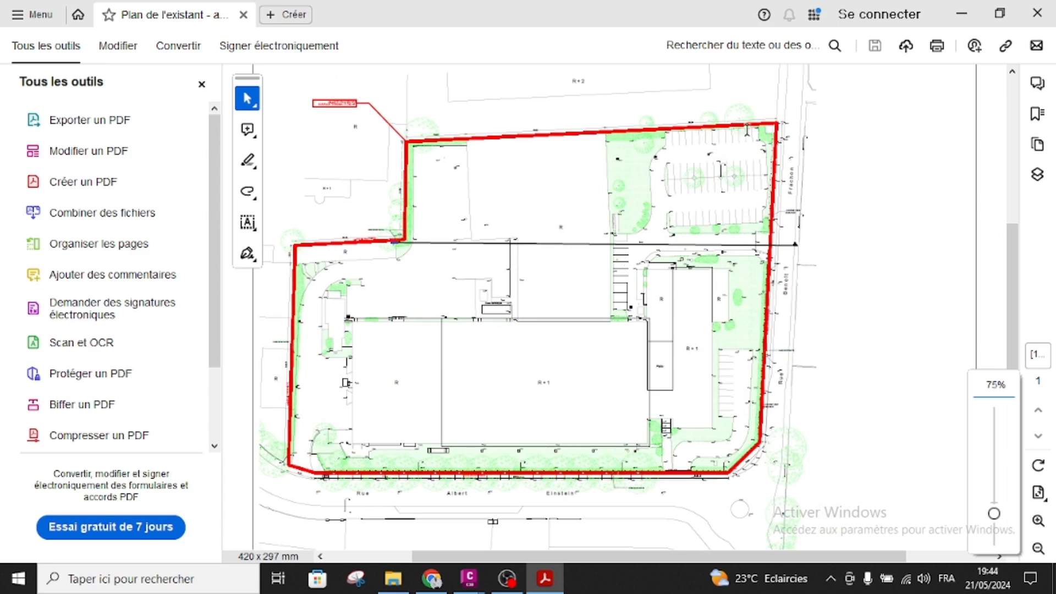
click(1038, 13)
click(432, 359)
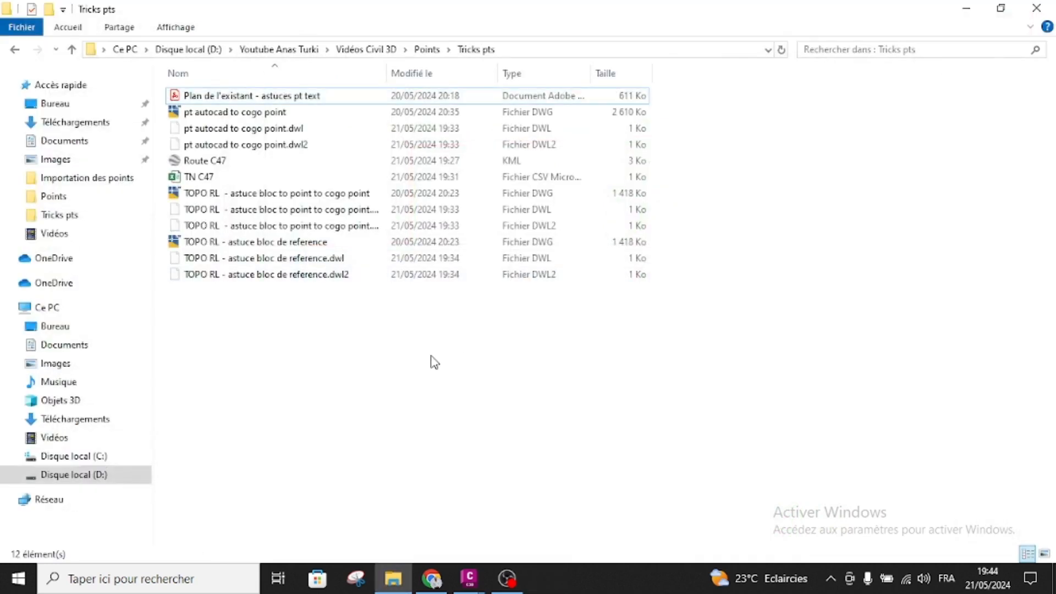
Switch back to Civil 3D and create a new blank drawing.
mouse_move(470, 578)
click(370, 524)
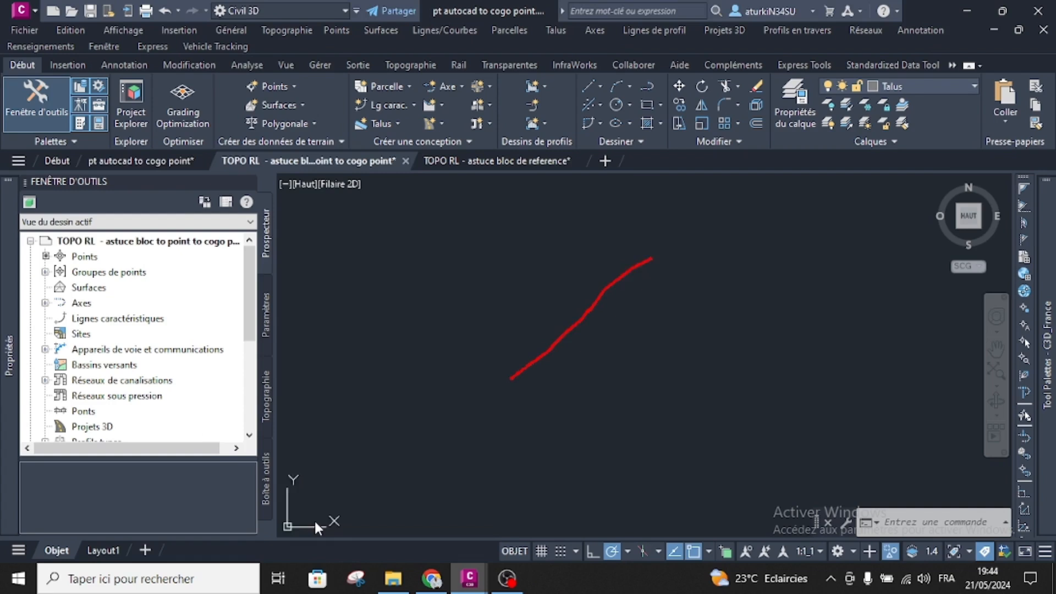
click(604, 159)
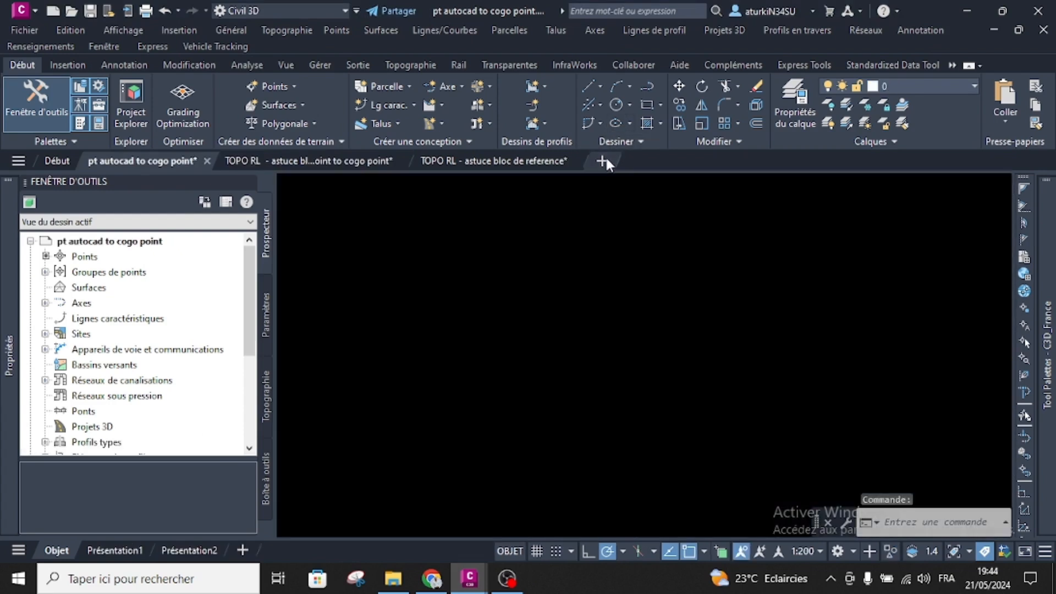
Import page 1 of "Plan de l'existant - astuces pt text" from Tricks pts as a block at scale 1, rotation 0, using PDF layers.
click(69, 65)
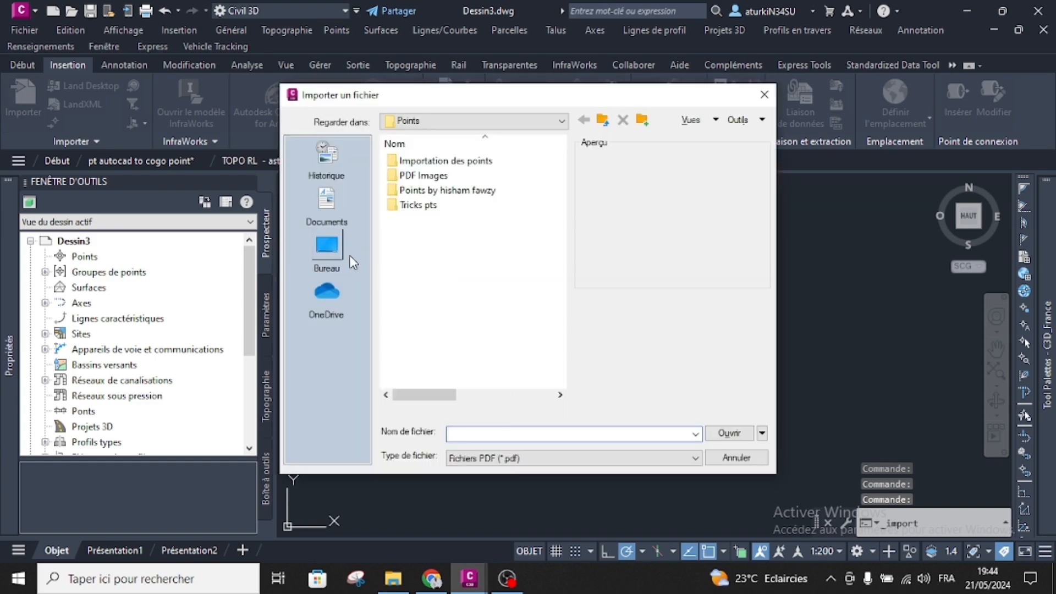
double_click(429, 206)
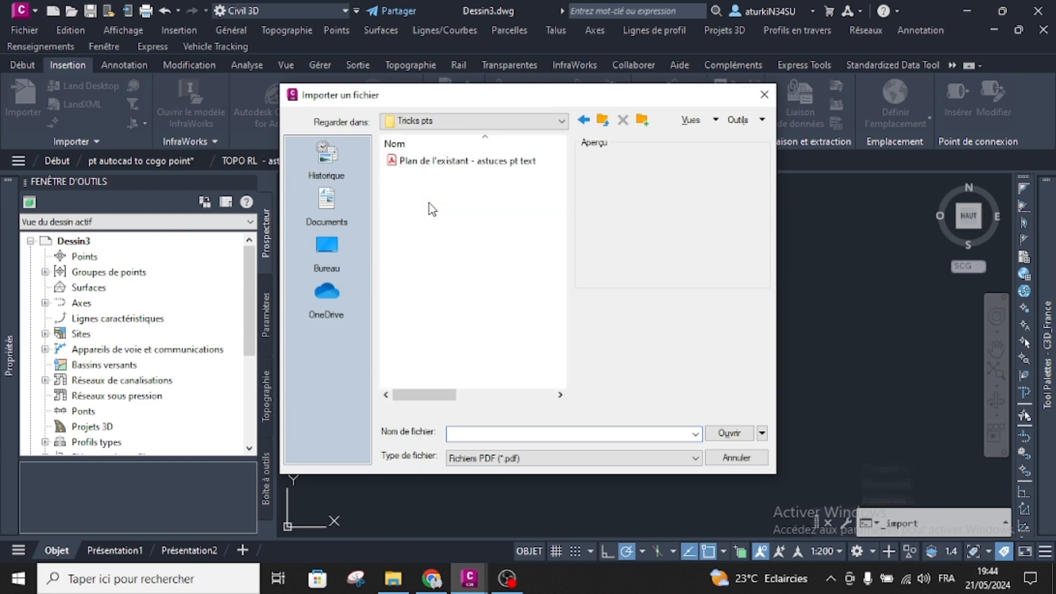
click(440, 161)
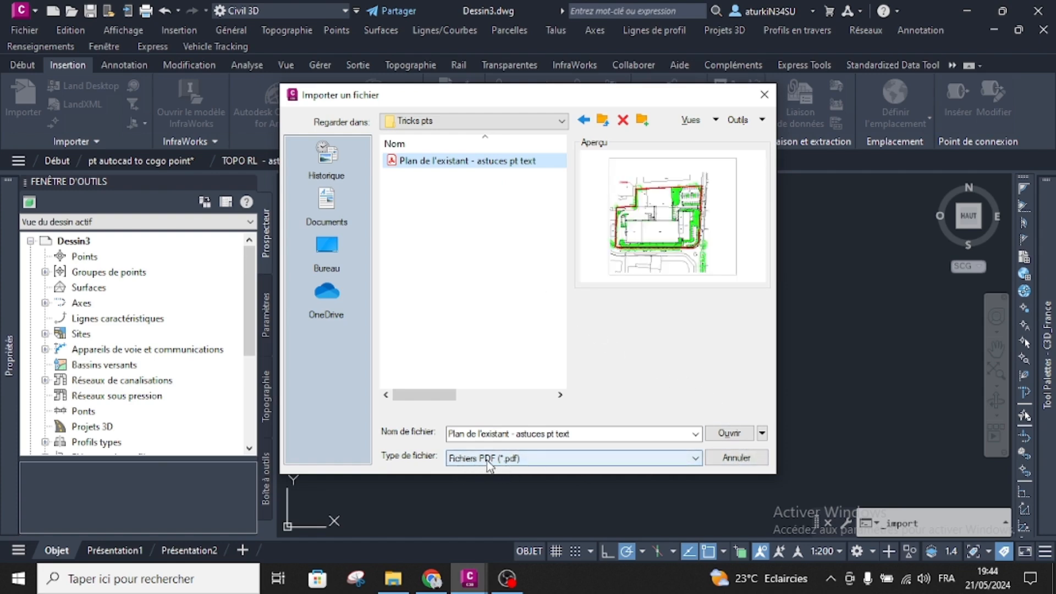
click(729, 433)
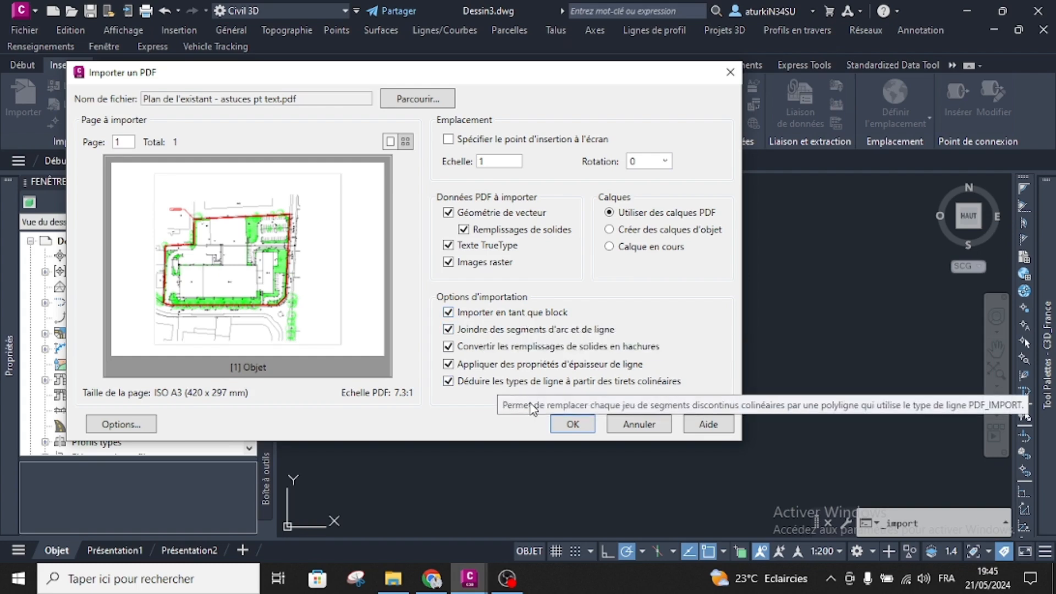
click(567, 424)
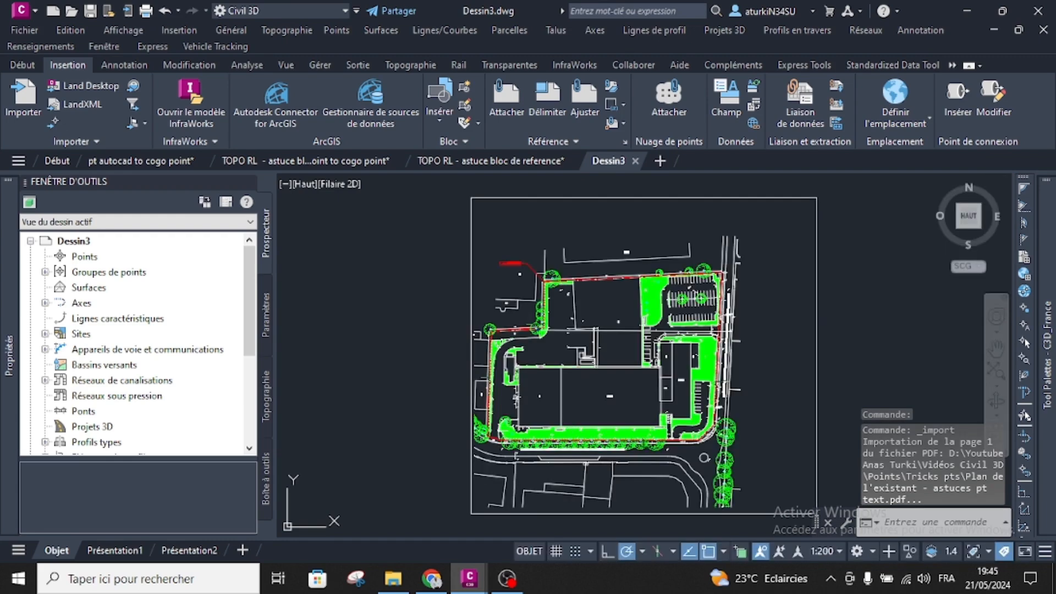
Explode the imported PDF plan block with DECOMPOSER.
scroll(633, 353, down, 1)
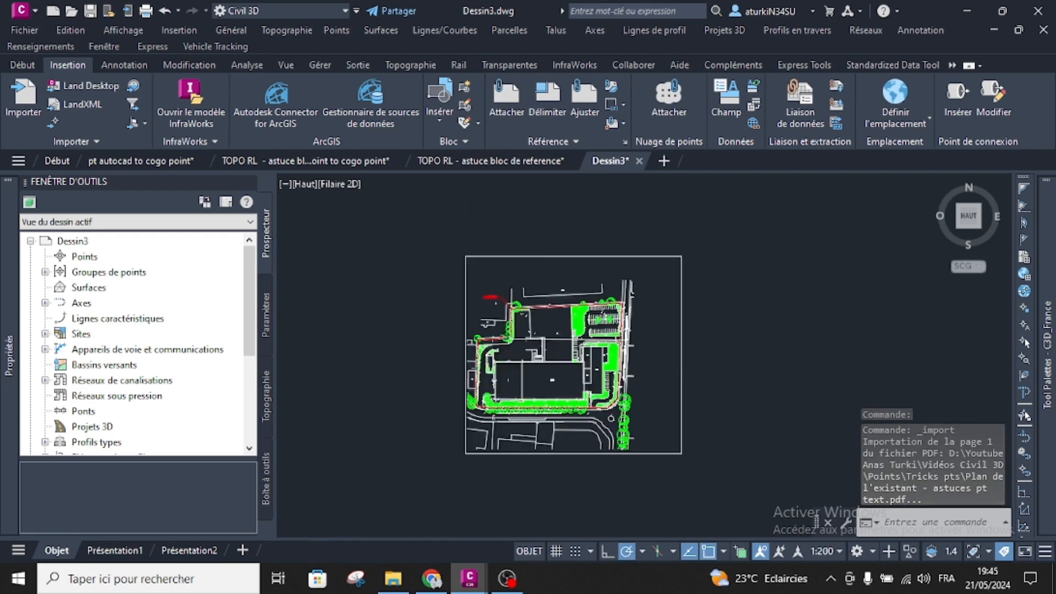
scroll(605, 331, up, 1)
click(550, 369)
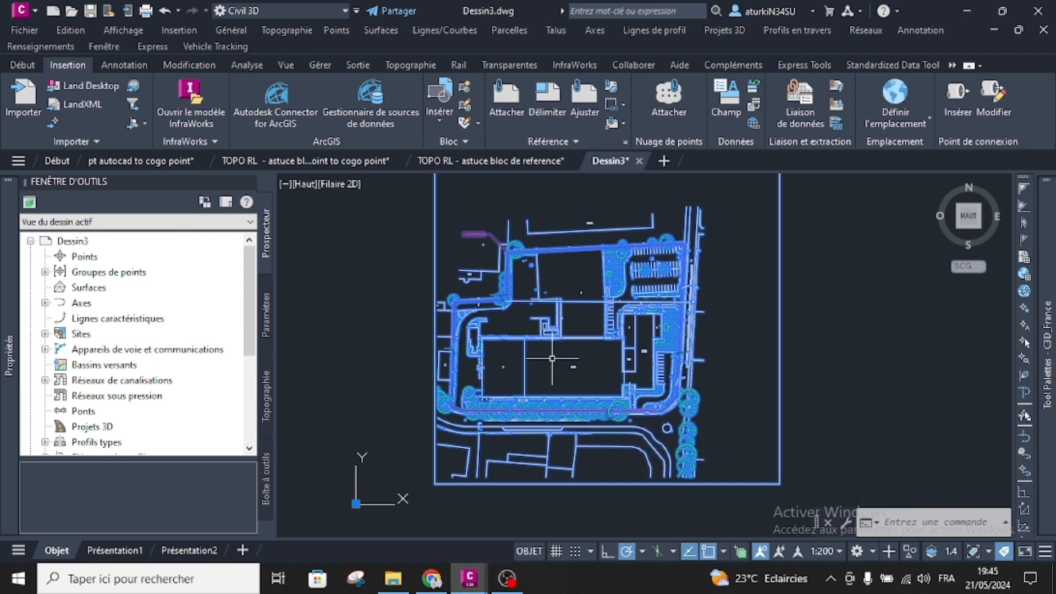
text(DECOMPOSER)
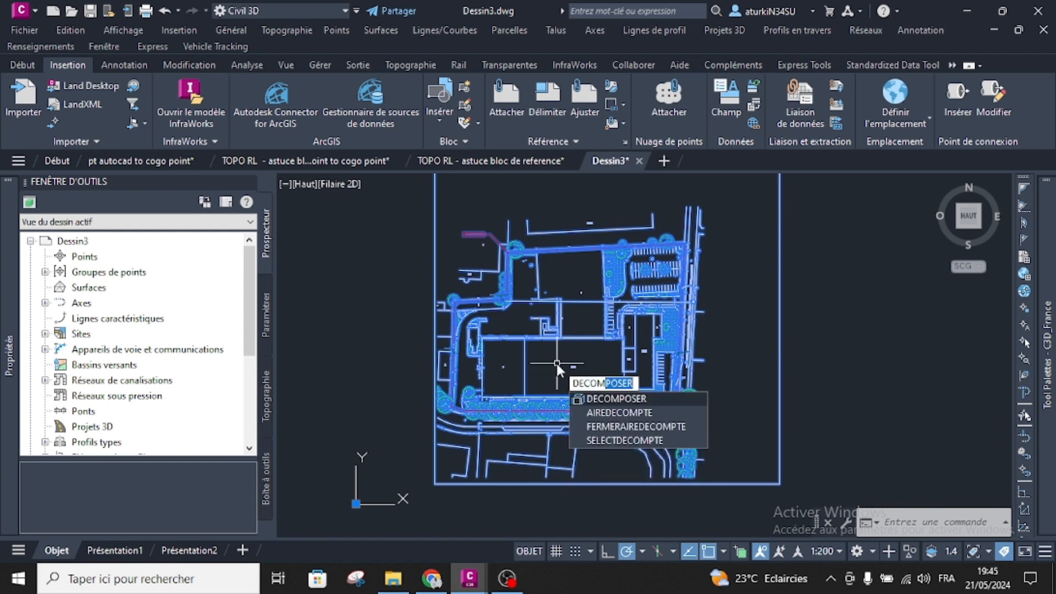
key(Return)
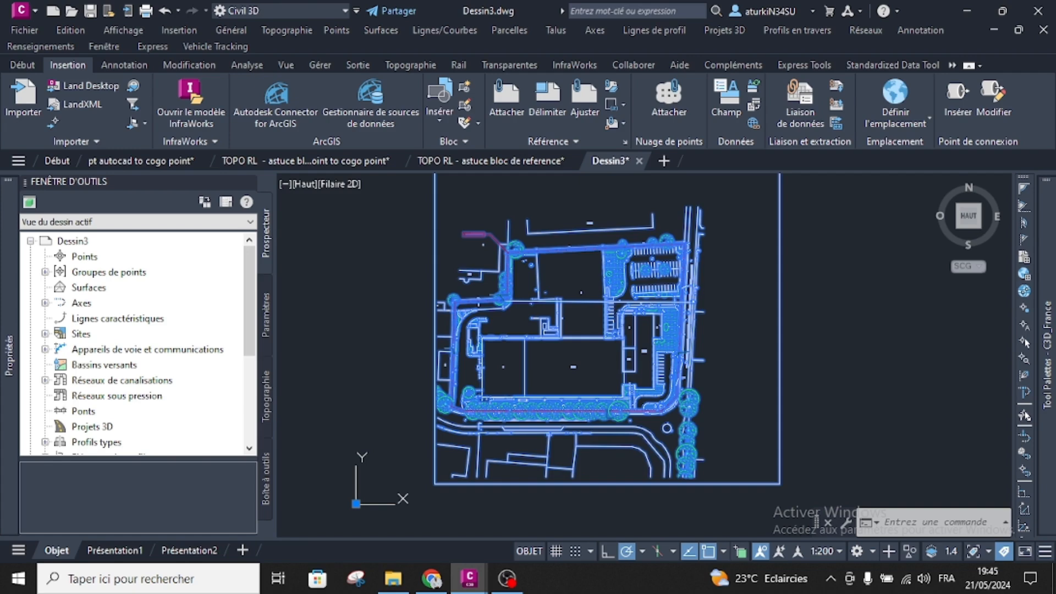
text(x)
key(Return)
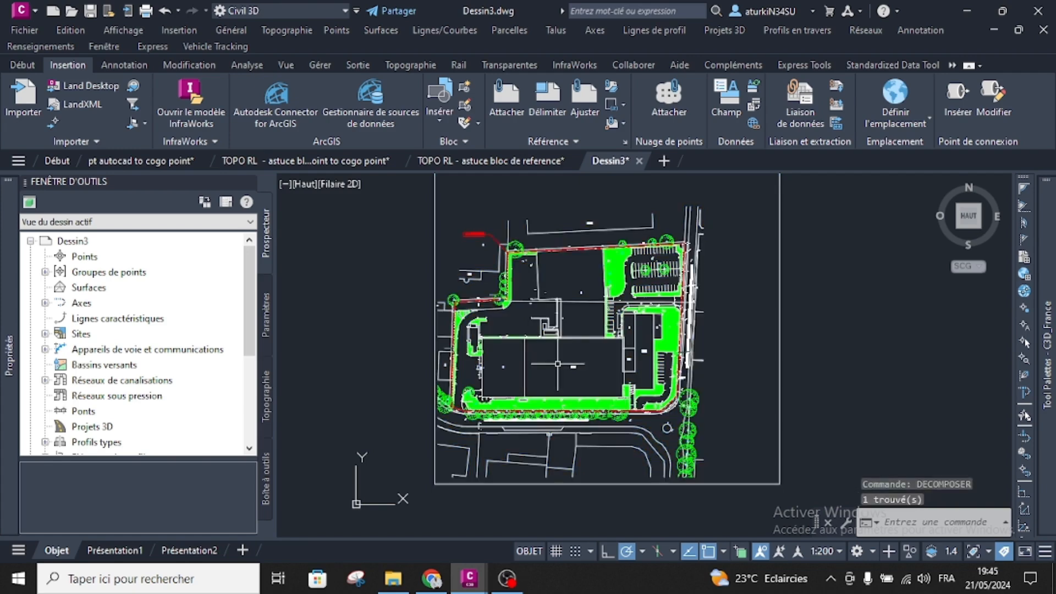
Examine the 46.00 spot elevation text and its nearby point marker in the exploded plan, and select the text.
scroll(593, 319, up, 6)
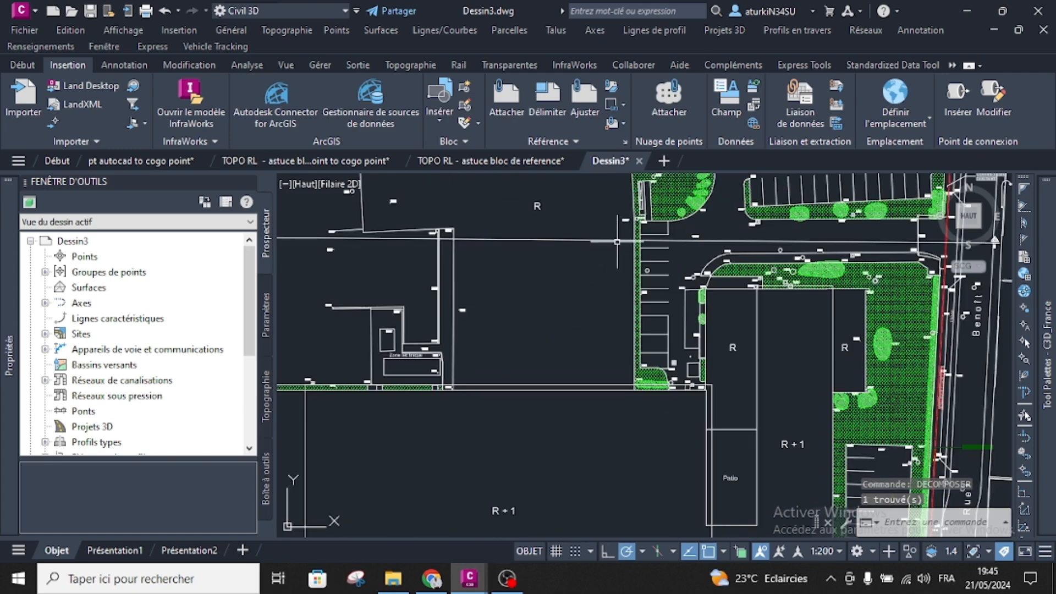
scroll(618, 242, up, 8)
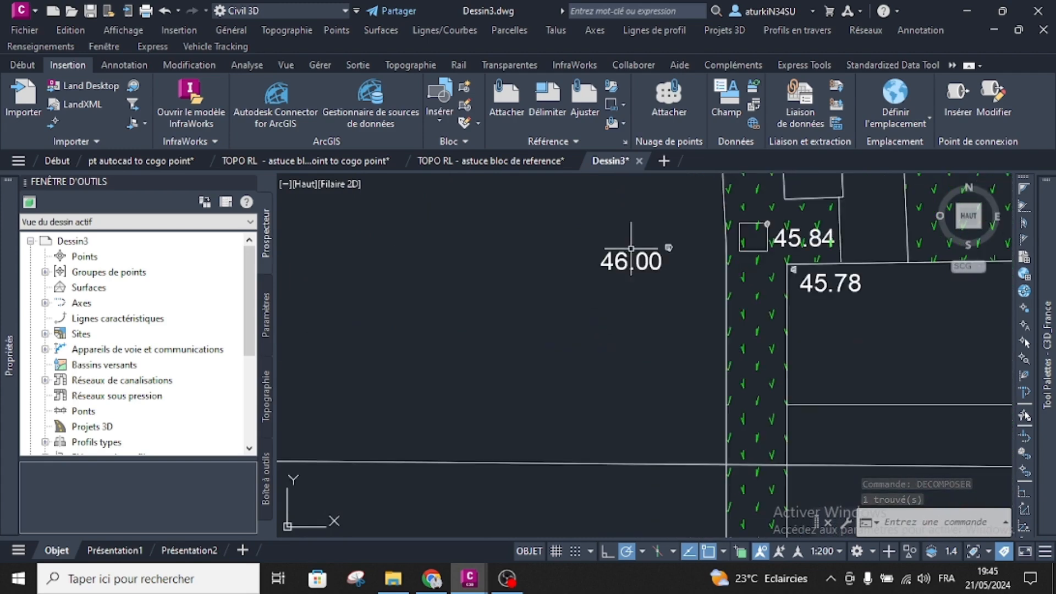
scroll(647, 254, up, 4)
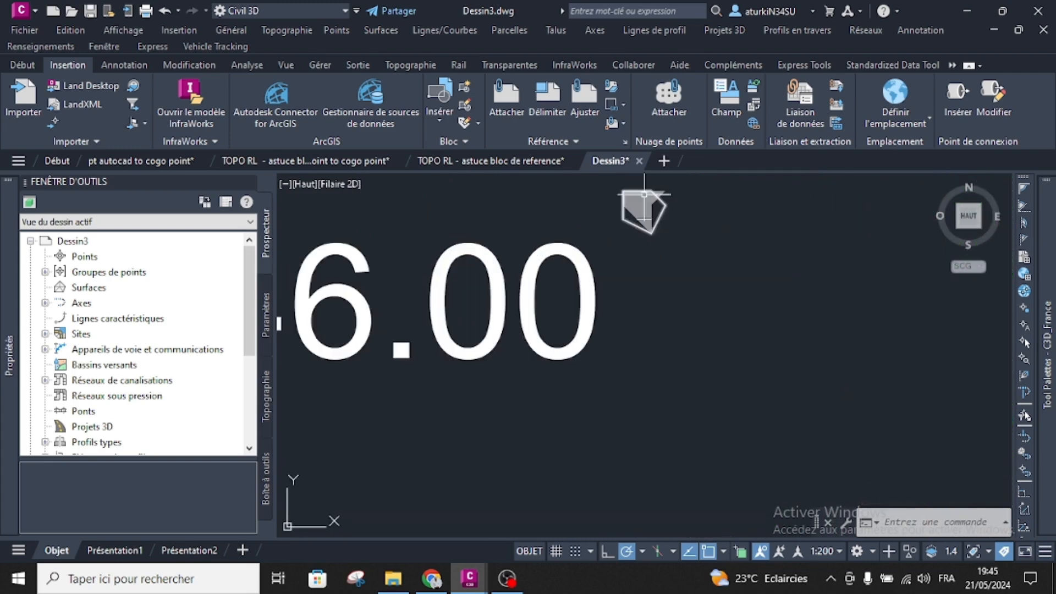
middle_drag(608, 203, 590, 275)
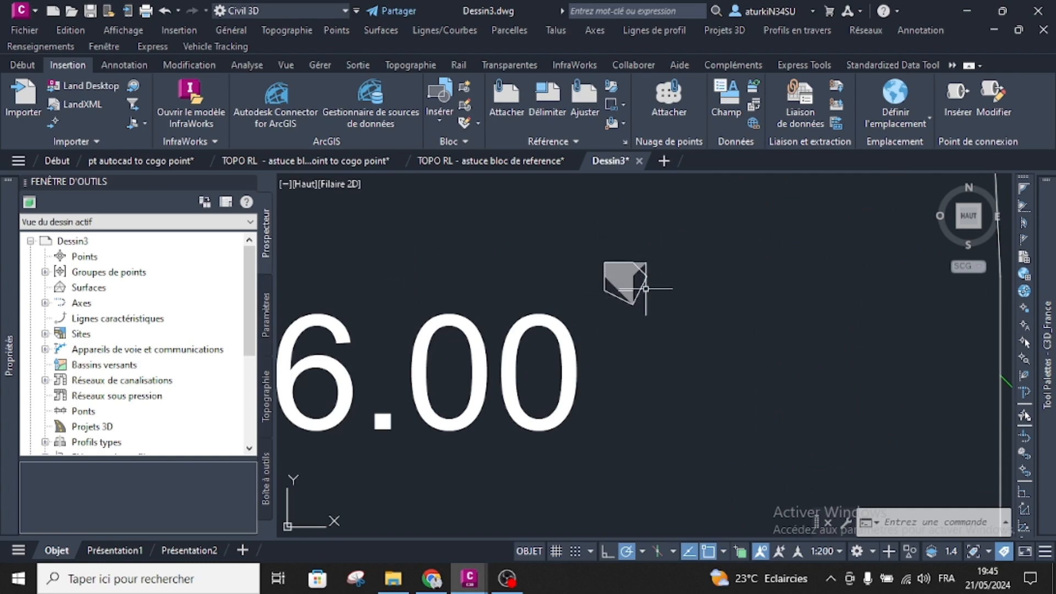
scroll(633, 280, down, 4)
scroll(635, 287, up, 4)
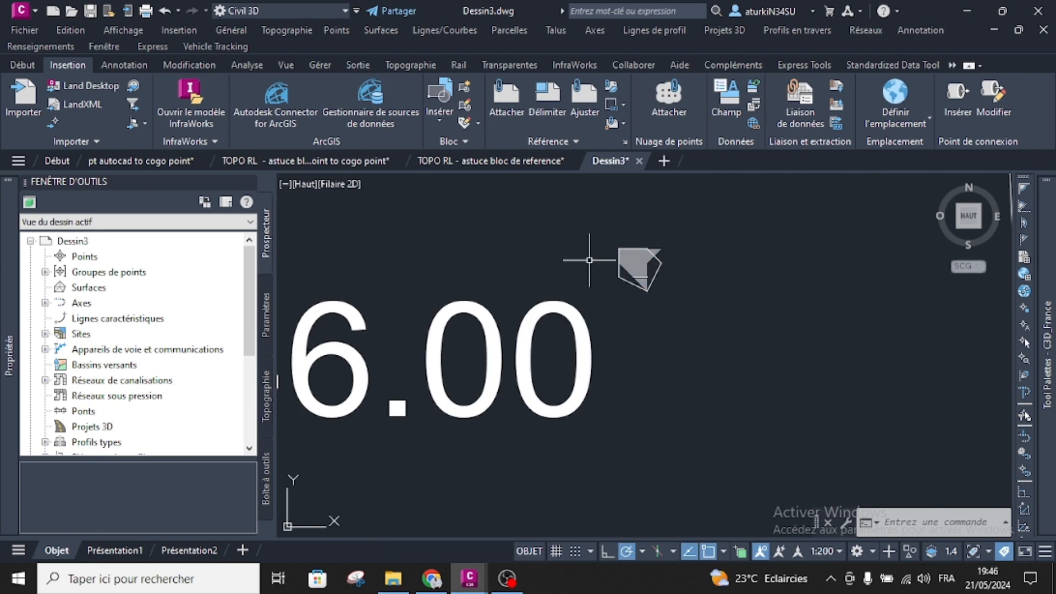
scroll(613, 270, down, 3)
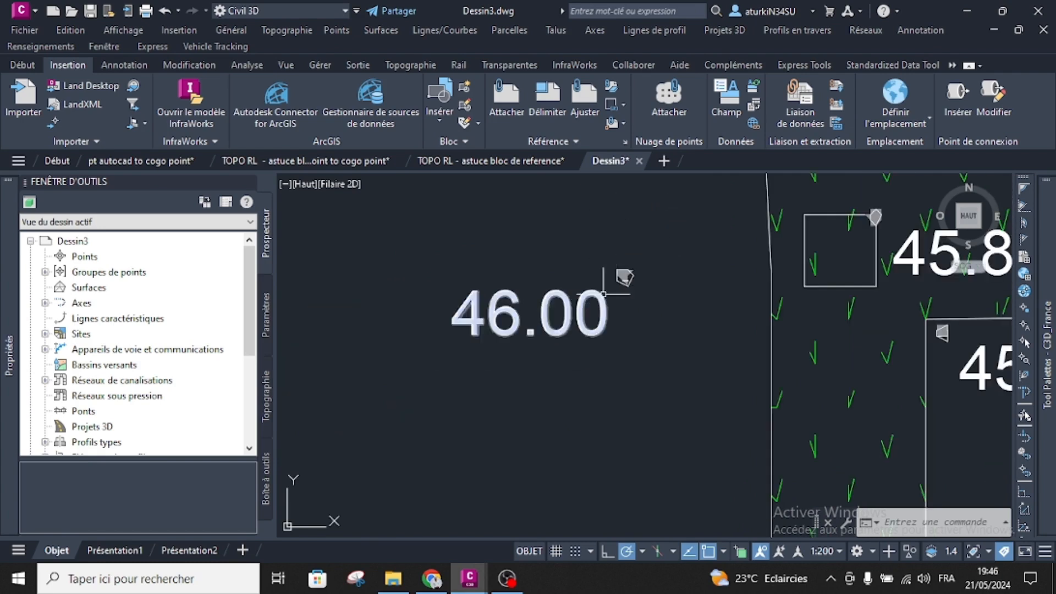
click(559, 293)
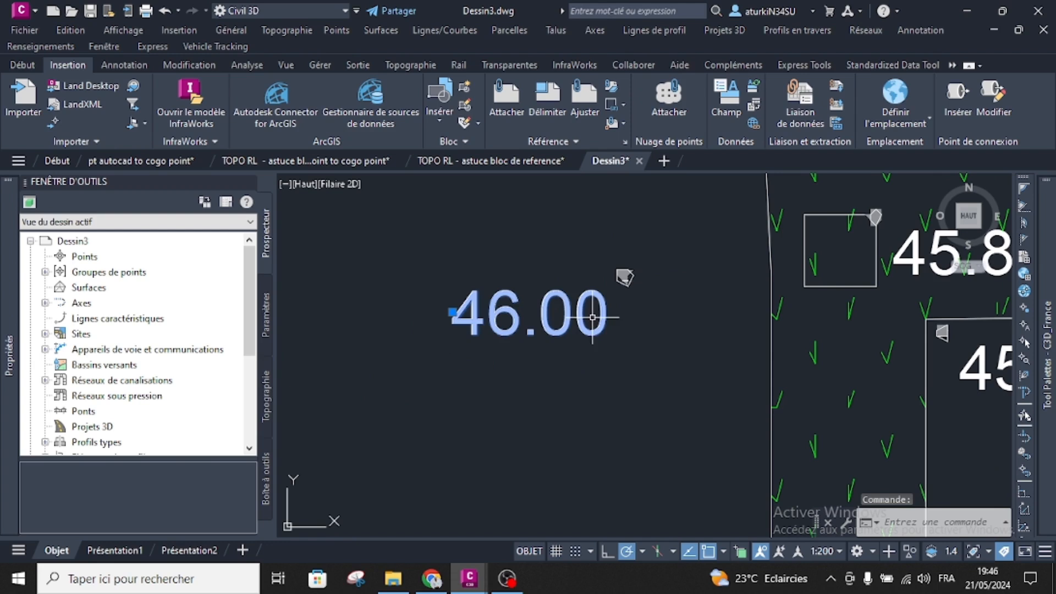
Check the properties of the selected 46.00 elevation text, including its layer and text settings.
mouse_move(8, 355)
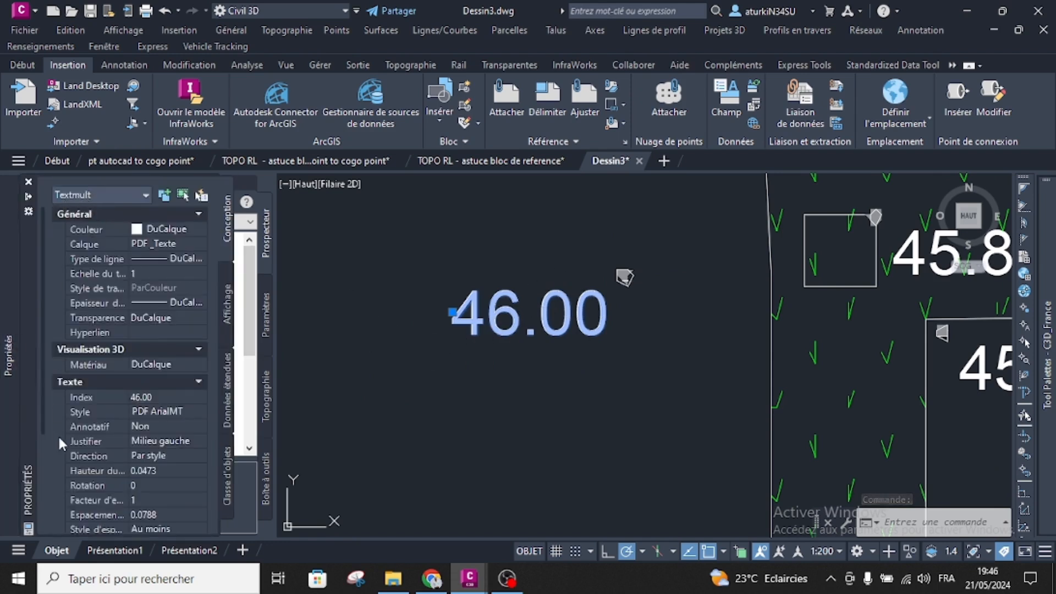
scroll(117, 408, down, 3)
scroll(122, 394, down, 2)
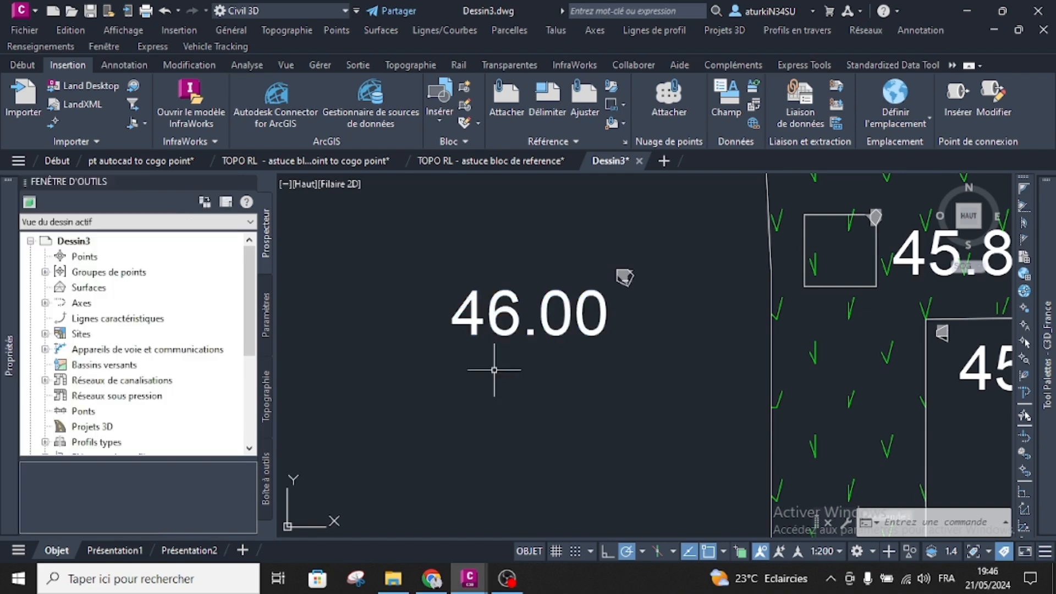
key(Escape)
Select every text similar to the 46.00 elevation text.
scroll(515, 349, down, 6)
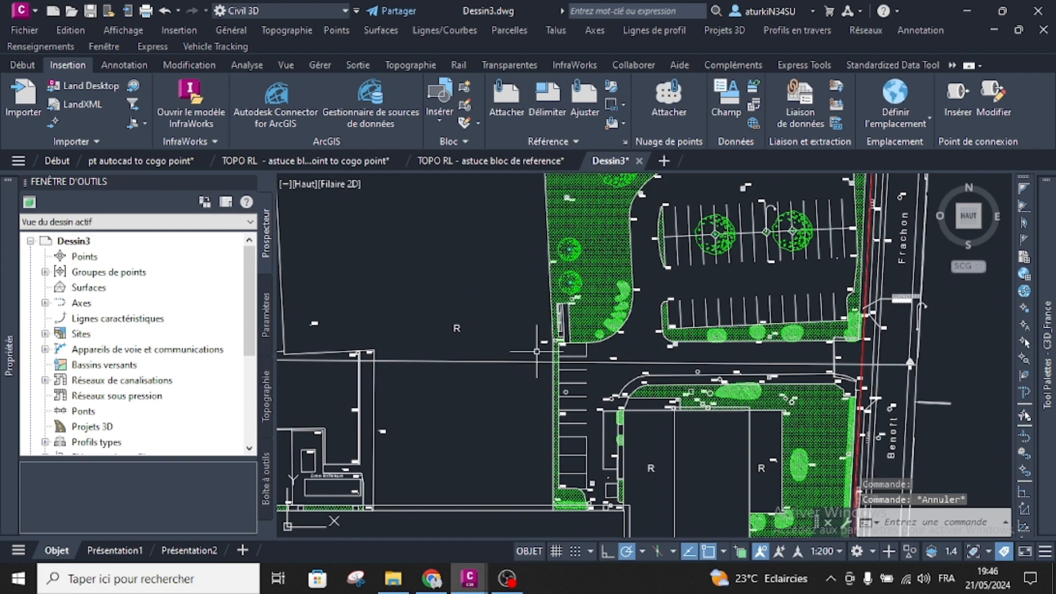
mouse_move(592, 338)
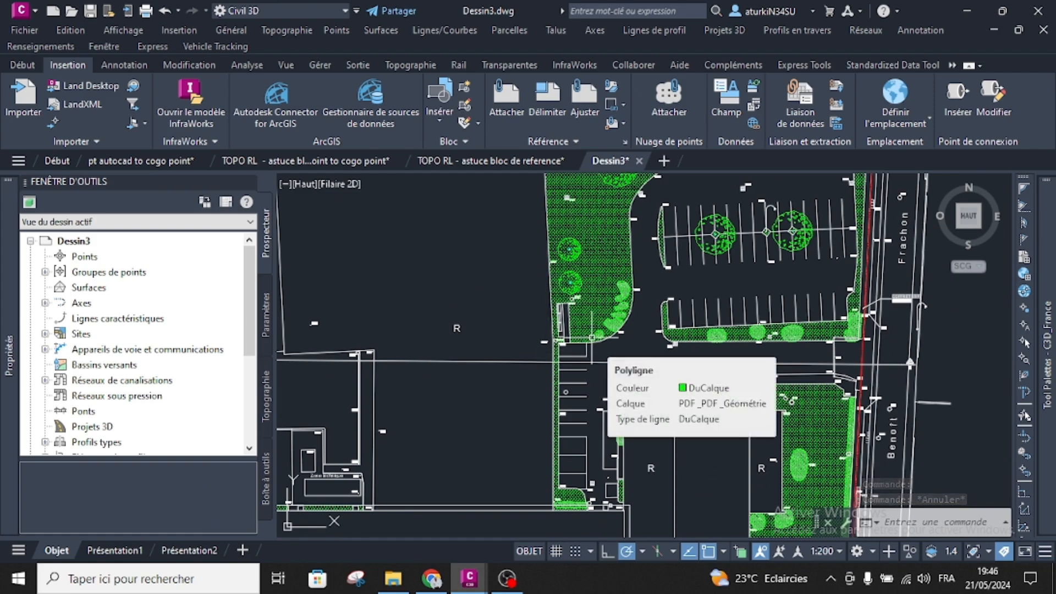
scroll(566, 307, up, 6)
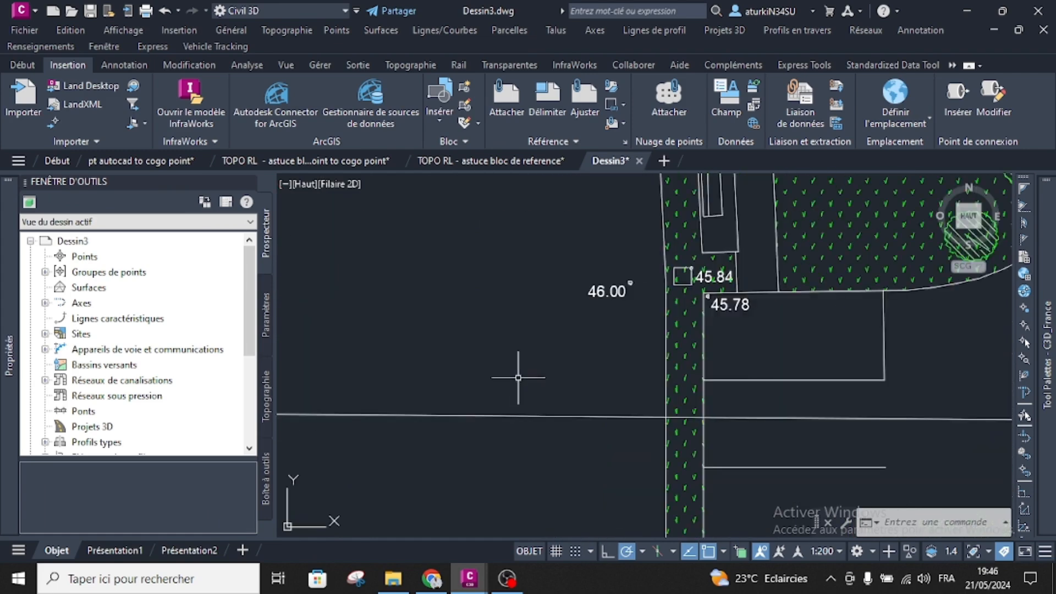
click(578, 283)
right_click(555, 263)
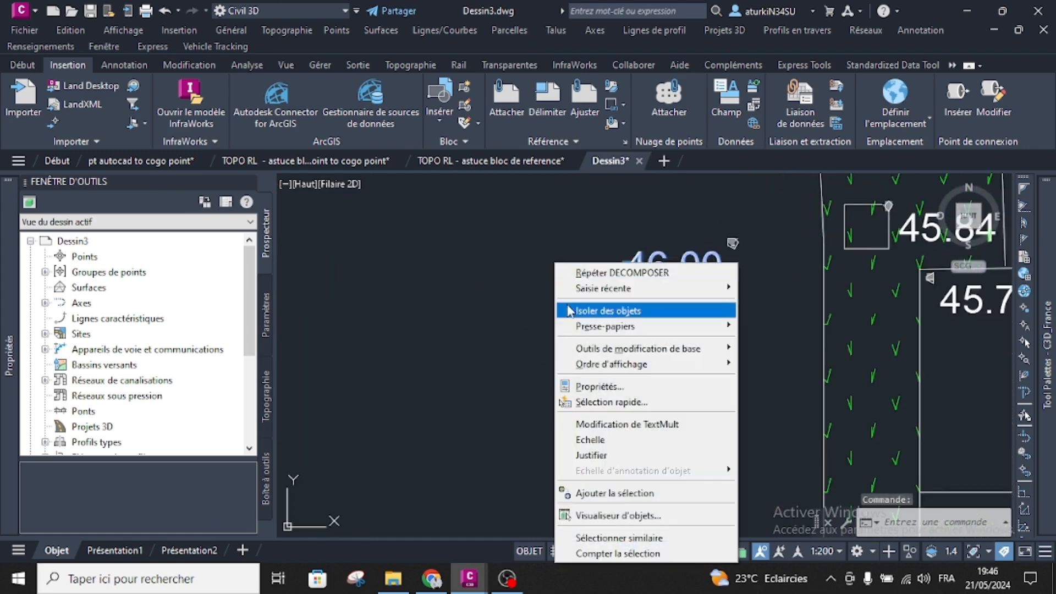
click(619, 537)
scroll(524, 342, down, 5)
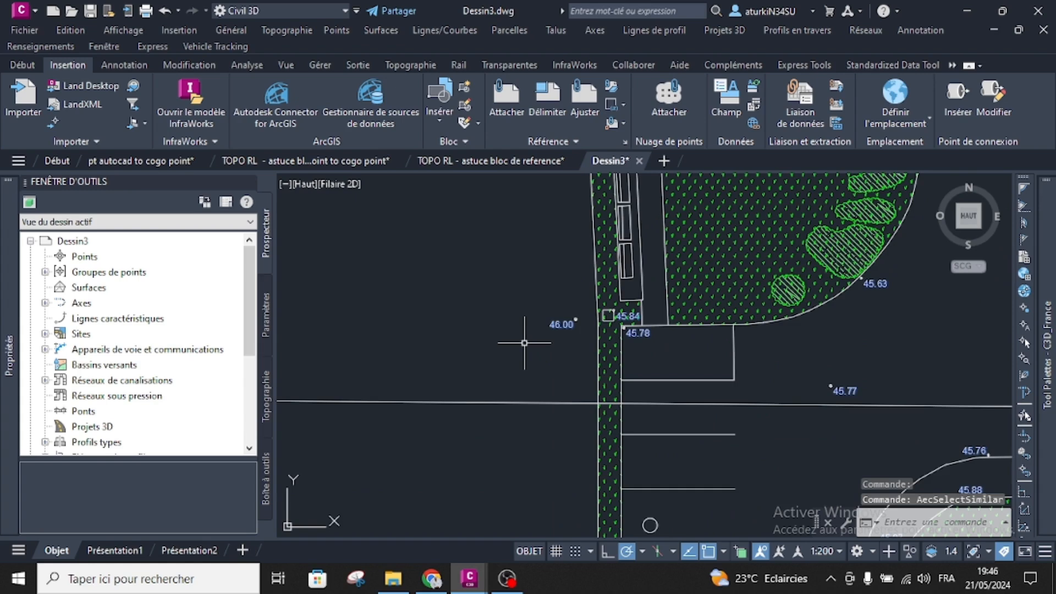
Isolate the selected texts so the rest of the plan geometry is hidden.
scroll(524, 342, down, 3)
middle_drag(498, 428, 523, 372)
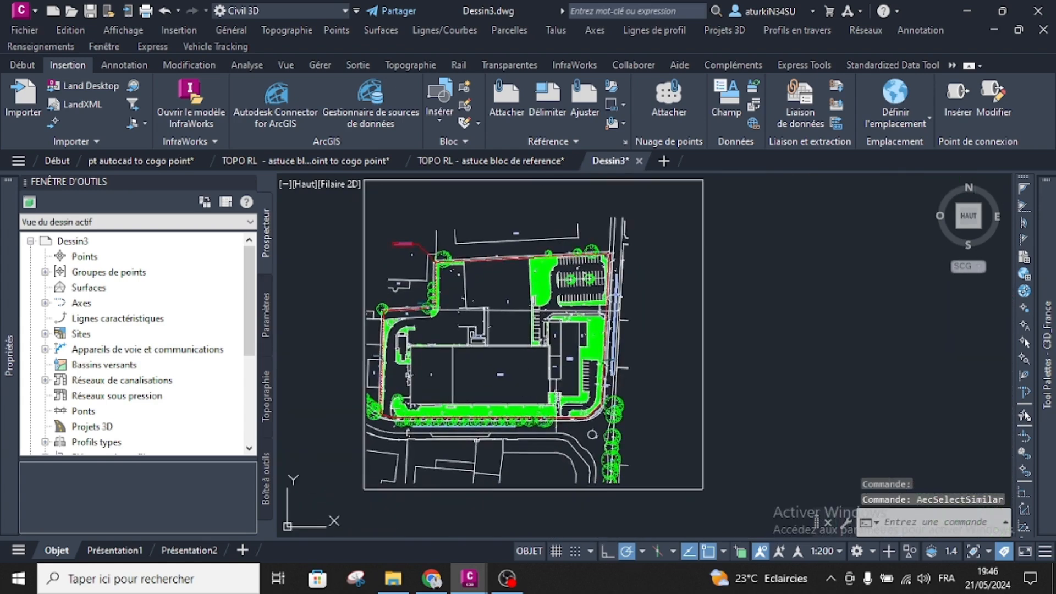
click(906, 549)
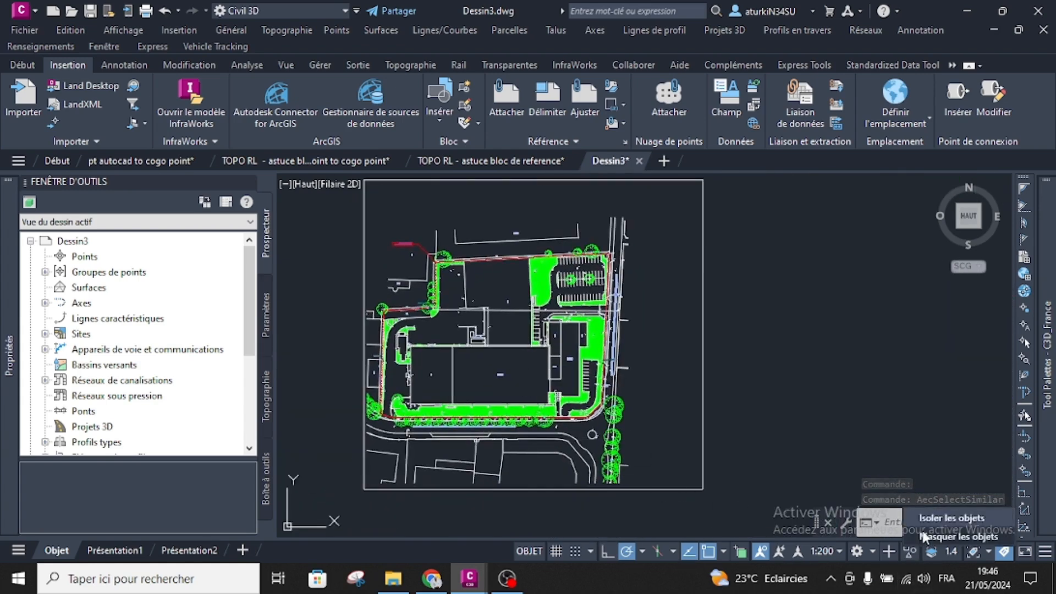
click(929, 517)
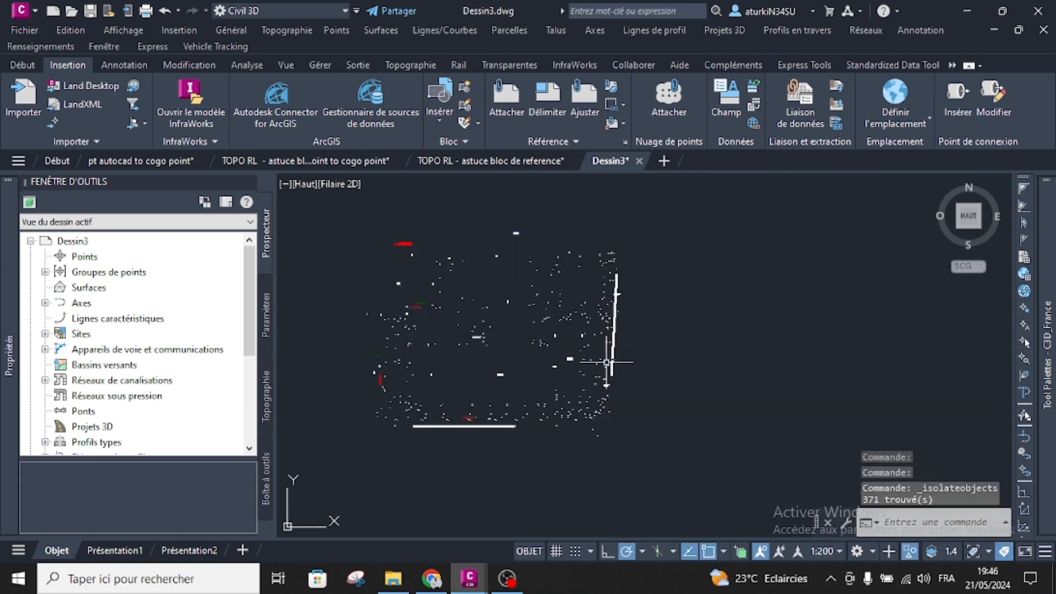
Select the street name and the LIMITE DE PROPRIETE label along the south side of the plan.
scroll(518, 411, up, 3)
scroll(642, 377, up, 5)
click(675, 340)
scroll(591, 364, down, 5)
scroll(641, 384, up, 4)
scroll(584, 377, up, 2)
click(414, 324)
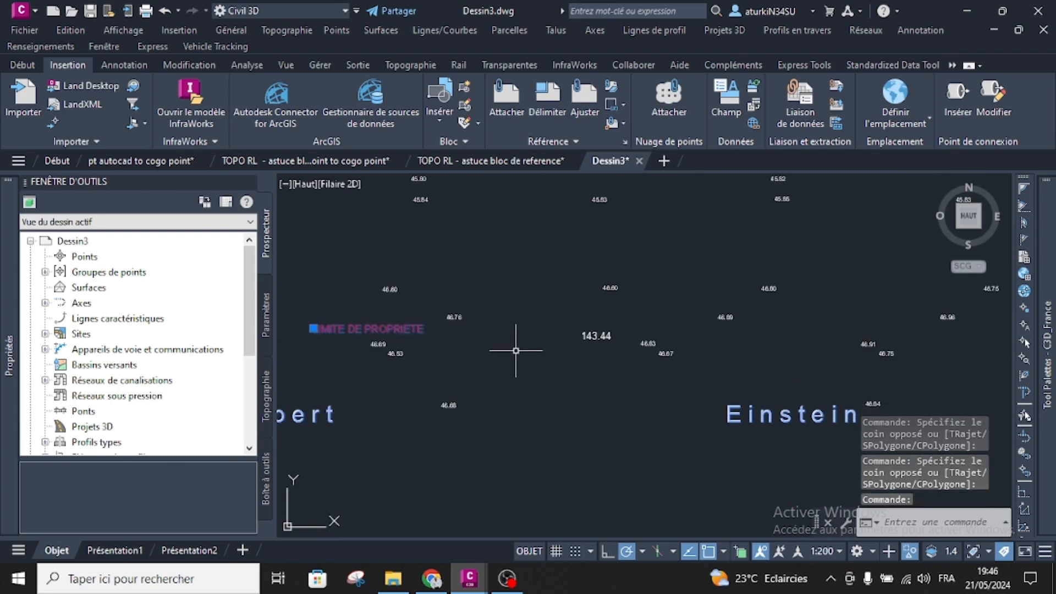
Add the Rue label and the other non-elevation texts at the plan's southeast corner to the selection.
scroll(667, 357, down, 3)
scroll(665, 355, up, 2)
click(665, 355)
scroll(619, 393, down, 3)
scroll(722, 294, up, 4)
click(771, 223)
click(750, 267)
click(743, 373)
click(708, 428)
scroll(708, 392, down, 2)
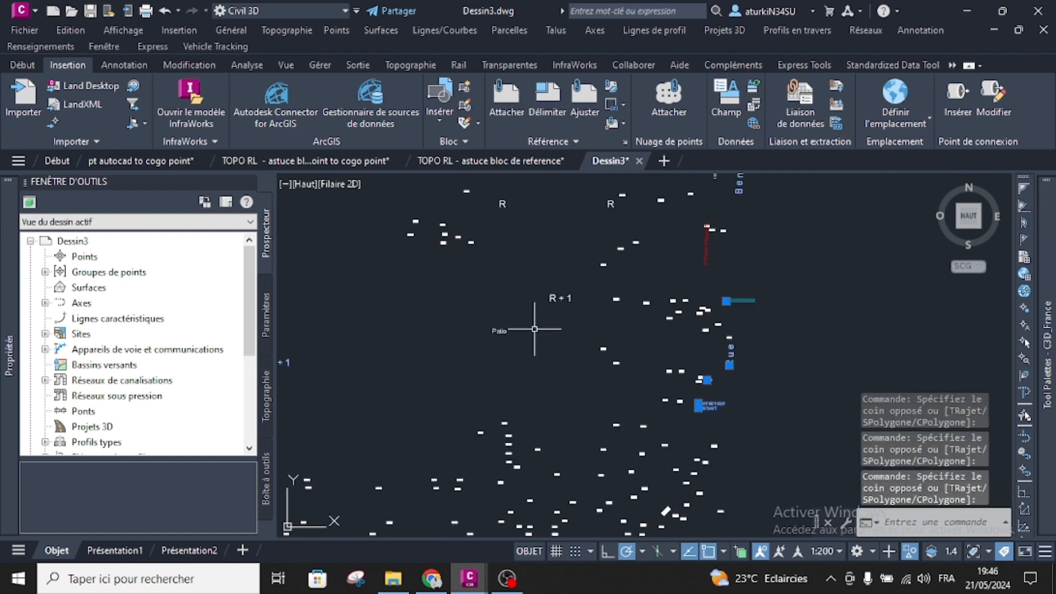
Add the R + 1, Patio and two R building labels in the eastern part of the plan to the selection.
click(557, 298)
click(556, 323)
click(489, 341)
middle_drag(541, 204, 582, 305)
scroll(639, 297, up, 4)
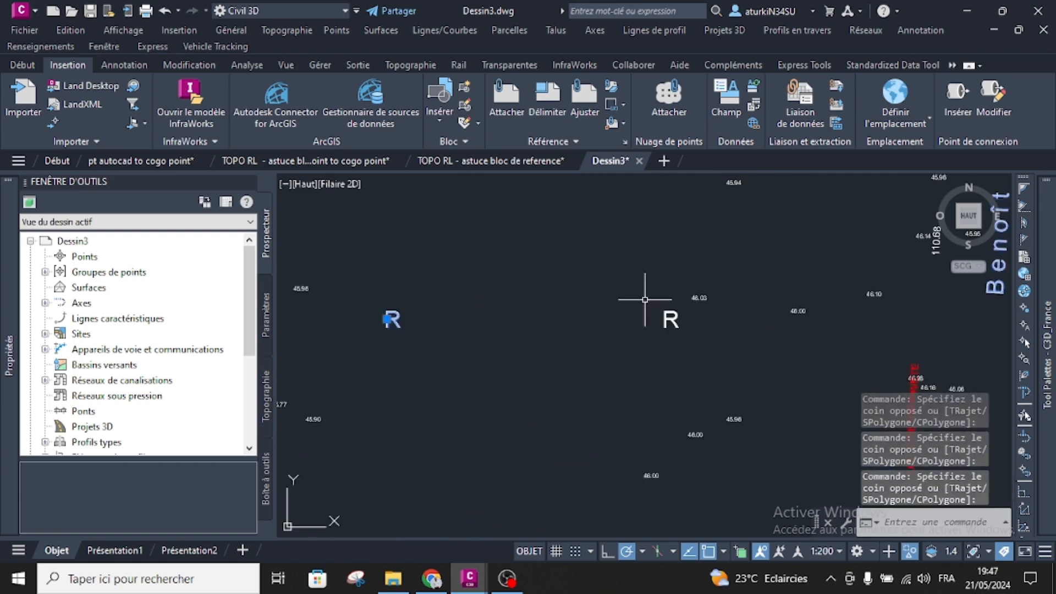
scroll(688, 378, down, 3)
scroll(712, 358, up, 5)
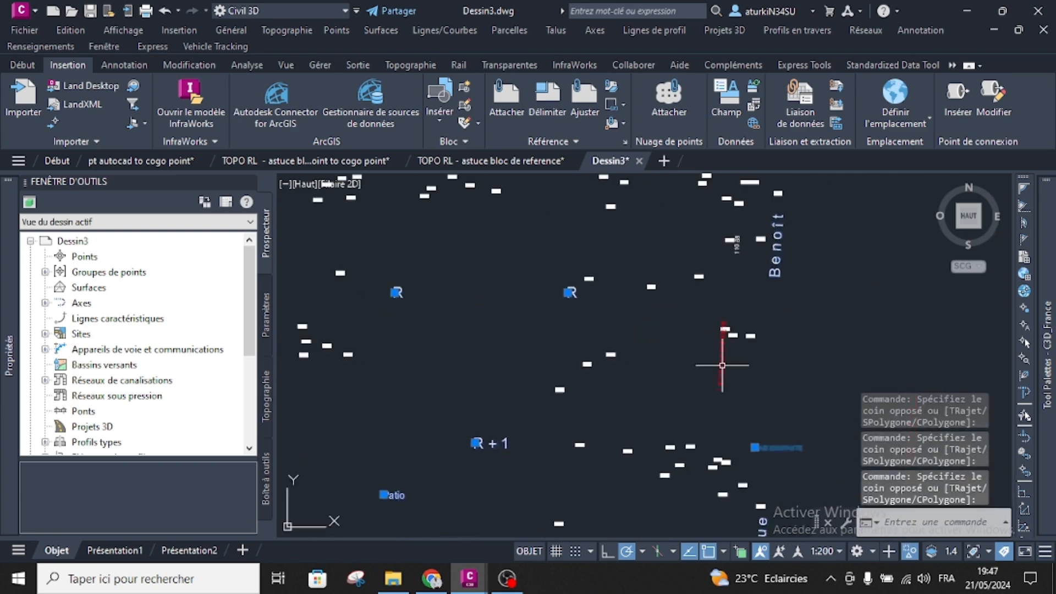
Add the LIMITE DE PROPRIETE, 110.68 and COFFRET EDF EXISTANT texts along the east boundary to the selection.
scroll(667, 330, down, 3)
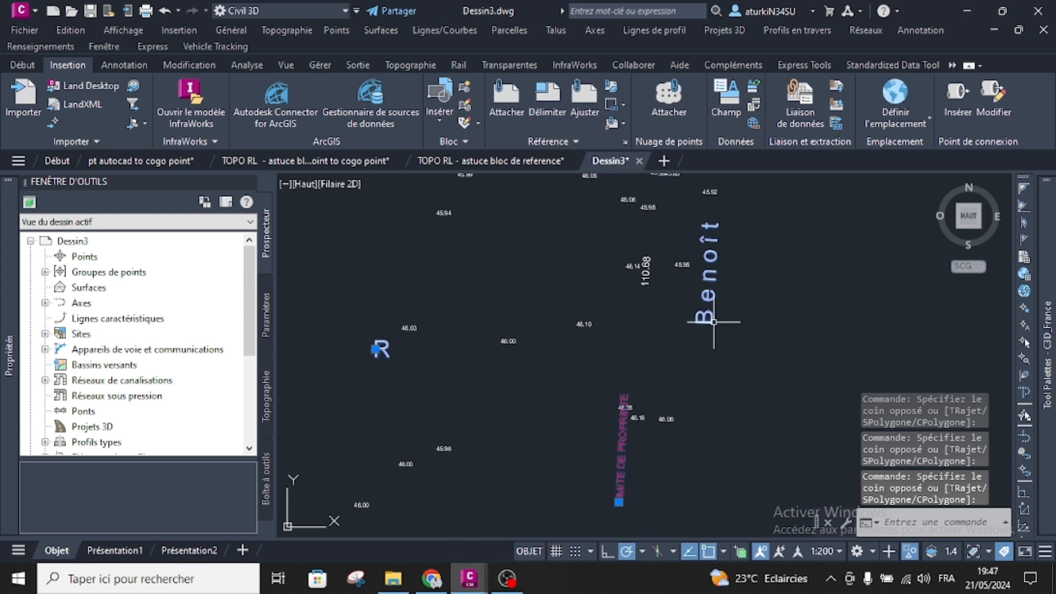
scroll(689, 300, up, 3)
click(654, 306)
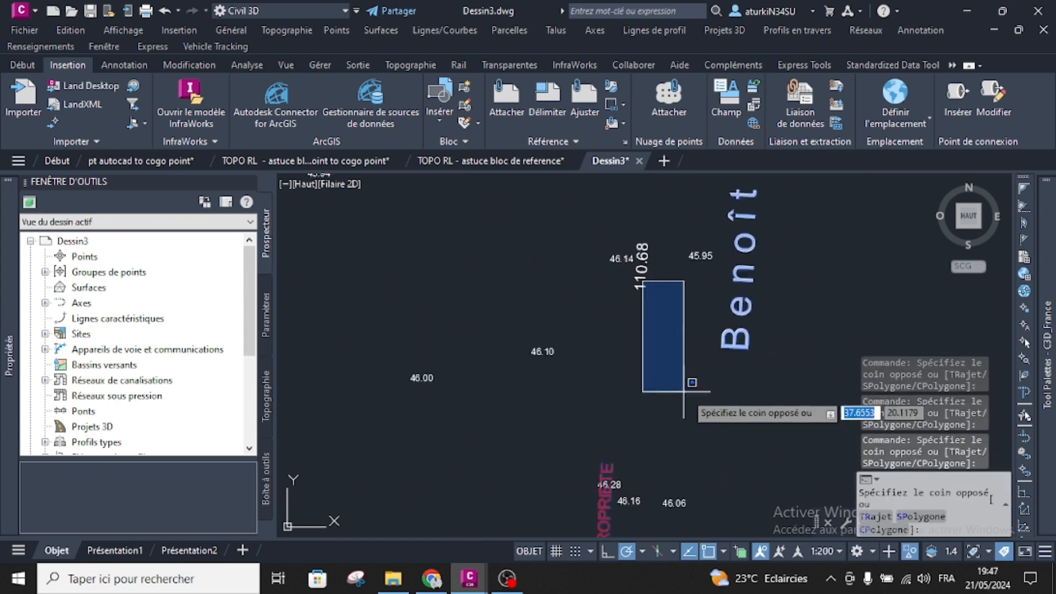
click(644, 290)
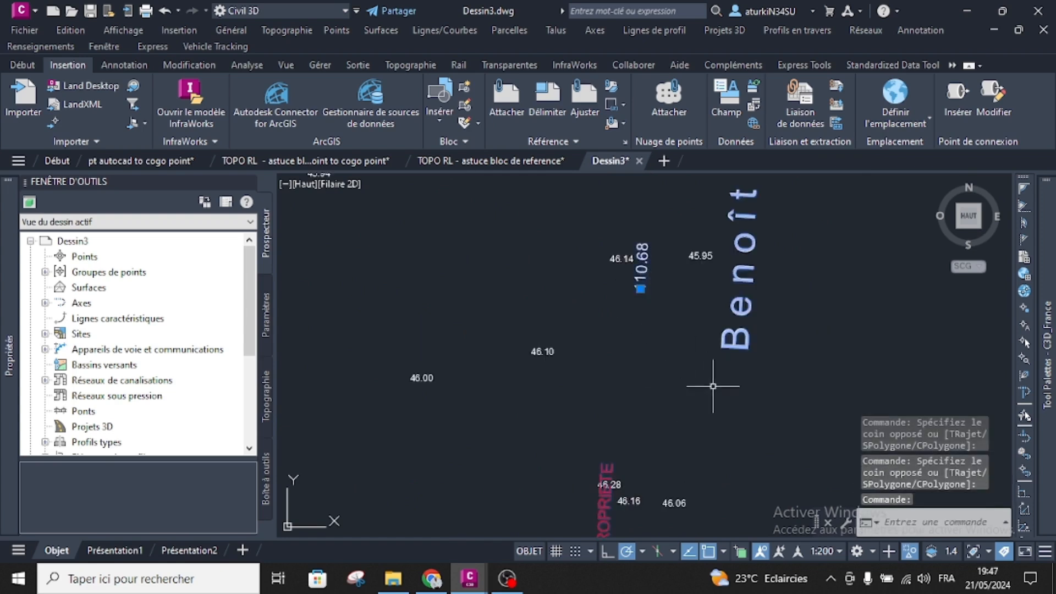
scroll(708, 378, down, 5)
scroll(748, 209, up, 6)
click(755, 200)
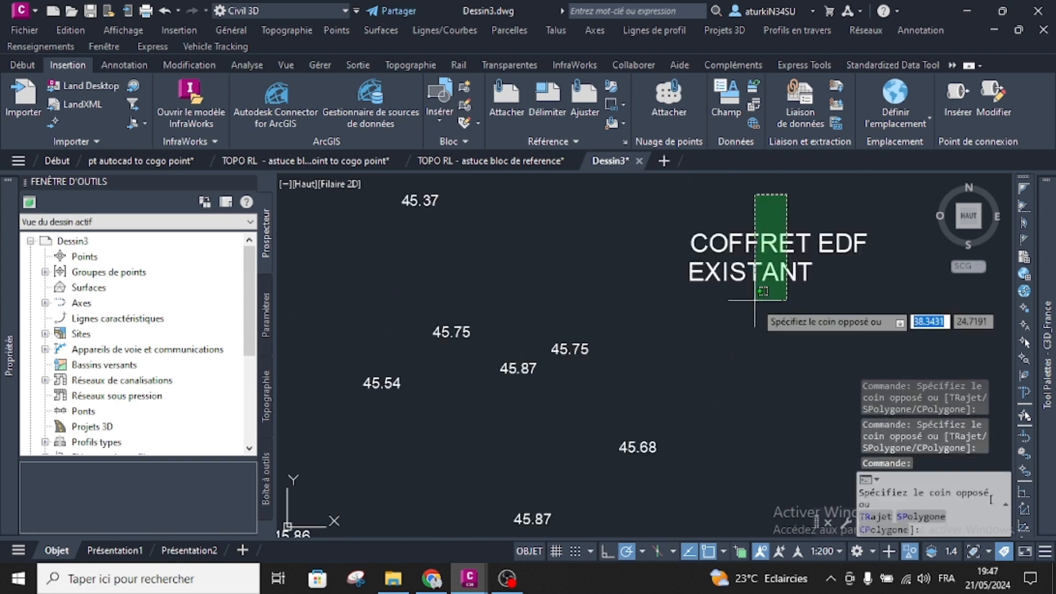
click(759, 300)
scroll(761, 330, down, 5)
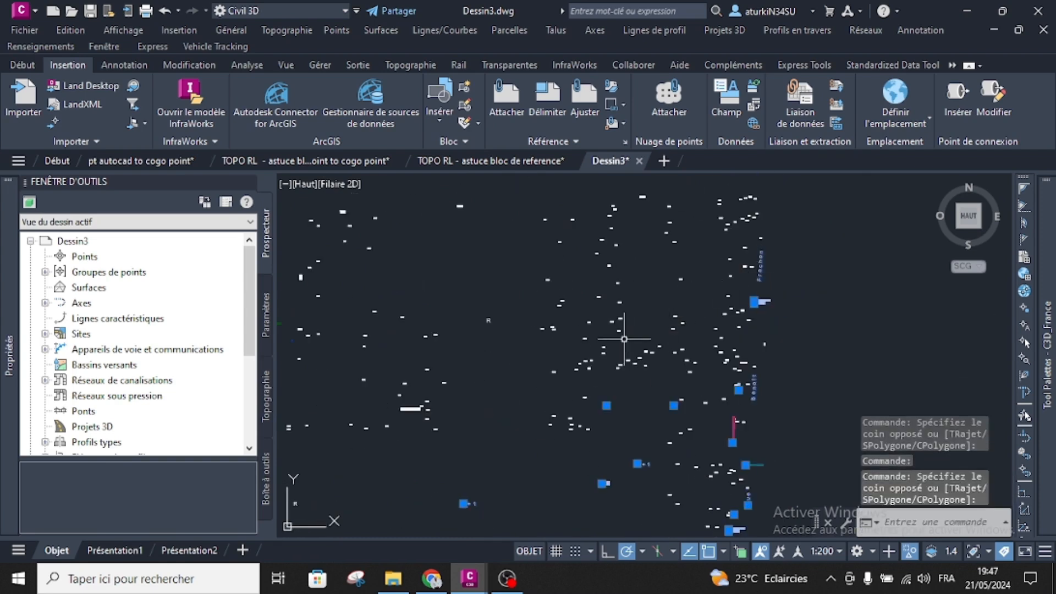
Add the building label north of the site to the selection.
scroll(625, 297, up, 5)
scroll(592, 300, down, 4)
scroll(634, 232, up, 4)
click(645, 202)
click(632, 256)
scroll(688, 263, down, 5)
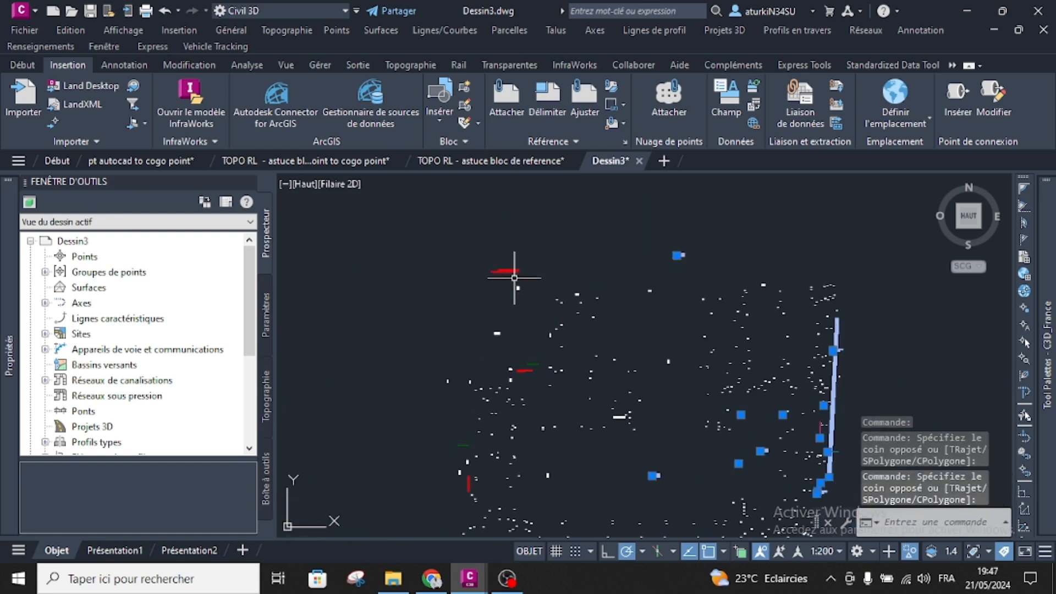
Add the red boundary label and the building labels at the plan's northwest corner to the selection.
scroll(514, 281, up, 5)
click(503, 255)
click(467, 311)
click(538, 300)
click(503, 337)
middle_drag(494, 446, 559, 335)
click(545, 301)
click(514, 340)
middle_drag(548, 396, 534, 327)
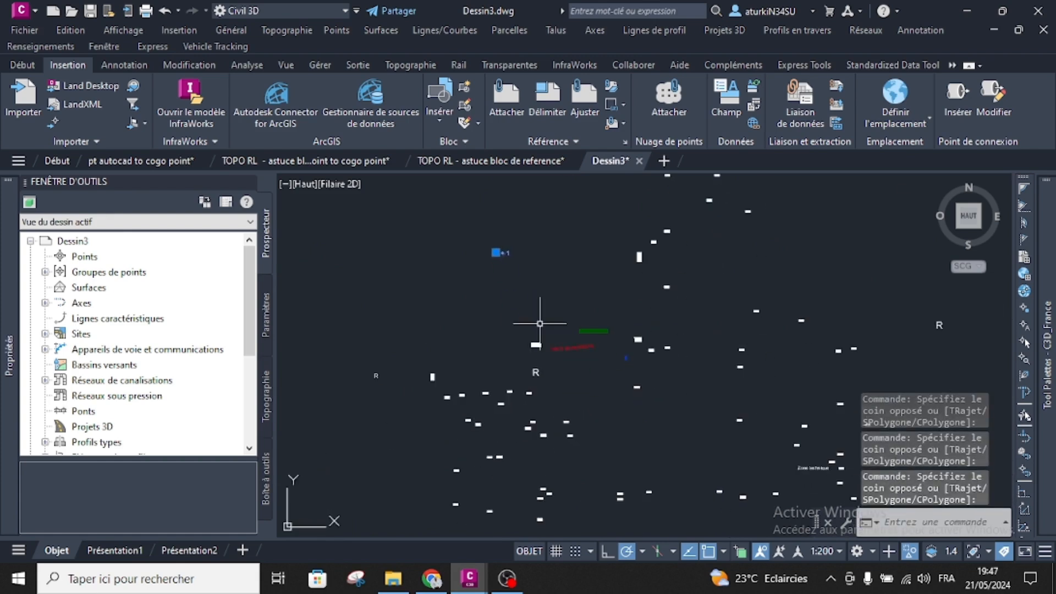
Add the HAIE EXISTANTE, LIMITE DE PROPRIETE, R and 3.10 texts on the northwest side to the selection.
scroll(545, 330, up, 4)
click(707, 301)
click(609, 385)
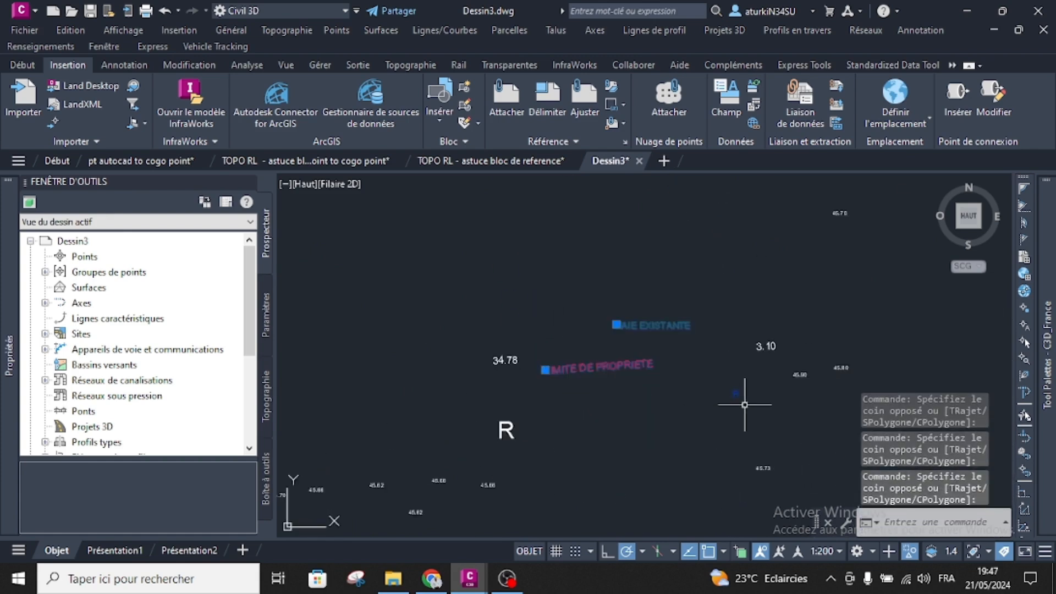
scroll(745, 404, up, 4)
scroll(660, 416, down, 4)
click(560, 399)
click(480, 431)
click(745, 309)
click(723, 352)
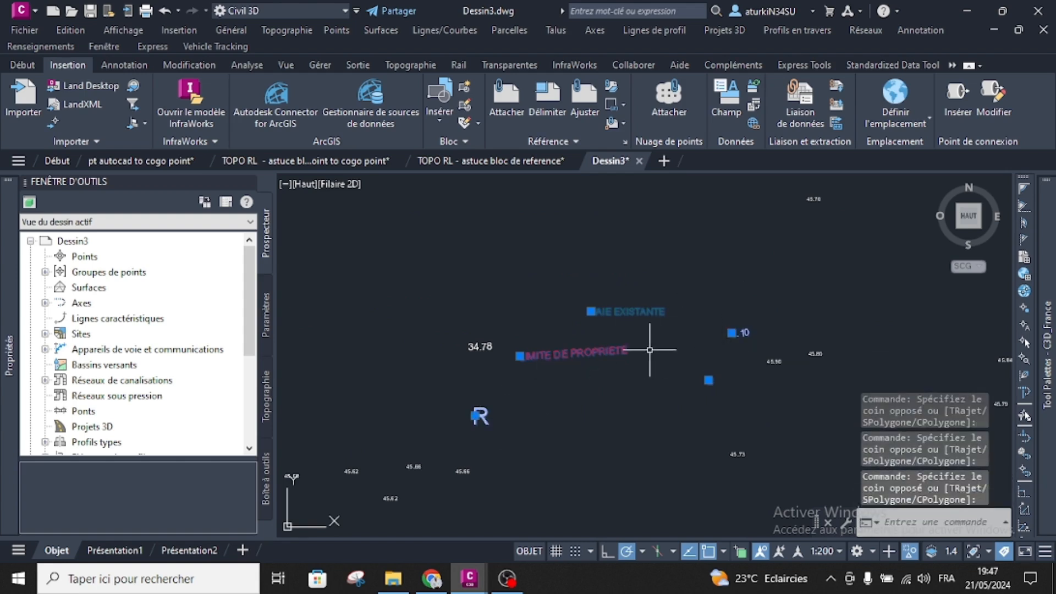
Add the R, 6.50 and HAIE EXISTANTE texts on the plan's west side to the selection.
scroll(643, 350, down, 4)
middle_drag(647, 425, 623, 337)
scroll(396, 294, up, 6)
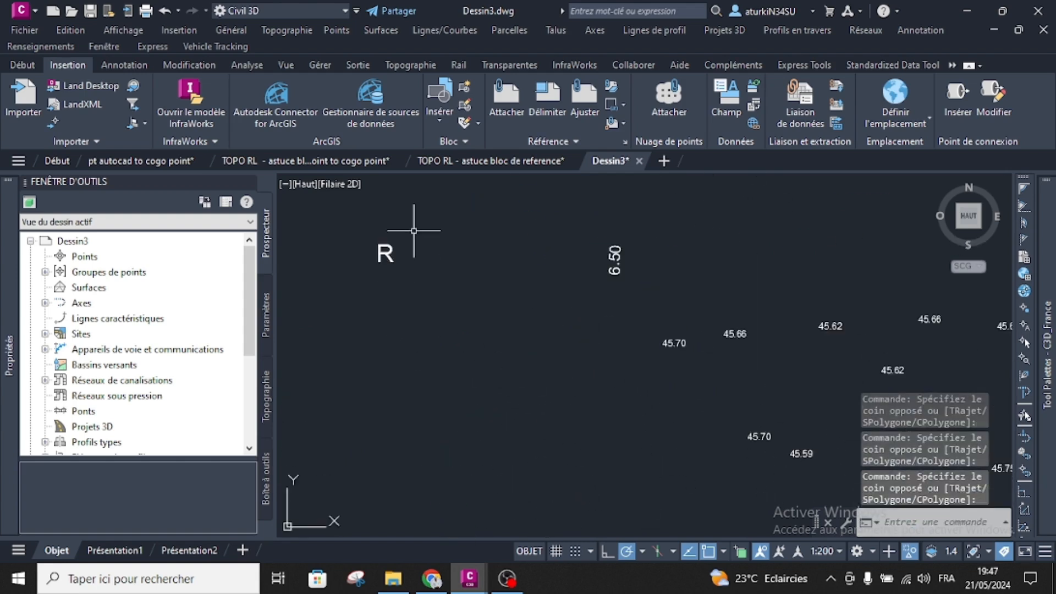
scroll(545, 261, down, 5)
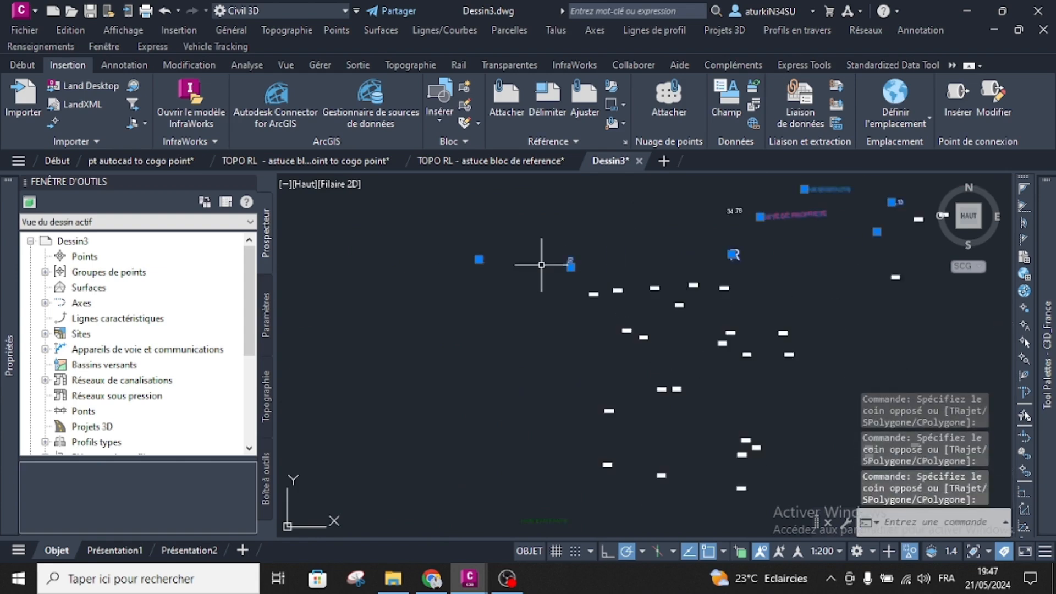
scroll(546, 417, up, 2)
click(546, 417)
click(484, 354)
Add the R, 69.50 and LIMITE DE PROPRIETE texts on the southwest side to the selection.
scroll(496, 379, down, 6)
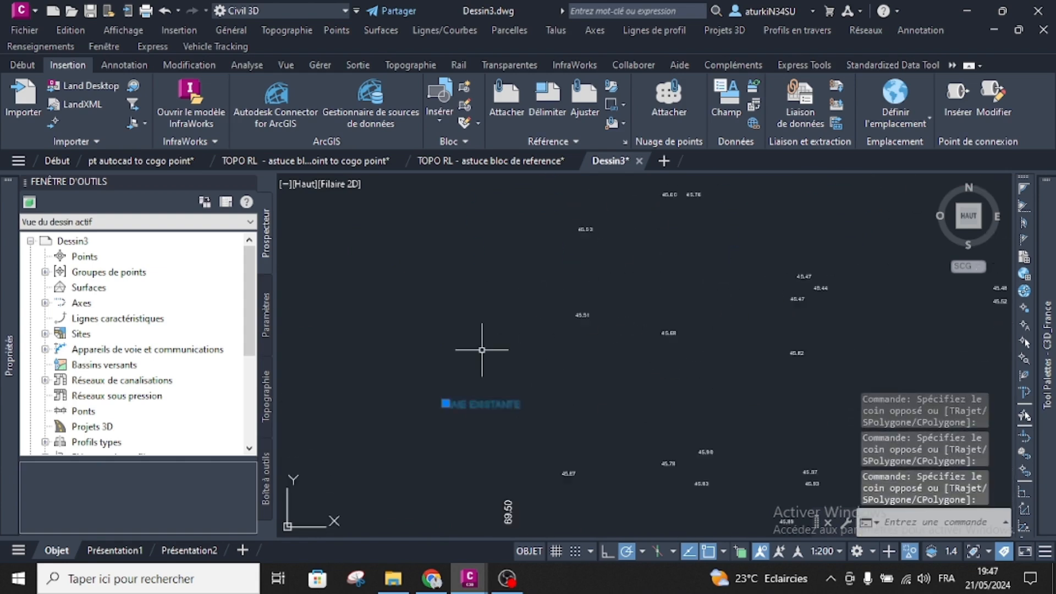
scroll(511, 341, up, 4)
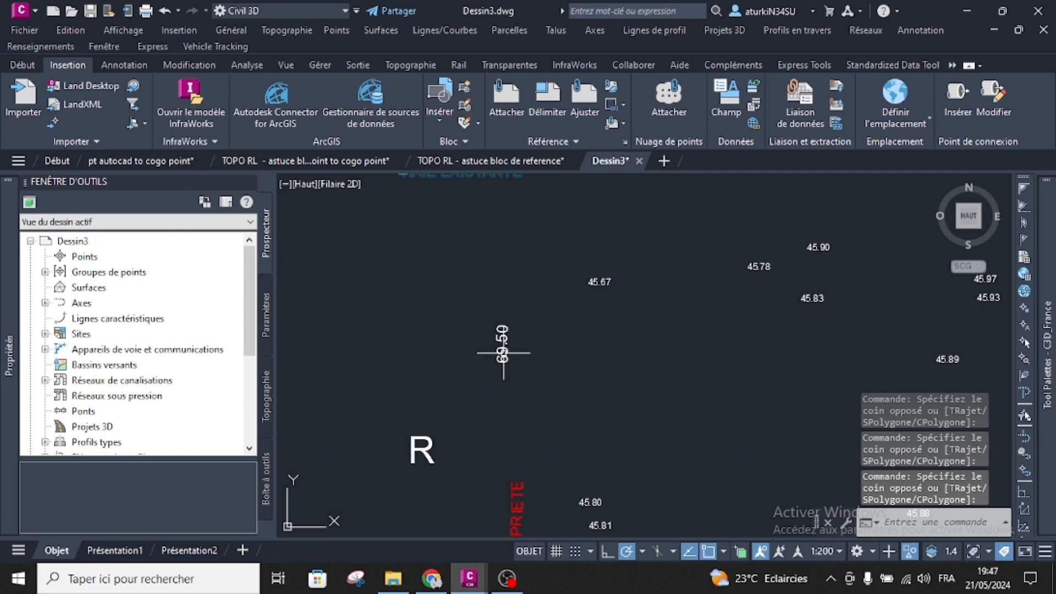
click(422, 448)
click(502, 353)
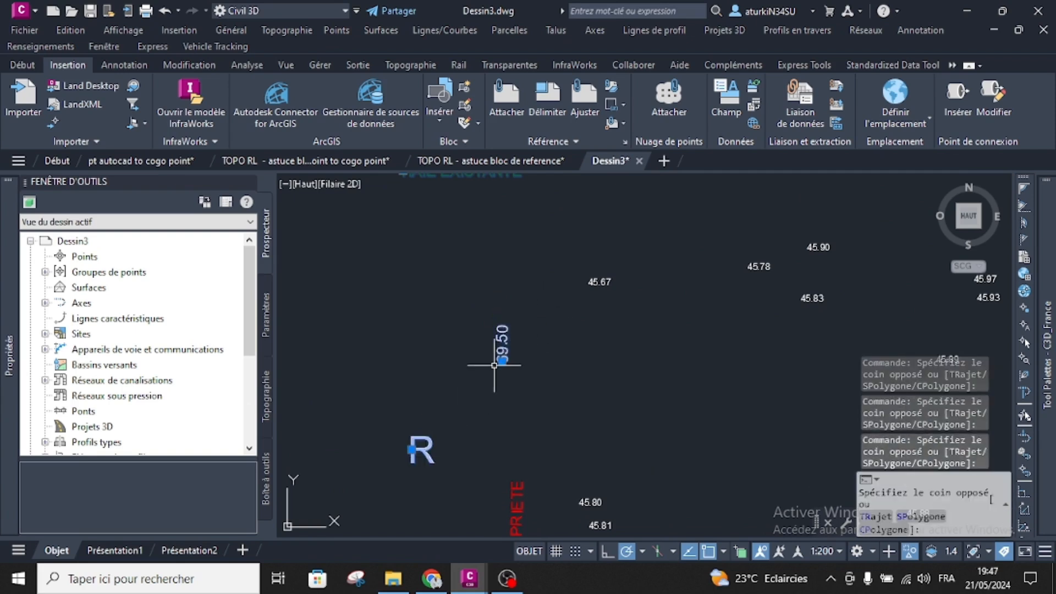
scroll(461, 389, down, 3)
scroll(462, 385, up, 3)
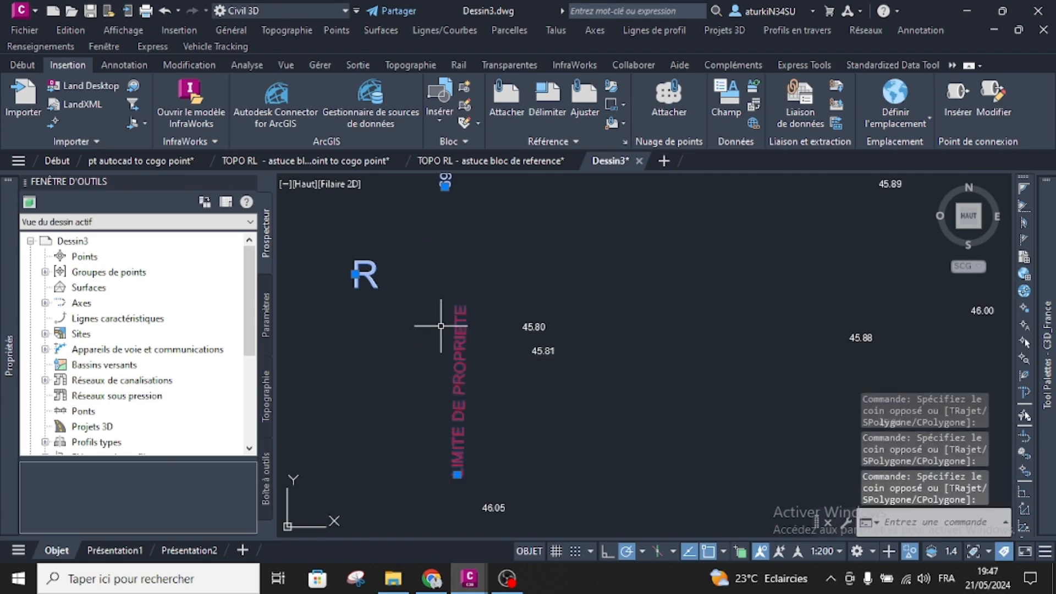
Add the interior R building label and the Zone technique text to the selection.
scroll(441, 329, down, 5)
scroll(605, 334, up, 5)
click(613, 283)
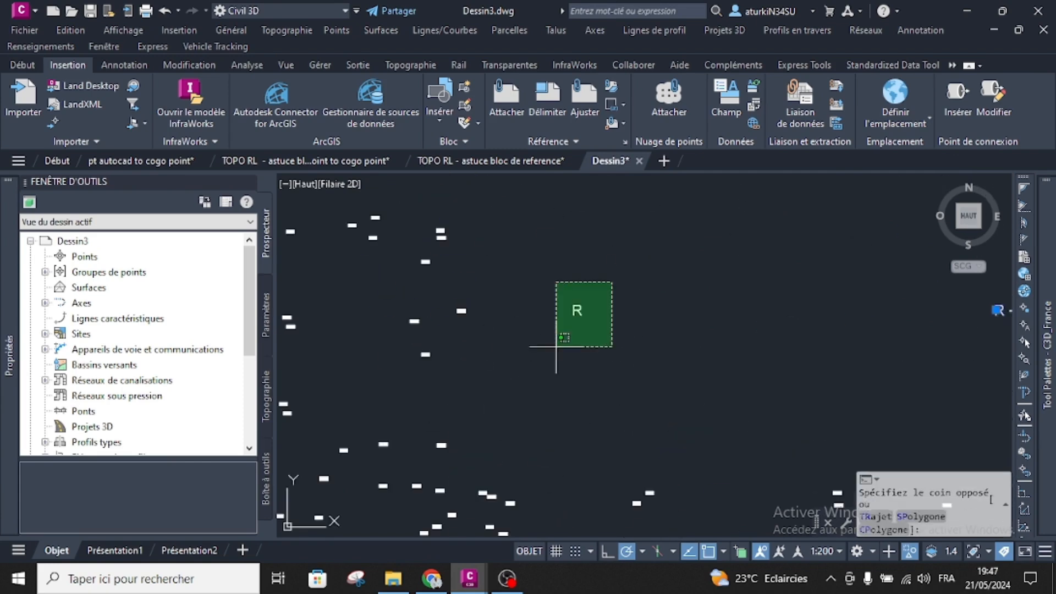
click(564, 333)
scroll(557, 375, down, 5)
scroll(555, 308, up, 4)
scroll(551, 303, down, 4)
scroll(611, 331, up, 5)
click(686, 243)
click(665, 299)
scroll(665, 300, down, 5)
scroll(607, 351, down, 3)
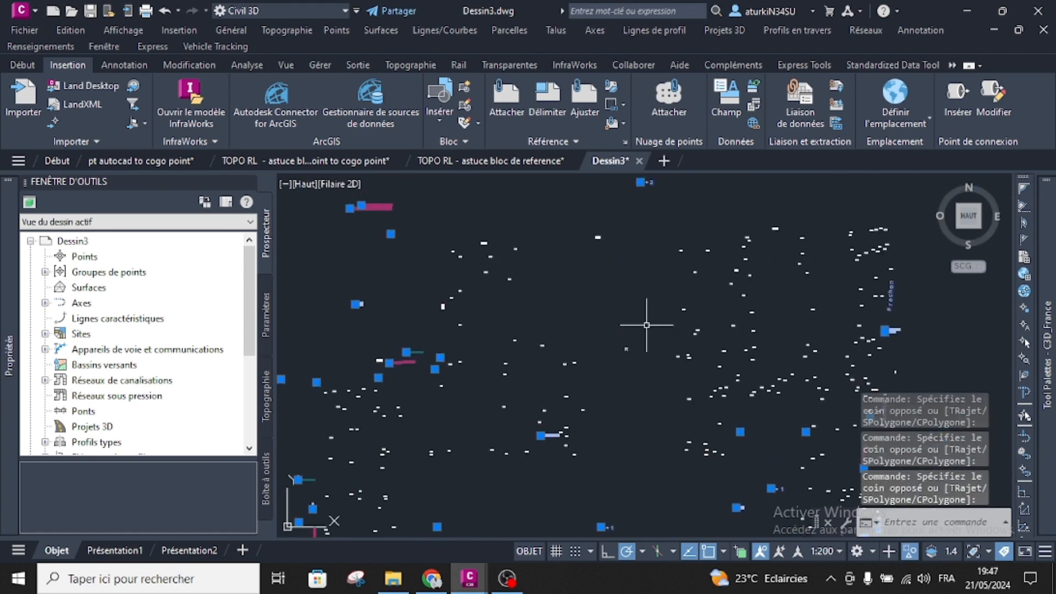
Add the isolated R label in the north-central part of the plan to the selection.
scroll(637, 335, up, 5)
click(581, 402)
click(697, 352)
scroll(698, 351, up, 2)
scroll(699, 352, down, 4)
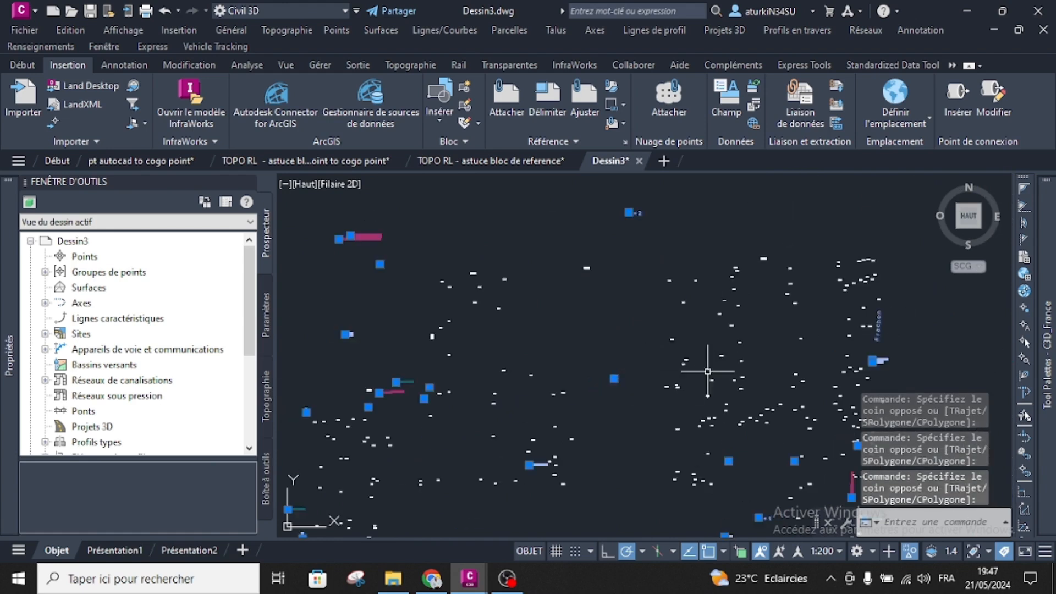
Check the east side for leftover non-elevation texts and add the small text beside the street to the selection.
scroll(719, 325, up, 3)
scroll(719, 325, up, 3)
scroll(719, 326, down, 3)
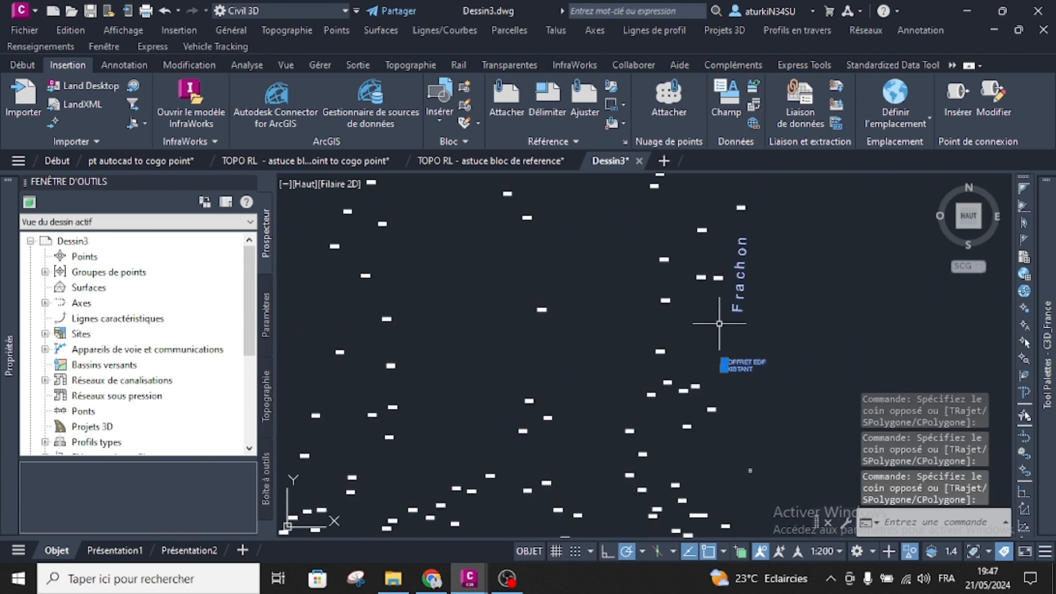
scroll(748, 460, up, 4)
scroll(740, 355, up, 2)
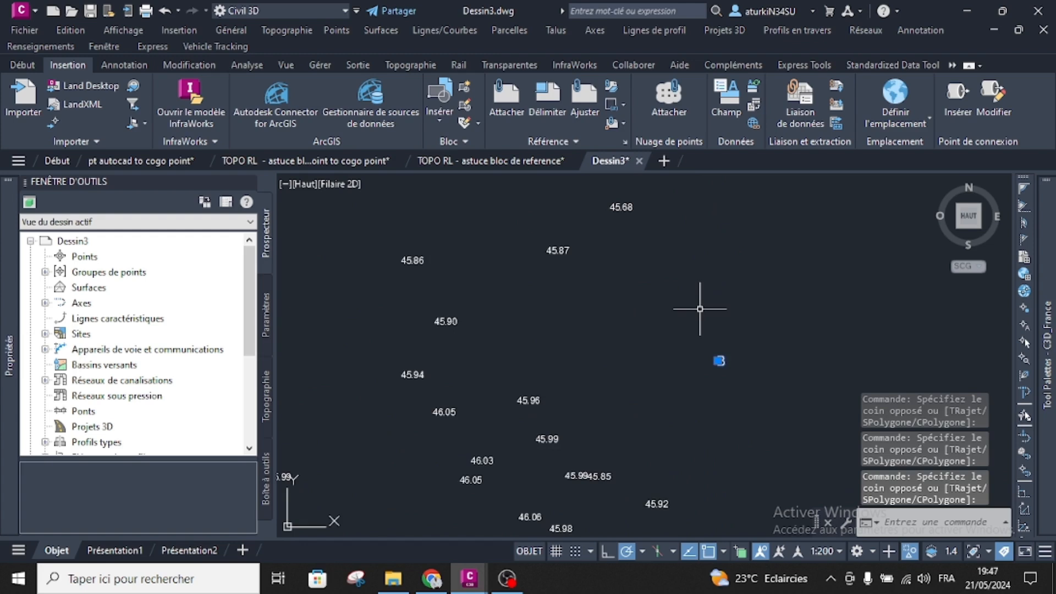
scroll(691, 306, down, 5)
scroll(685, 328, up, 3)
scroll(698, 269, down, 4)
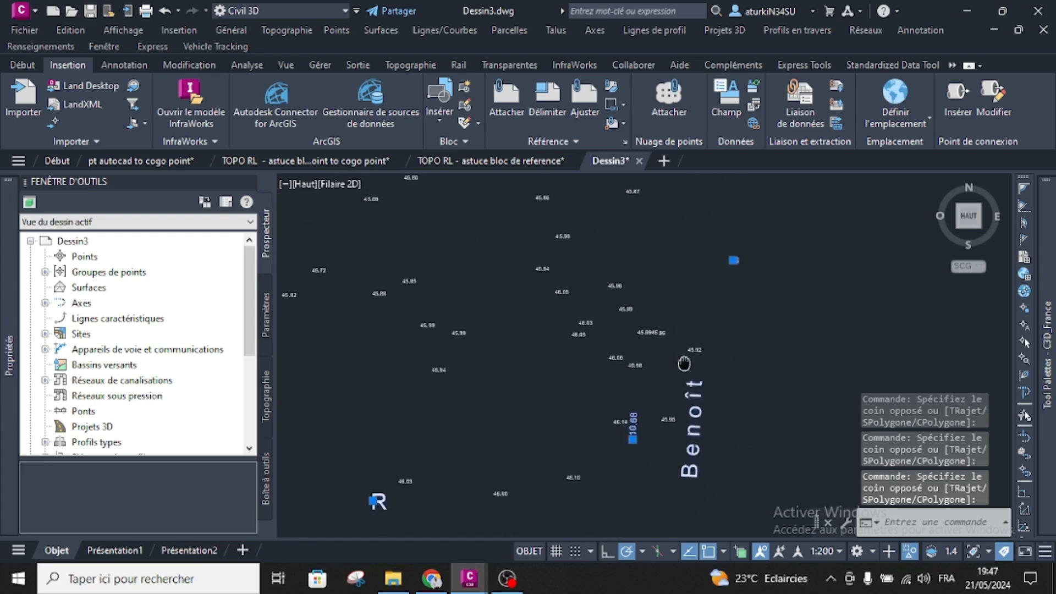
Check the street name and the north side for missed labels, and delete all the selected non-elevation texts.
scroll(690, 308, up, 3)
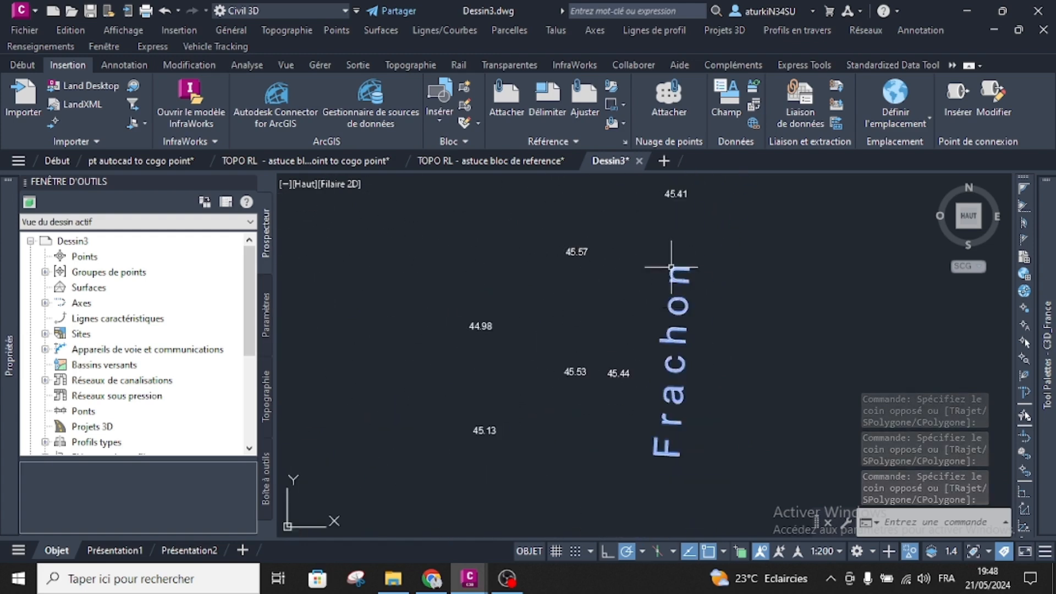
scroll(672, 271, down, 3)
middle_drag(671, 269, 663, 366)
scroll(663, 366, up, 3)
scroll(663, 366, down, 3)
scroll(377, 349, up, 1)
middle_drag(377, 349, 644, 326)
scroll(644, 326, up, 3)
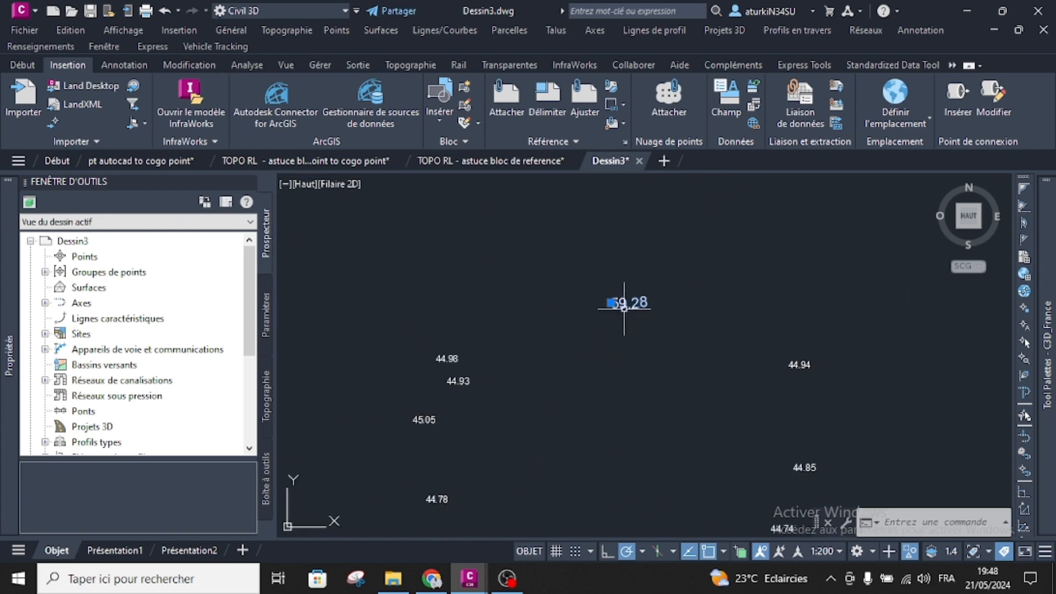
scroll(618, 302, down, 5)
click(696, 231)
scroll(522, 336, down, 3)
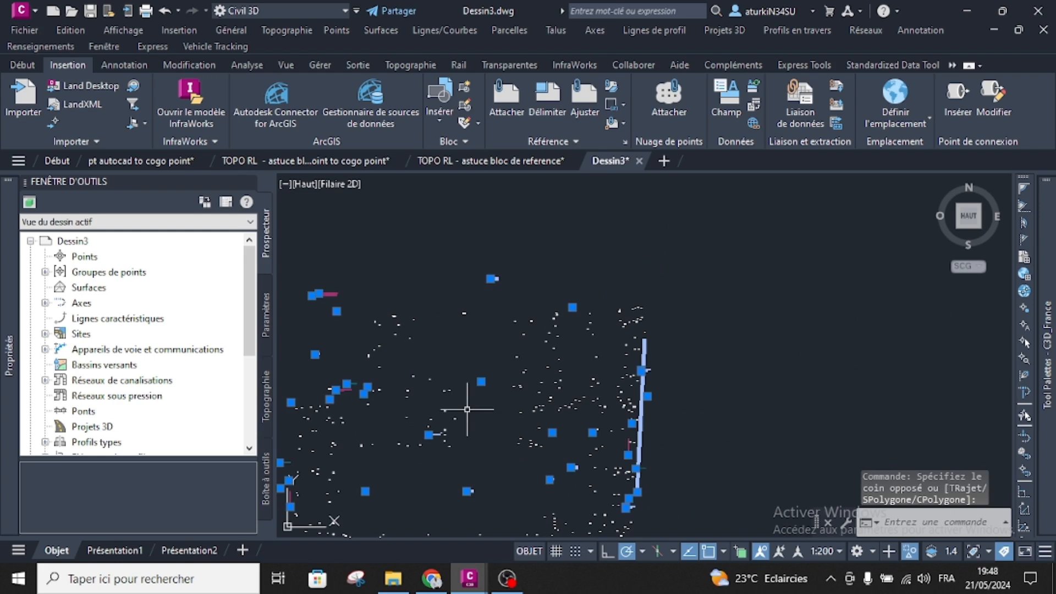
key(Delete)
Examine the remaining texts across the plan for any leftover non-elevation labels.
scroll(528, 344, down, 2)
mouse_move(443, 452)
middle_down()
mouse_move(519, 418)
mouse_move(595, 419)
middle_up()
scroll(656, 440, up, 4)
scroll(636, 448, down, 3)
mouse_move(636, 448)
middle_down()
mouse_move(443, 390)
mouse_move(609, 389)
middle_up()
scroll(618, 405, up, 2)
scroll(632, 352, down, 3)
middle_drag(635, 345, 576, 348)
Move all the remaining elevation texts to the altitude given by their content with the surface tool Déplacer le texte vers une altitude.
click(196, 63)
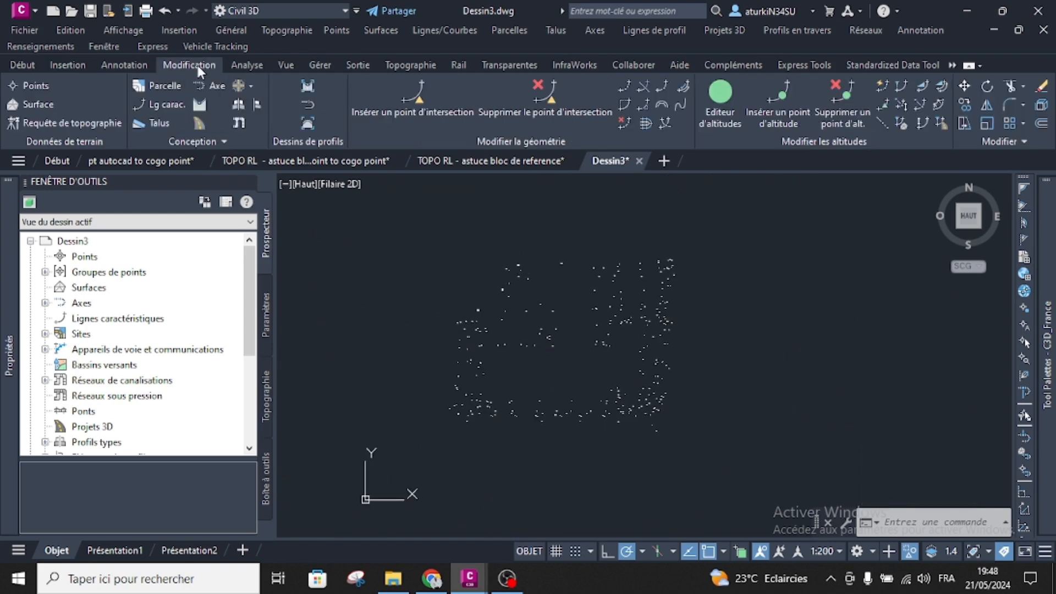
click(28, 104)
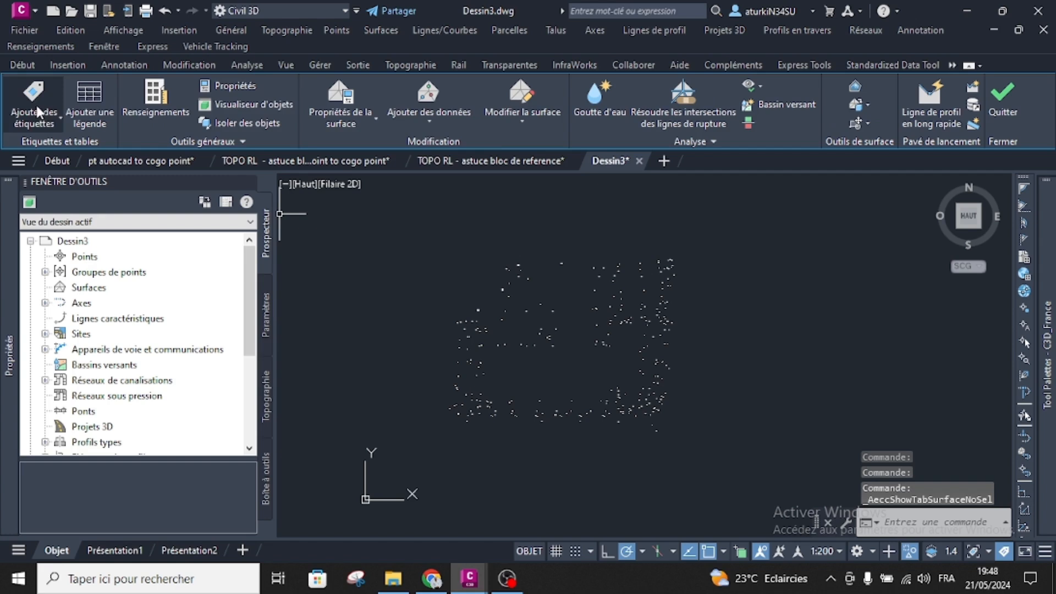
click(871, 126)
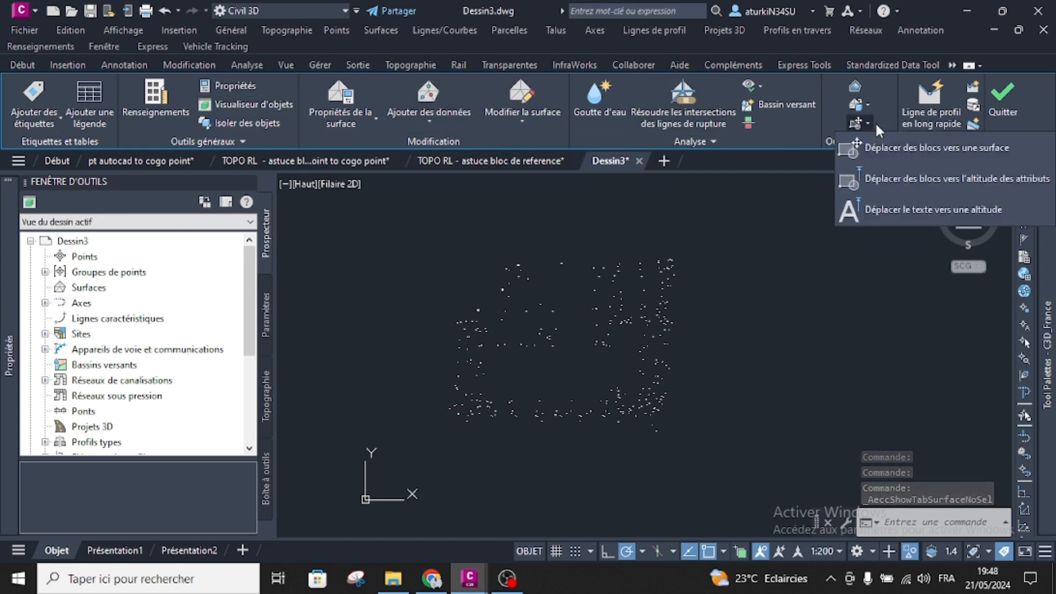
click(875, 210)
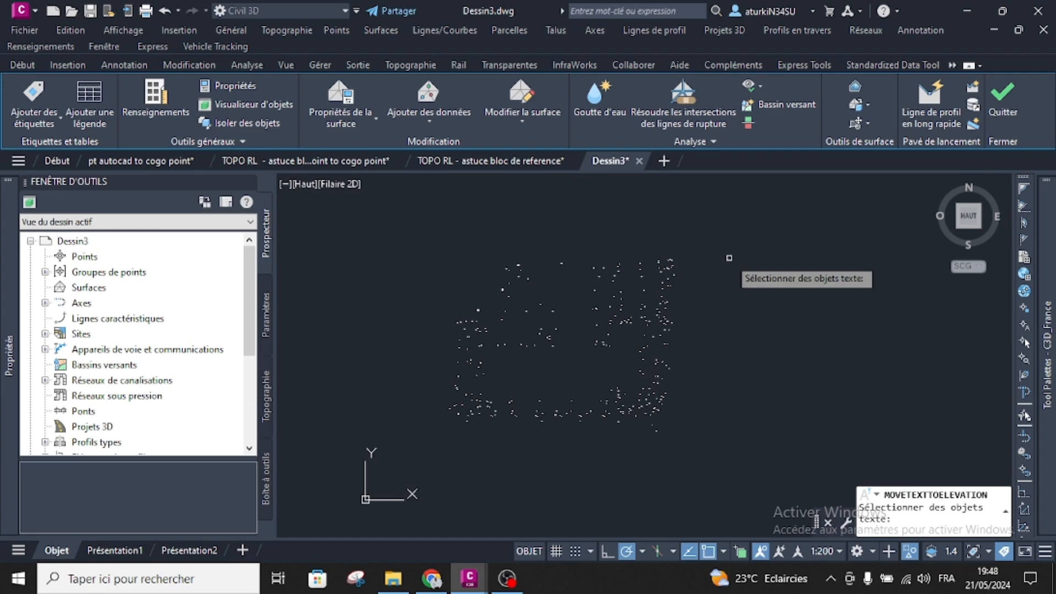
click(738, 228)
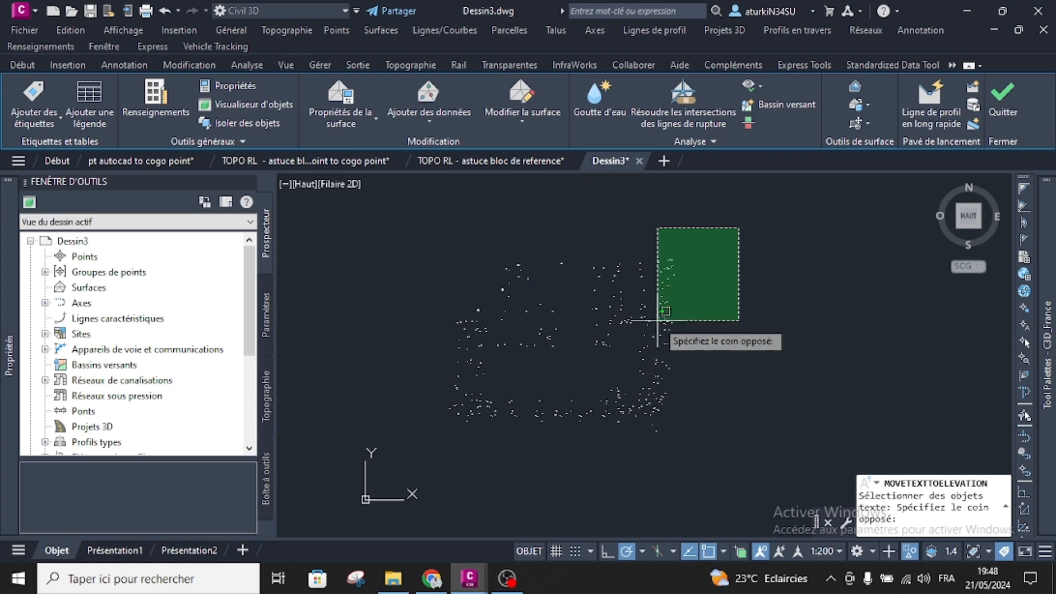
click(432, 454)
key(Return)
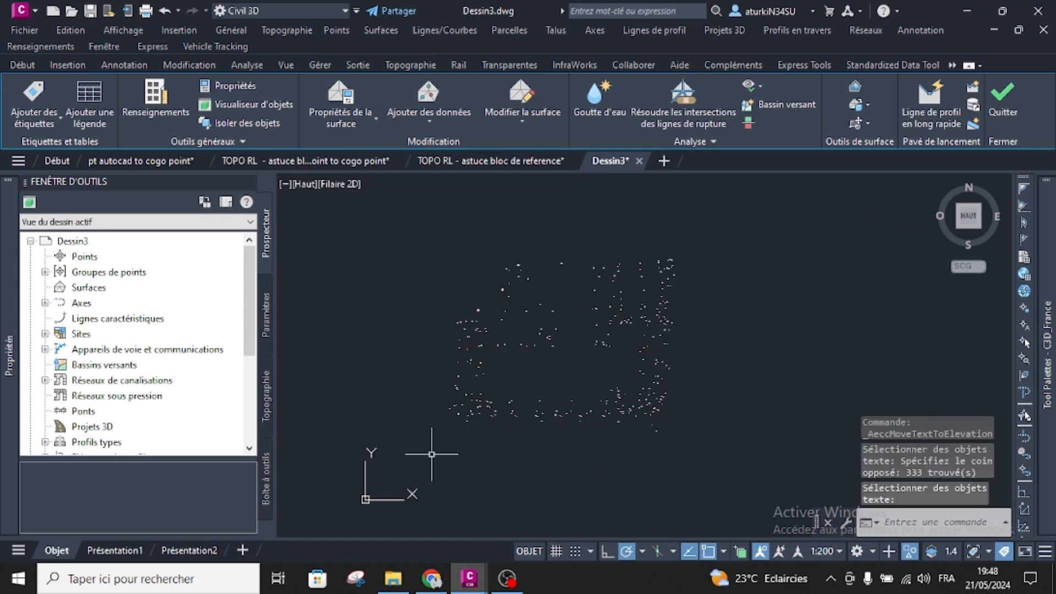
Check the Z position of the 45.91 elevation text in its properties.
scroll(496, 414, up, 10)
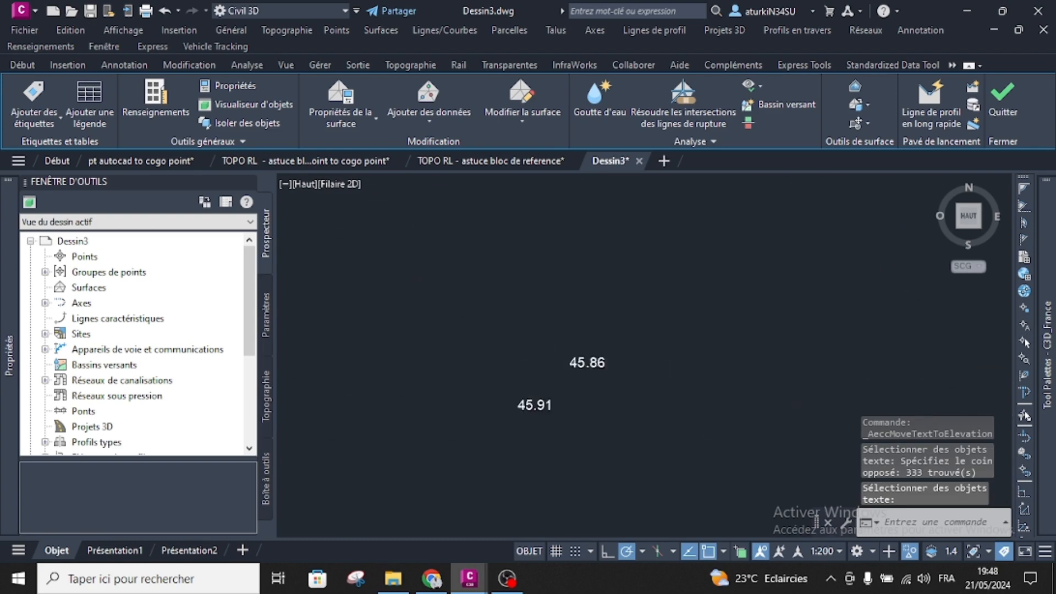
click(547, 411)
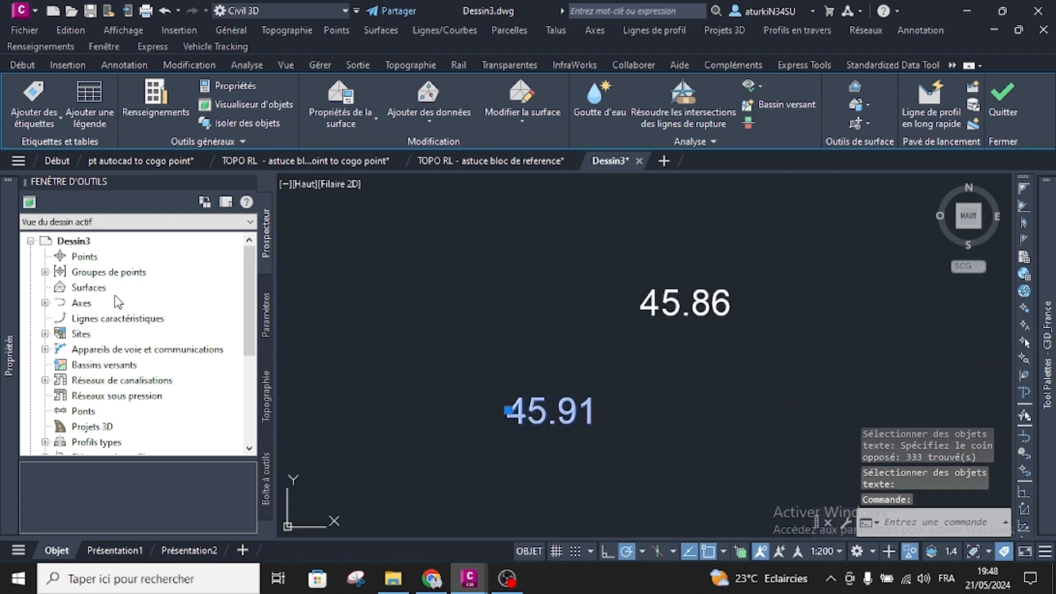
click(8, 326)
scroll(115, 431, down, 5)
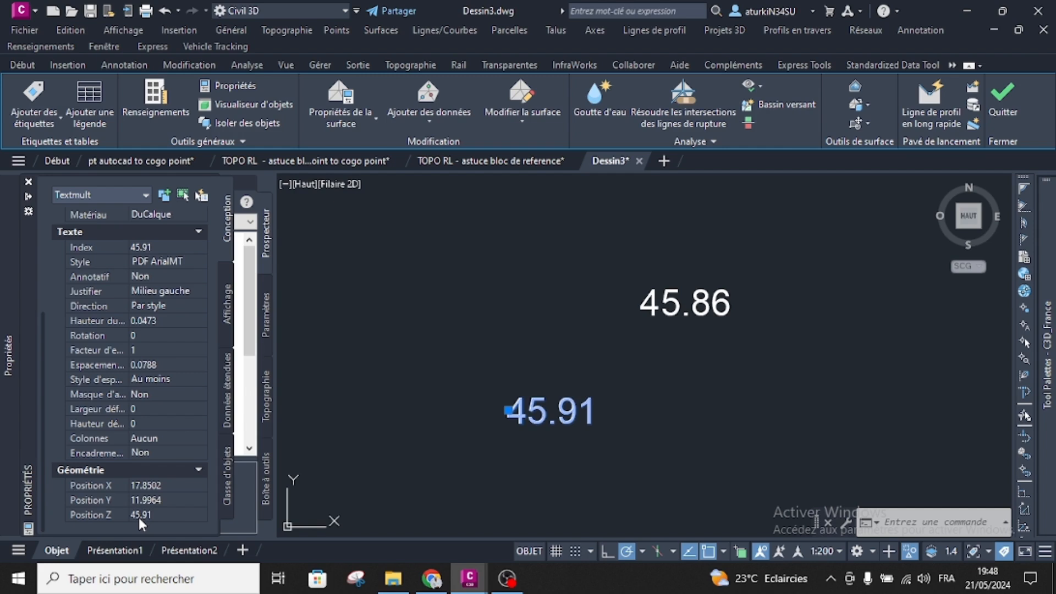
key(Escape)
Create a triangulated surface (Surface triangulée) with the default name and the Triangle Vert style.
scroll(539, 358, down, 8)
scroll(539, 358, down, 5)
scroll(557, 371, up, 2)
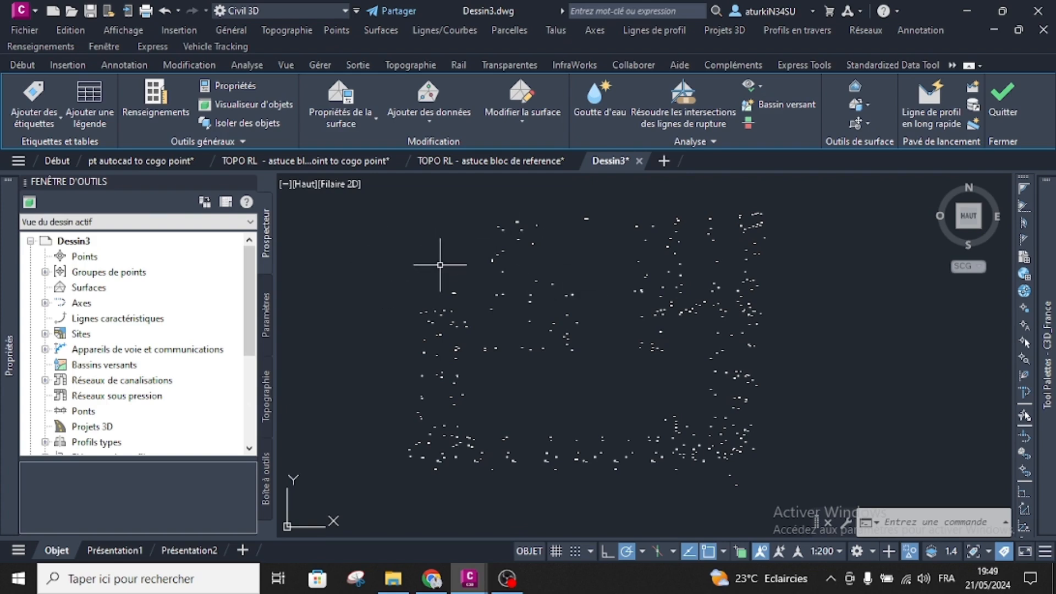
click(88, 288)
right_click(88, 288)
key(Escape)
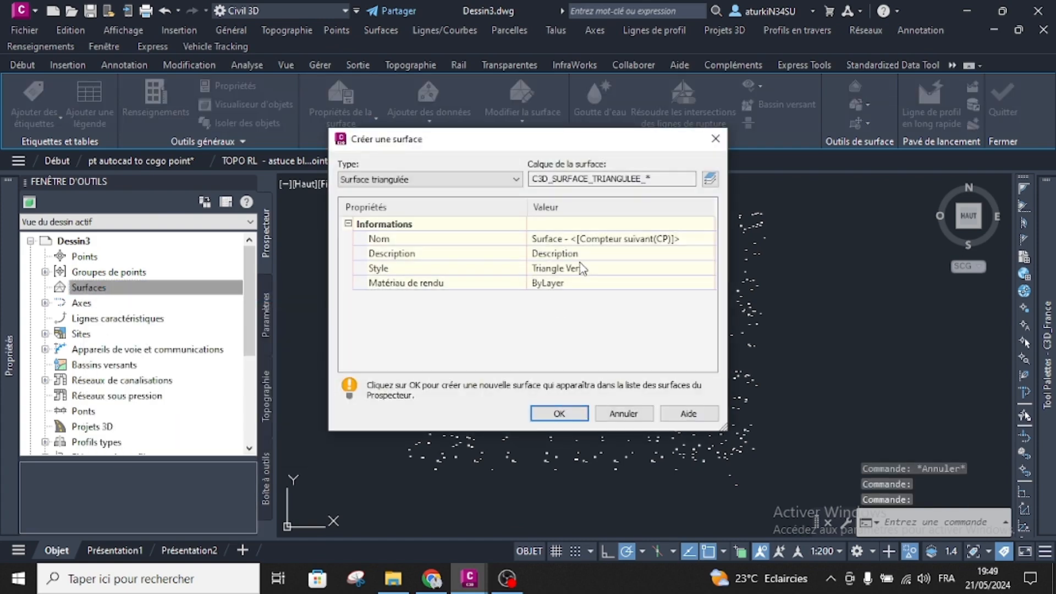
click(559, 413)
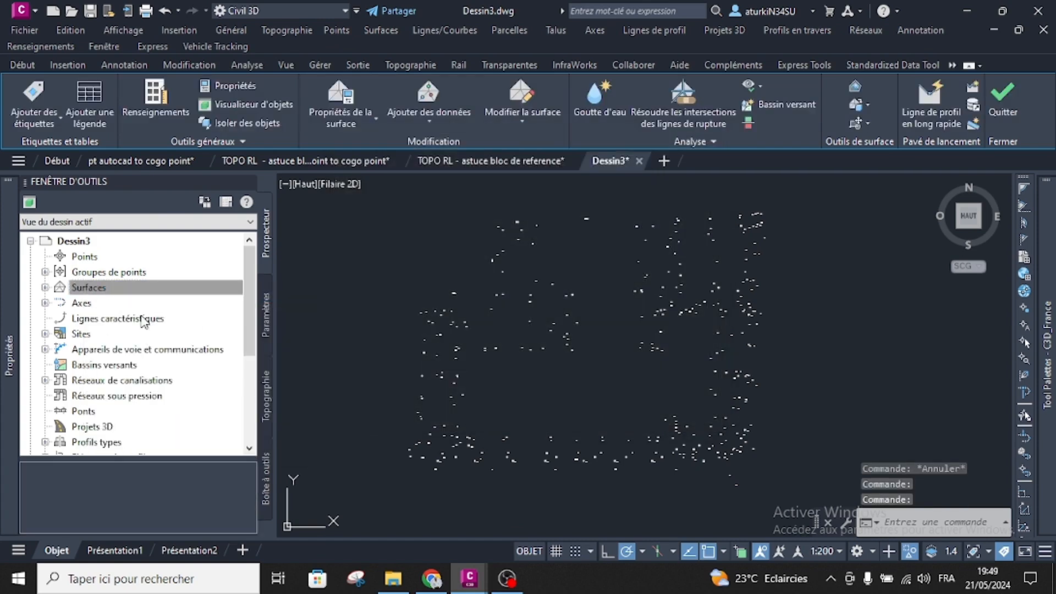
Add all the elevation texts to the new surface's definition as drawing objects of type Texte.
click(46, 288)
click(60, 303)
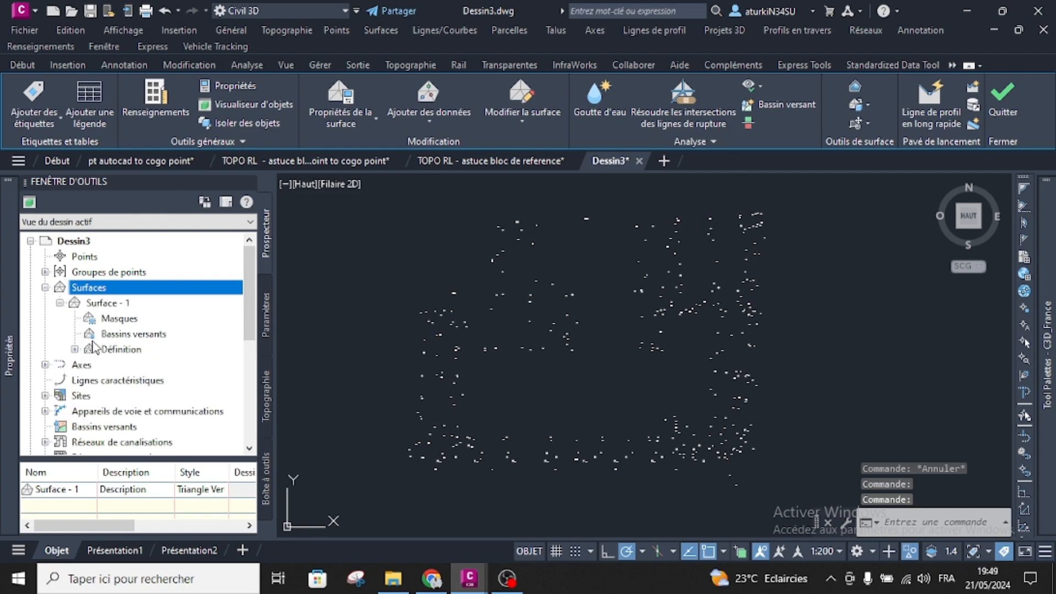
click(75, 350)
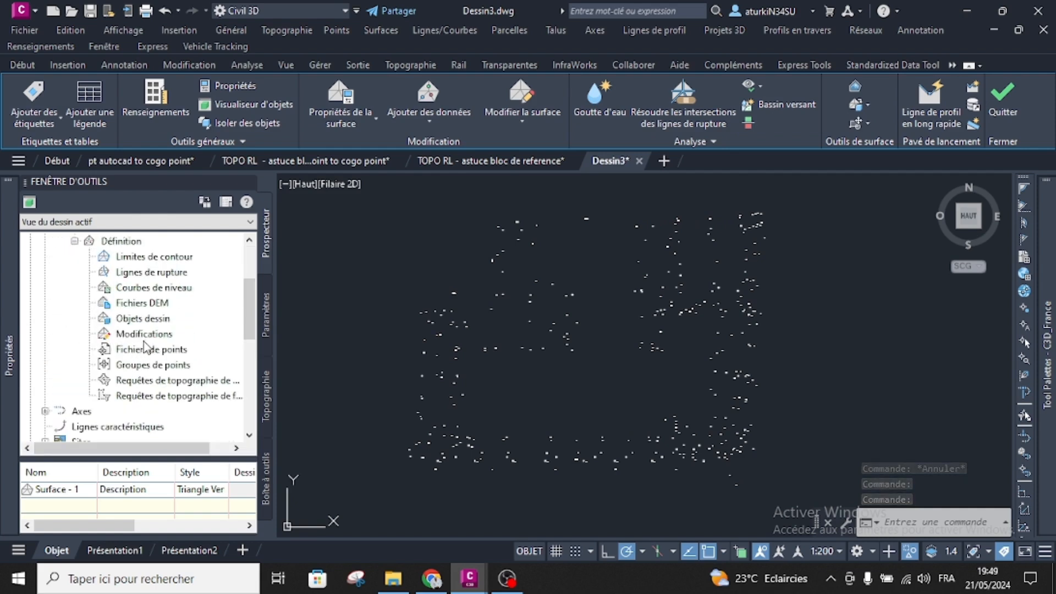
right_click(153, 320)
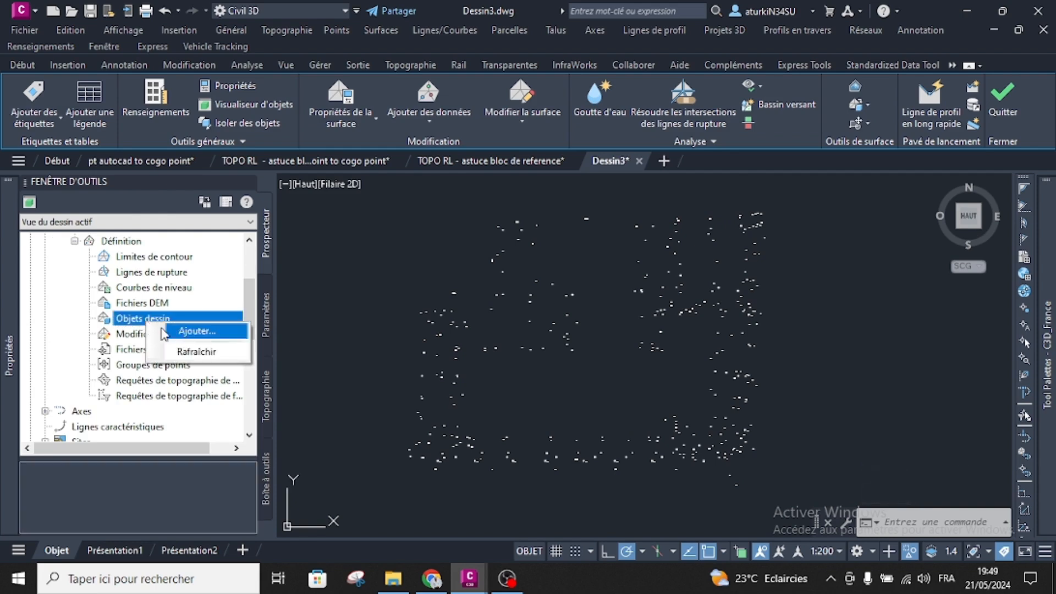
click(192, 328)
click(491, 257)
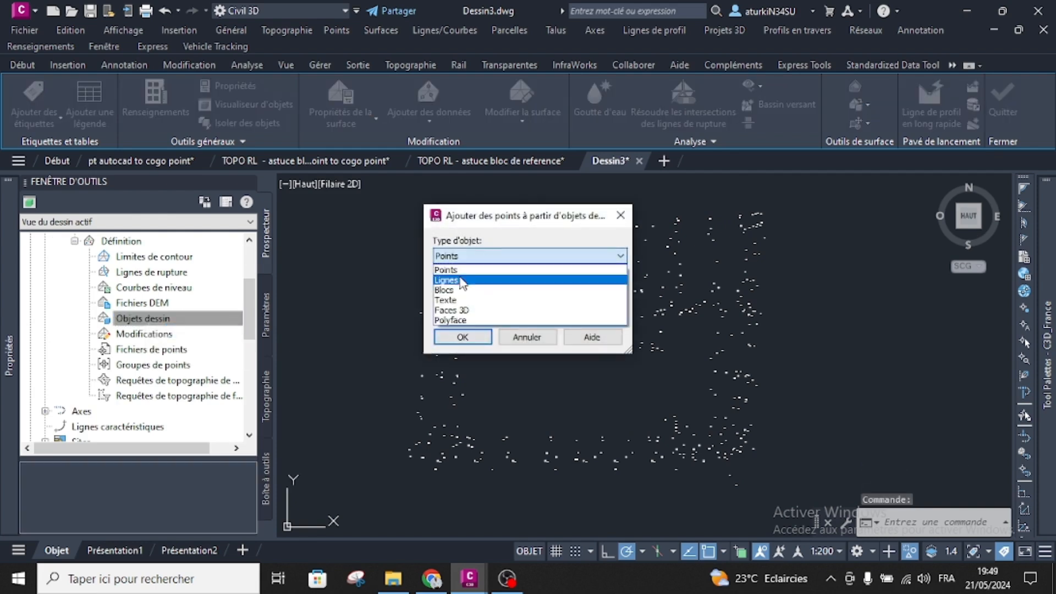
click(443, 300)
click(462, 337)
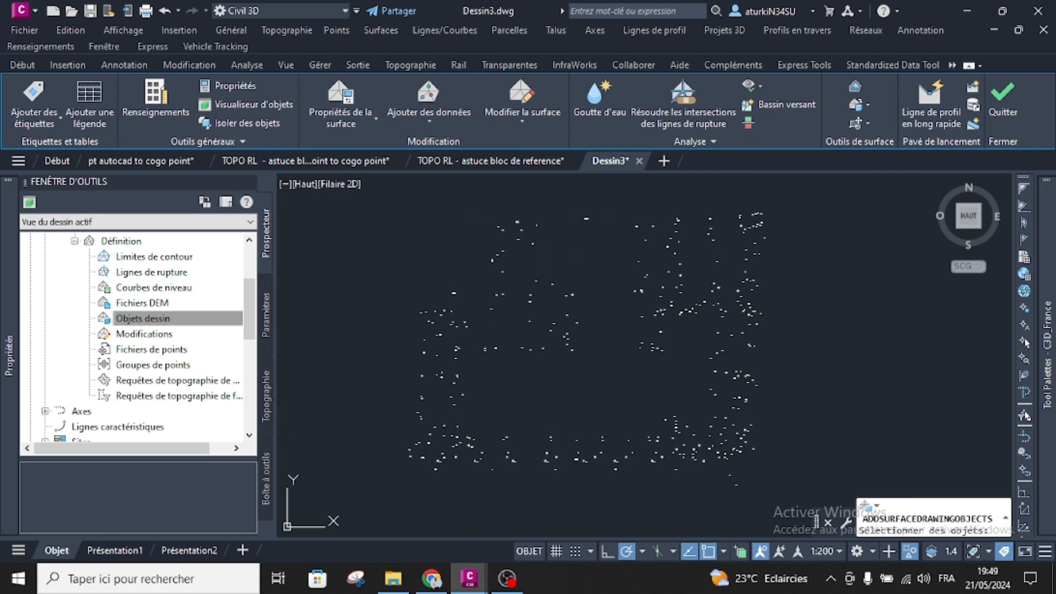
scroll(473, 351, down, 3)
click(694, 242)
click(377, 497)
key(Return)
scroll(496, 391, up, 2)
key(Escape)
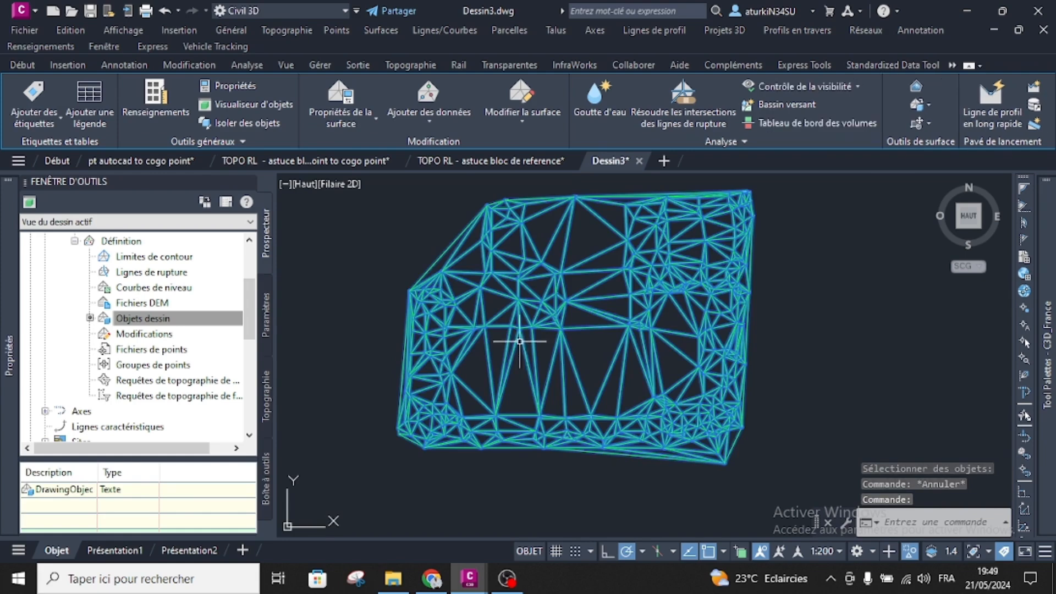
Make the Points component visible in plan view in the surface's Triangle Vert style.
click(330, 103)
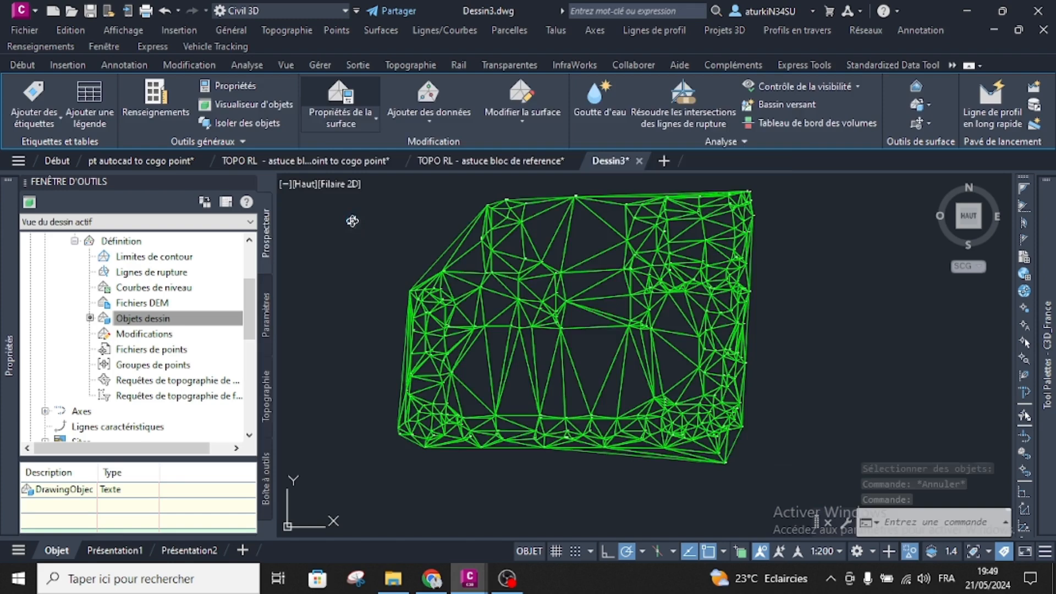
click(470, 290)
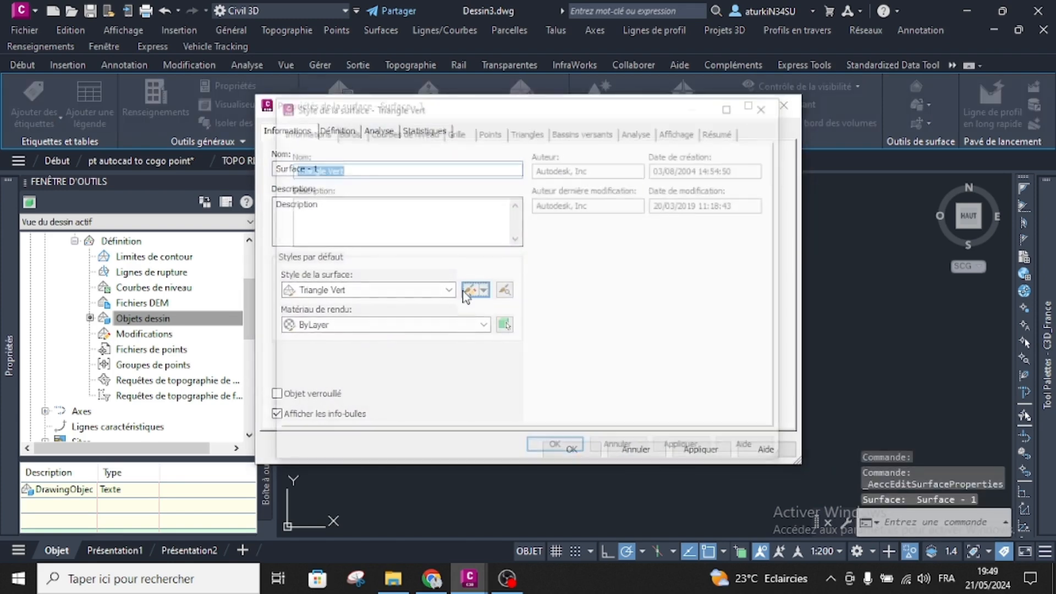
click(682, 132)
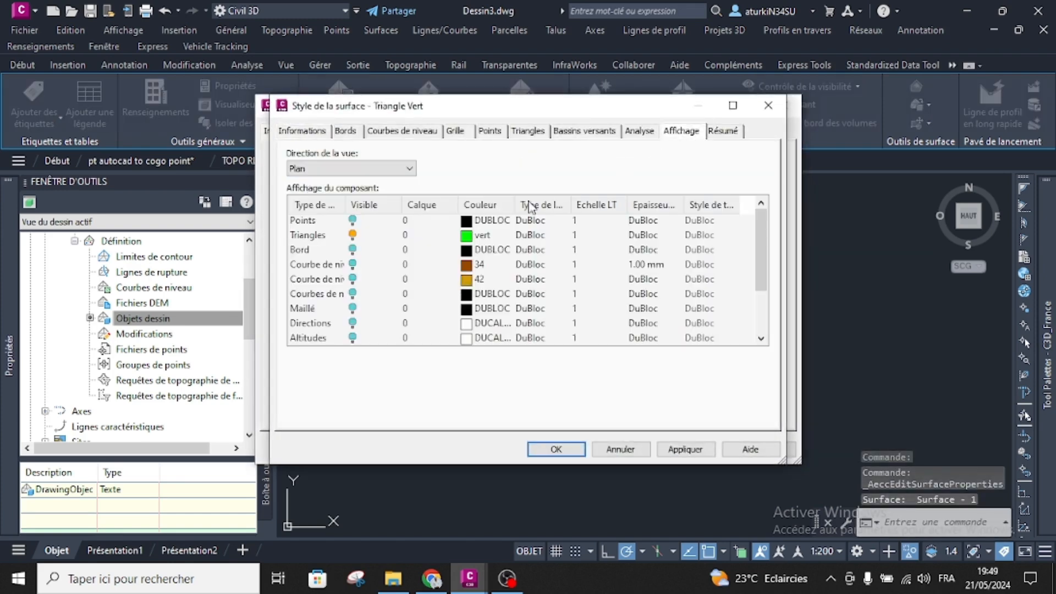
click(352, 221)
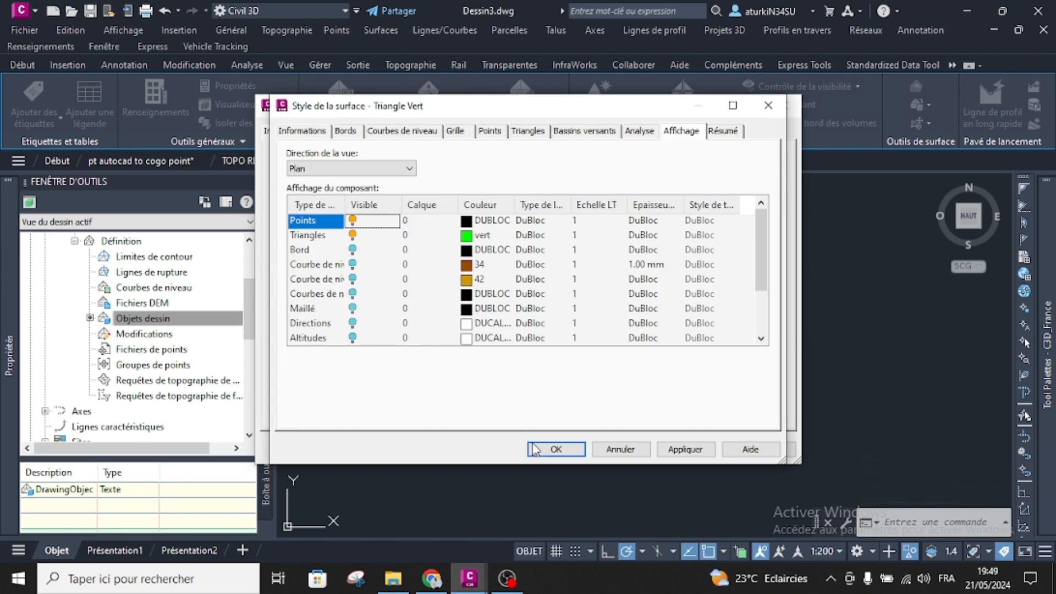
click(550, 450)
click(548, 450)
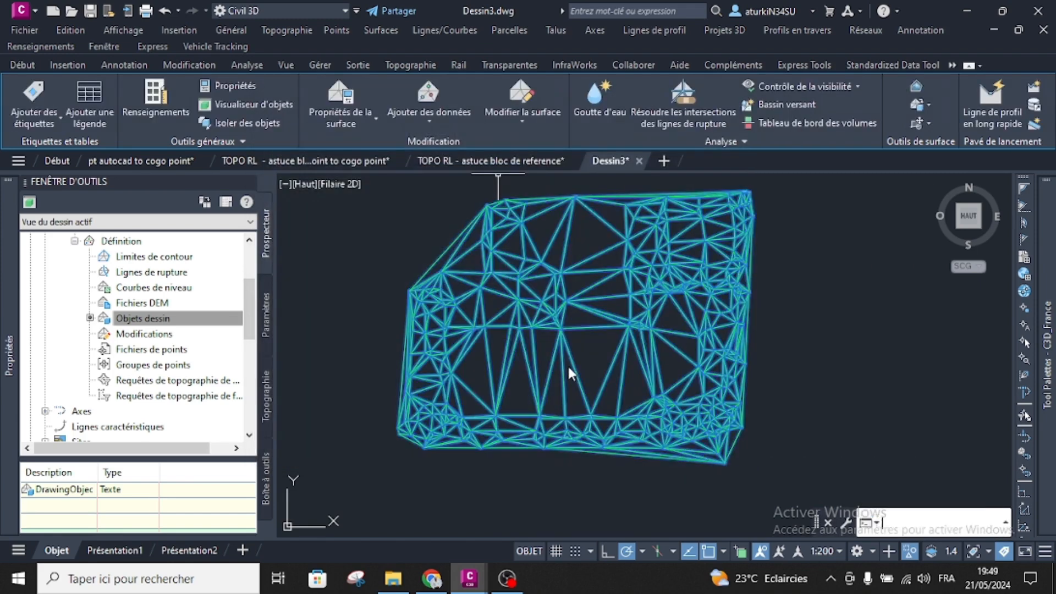
key(Escape)
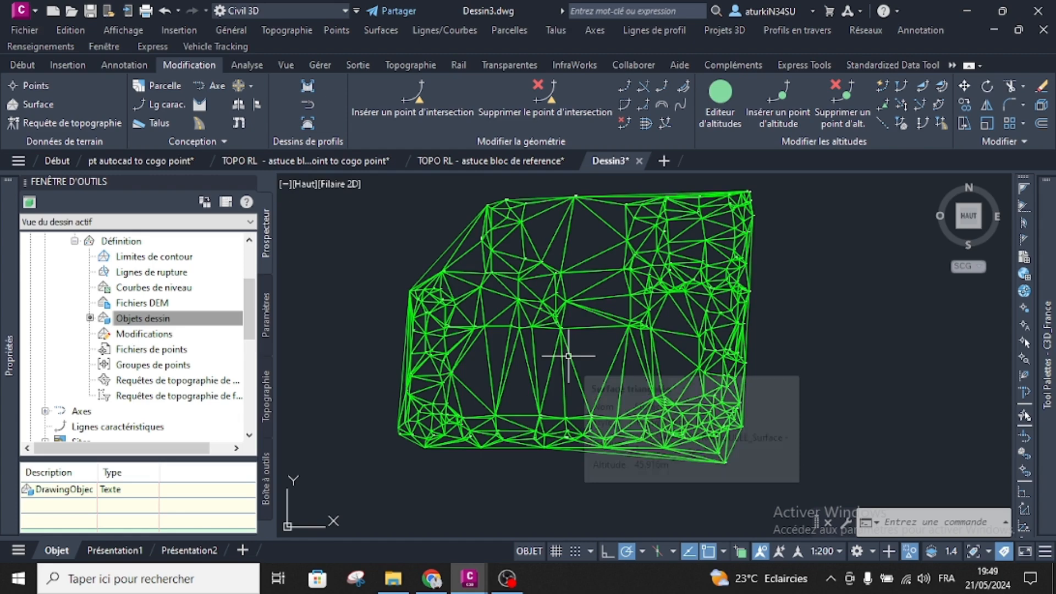
Extract all the points from the surface as drawing objects, leaving out the triangles, and delete the surface.
click(568, 356)
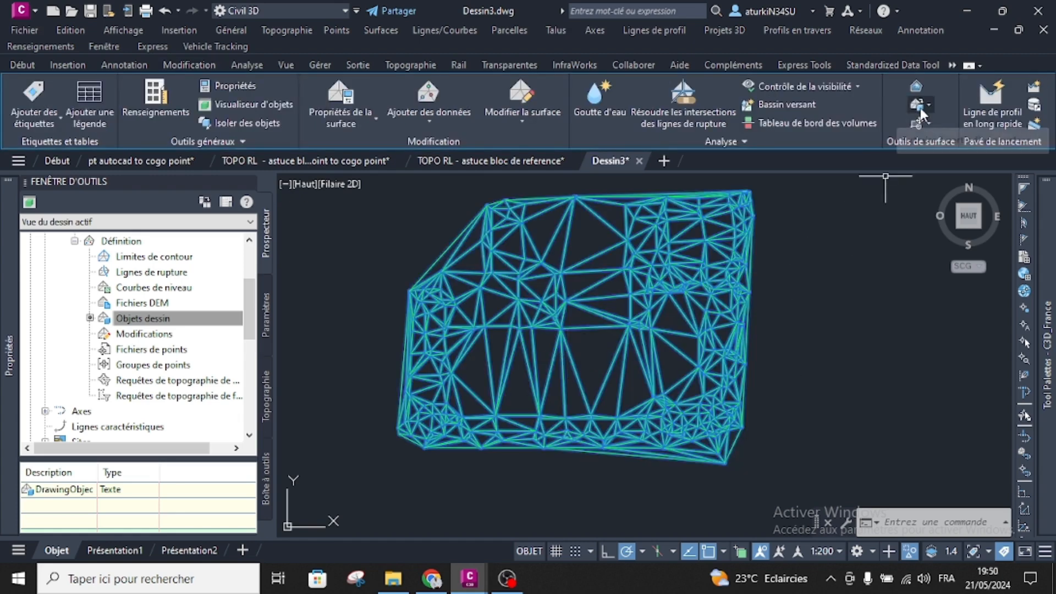
click(929, 106)
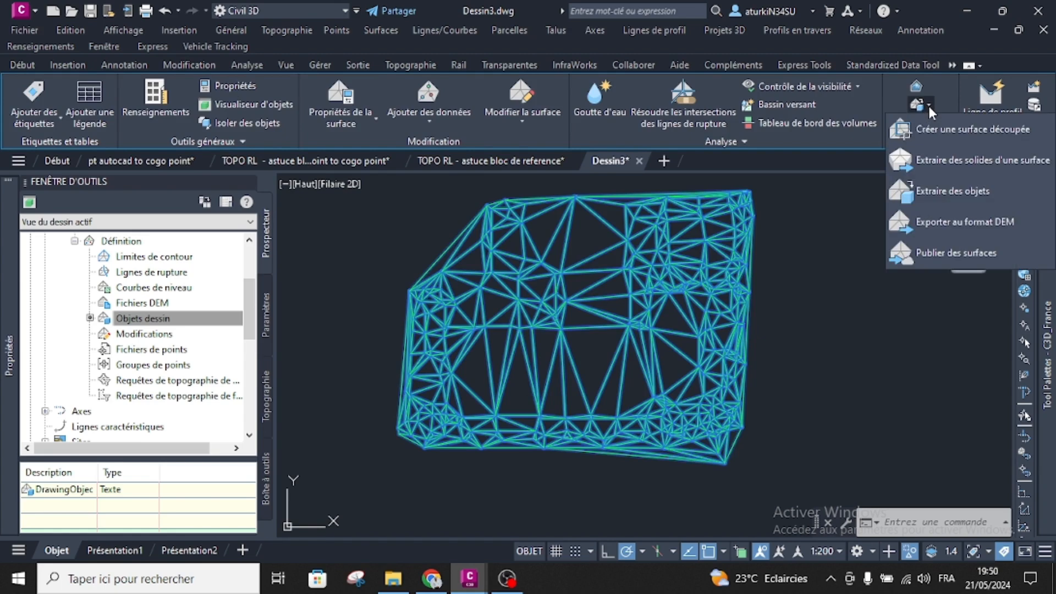
click(915, 192)
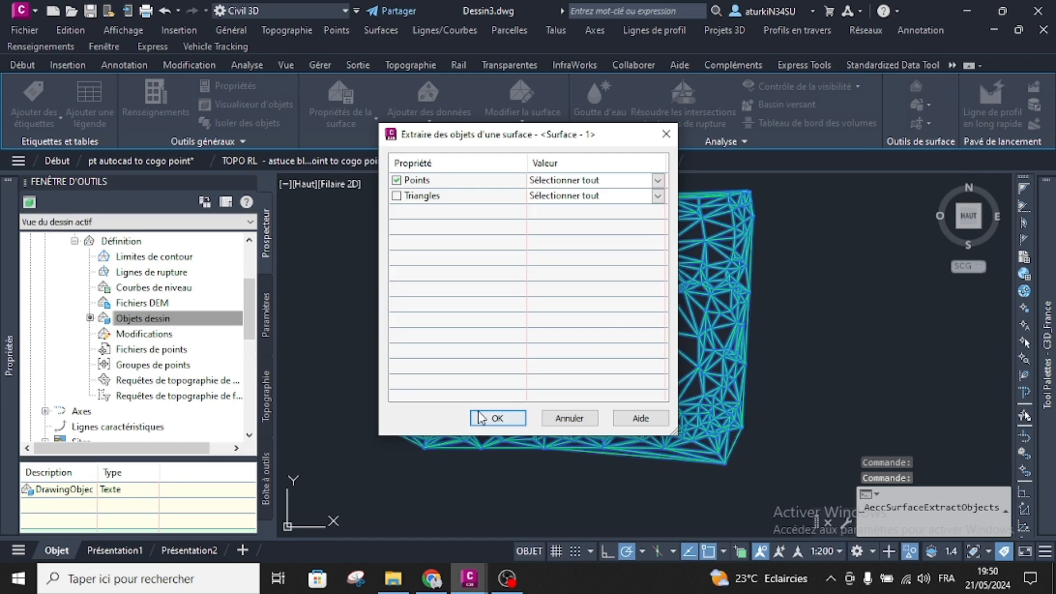
click(498, 419)
key(Escape)
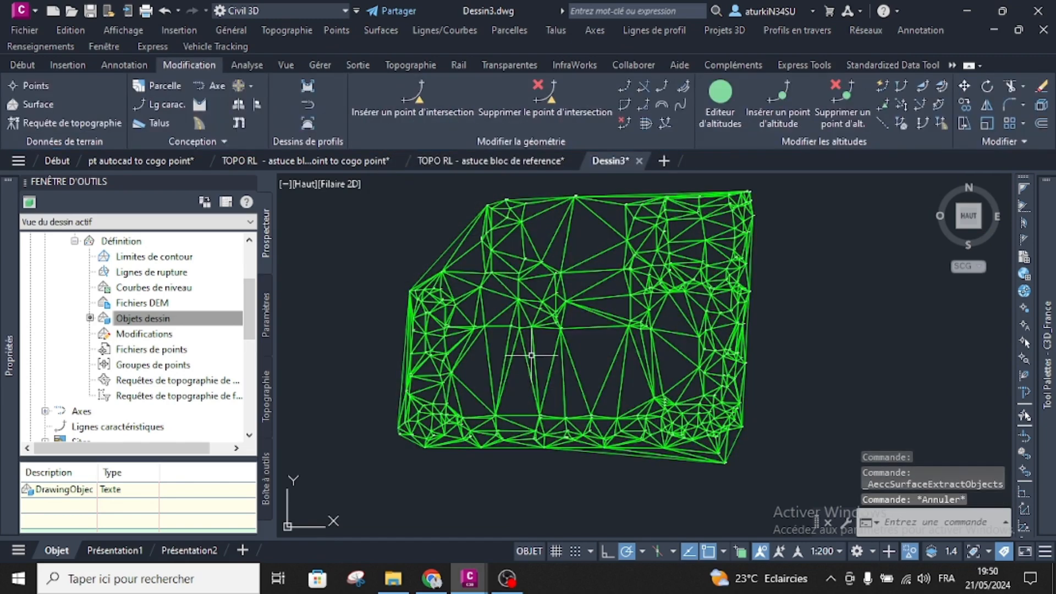
click(533, 353)
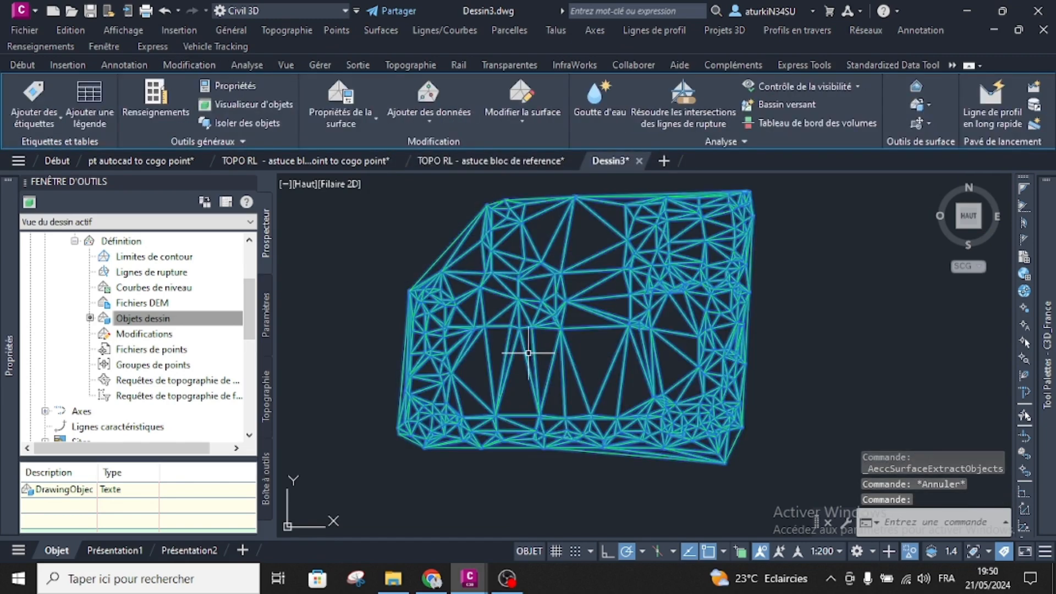
key(Delete)
Select all texts similar to one of the elevation texts and delete them, leaving the extracted points.
scroll(566, 323, up, 5)
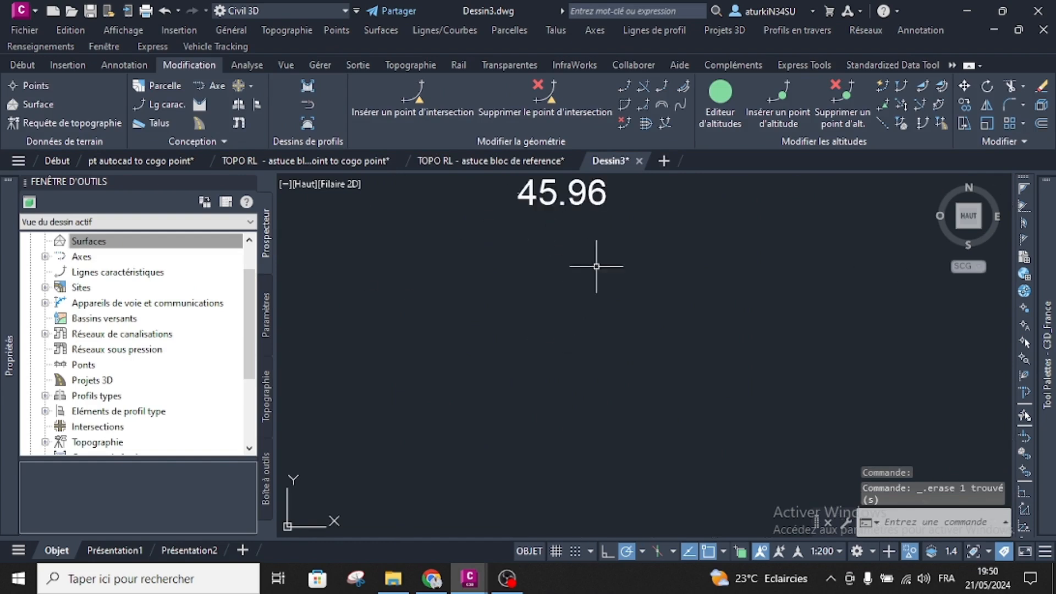
click(587, 195)
right_click(572, 300)
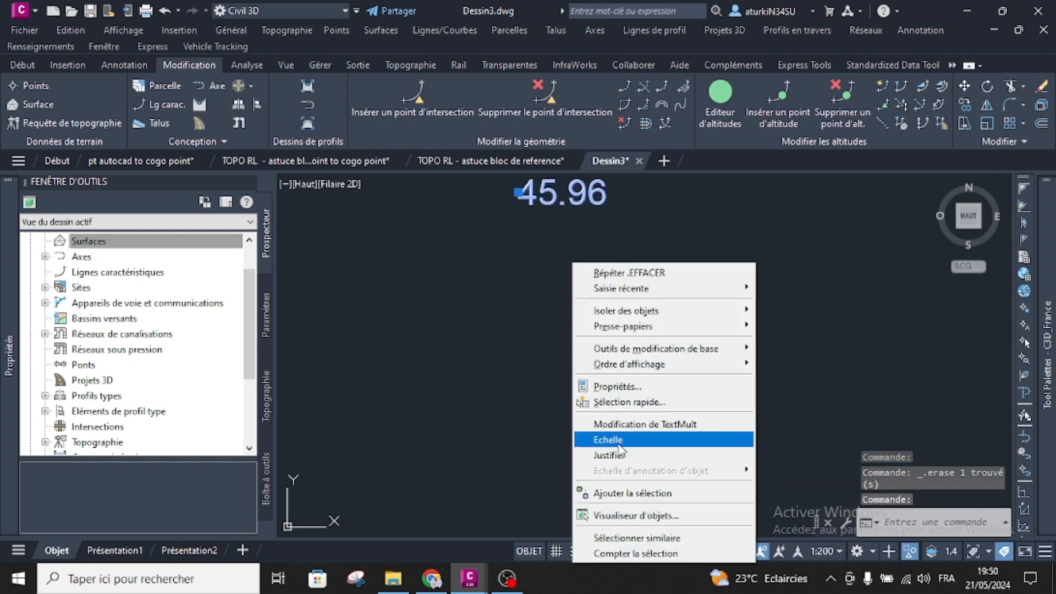
key(Escape)
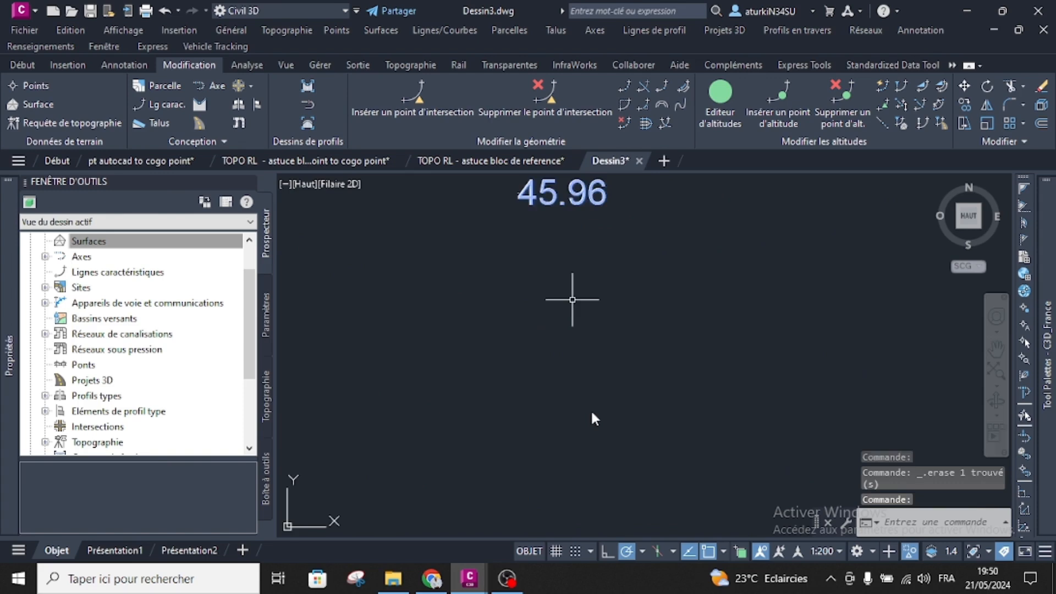
scroll(592, 418, down, 6)
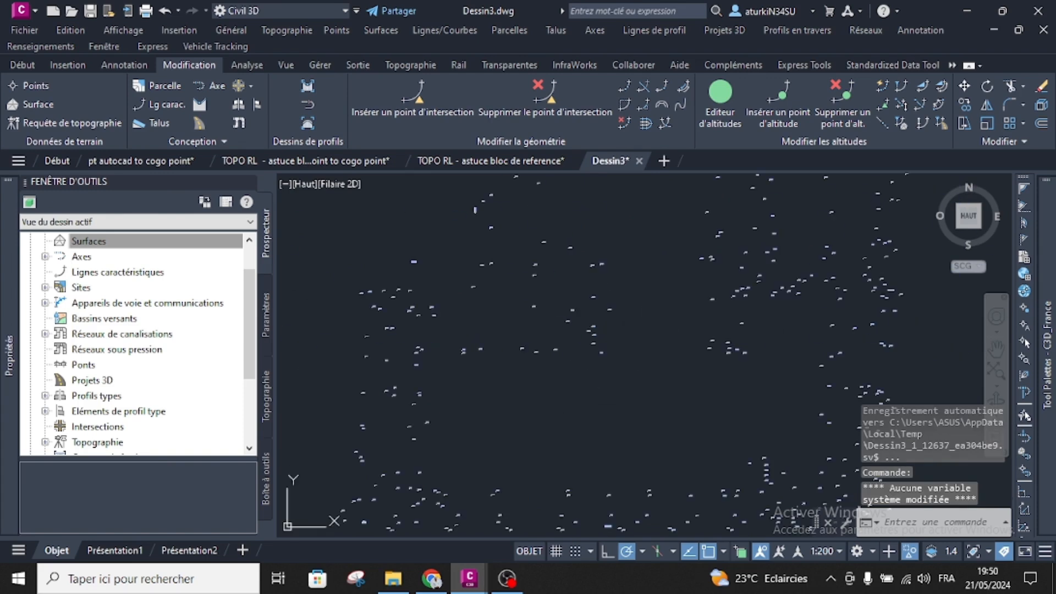
key(Delete)
Check the position and Z elevation of one extracted AutoCAD point in its properties.
click(528, 315)
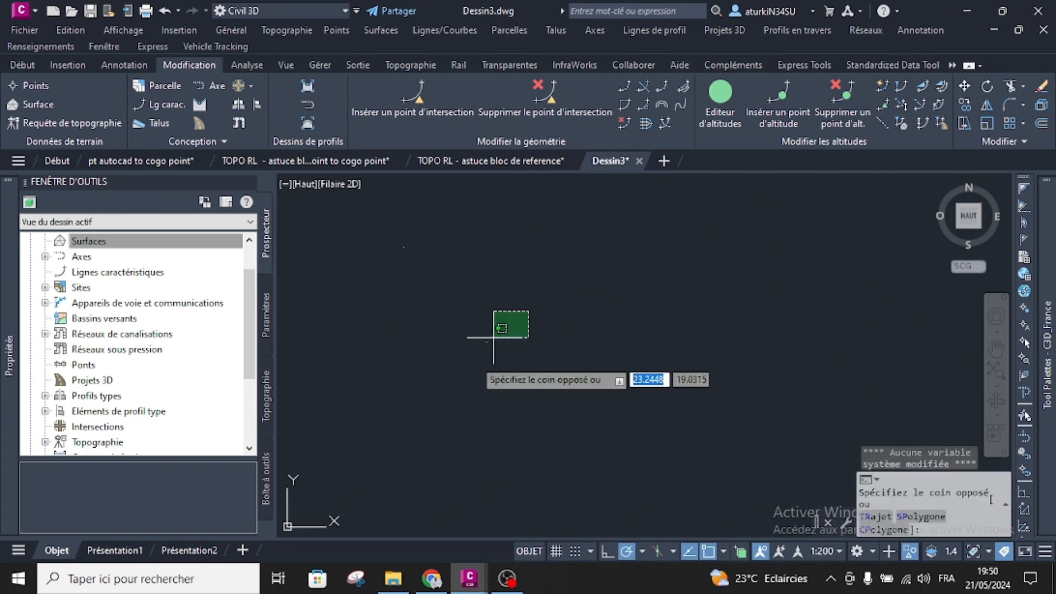
mouse_move(5, 385)
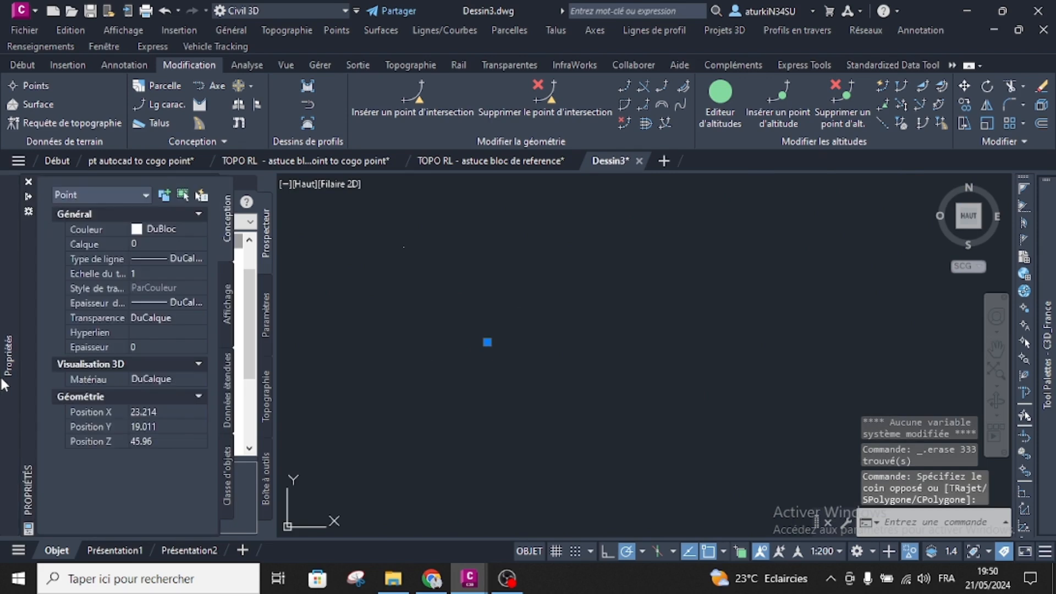
key(Escape)
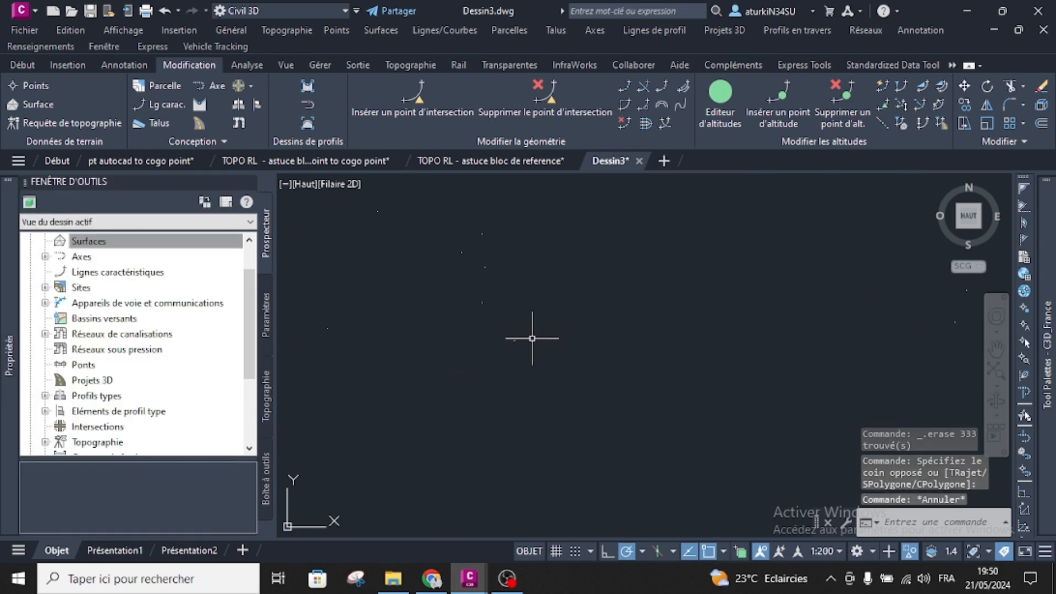
Open the point creation tools (Outils de création de points) and expand the Création de points settings.
click(22, 65)
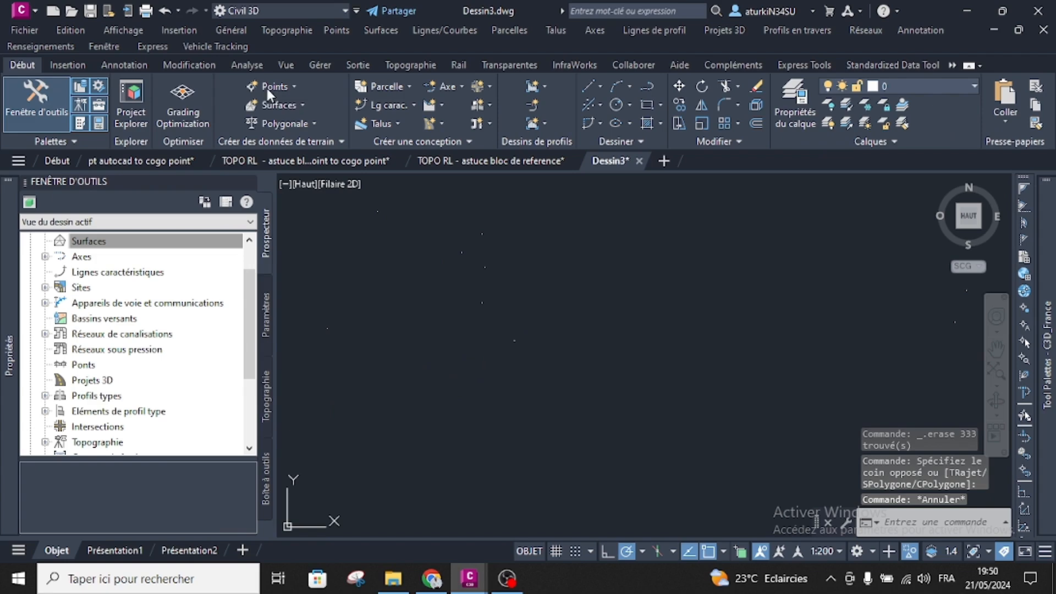
click(291, 86)
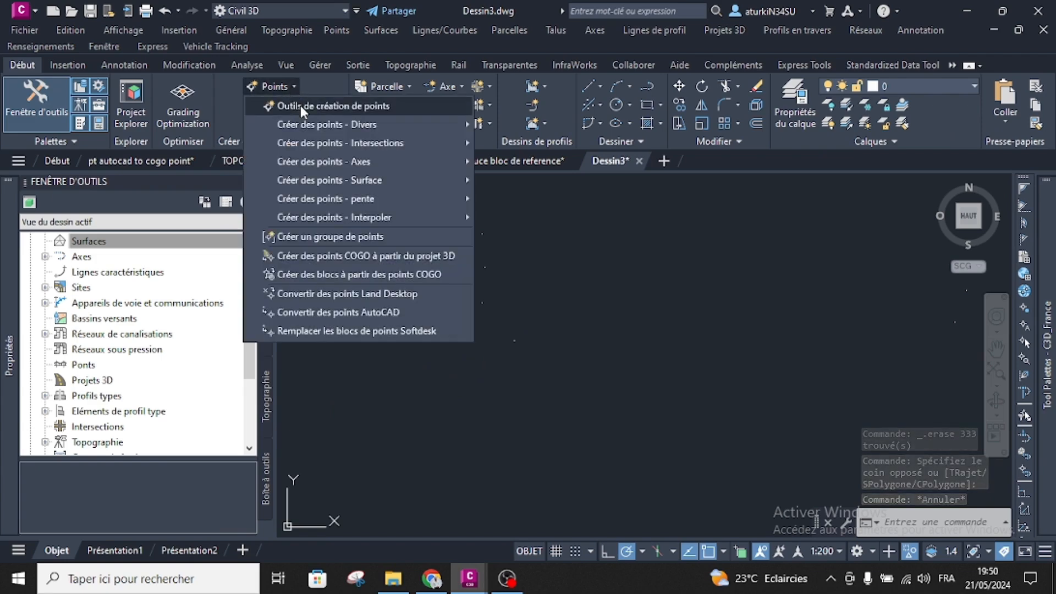
click(301, 105)
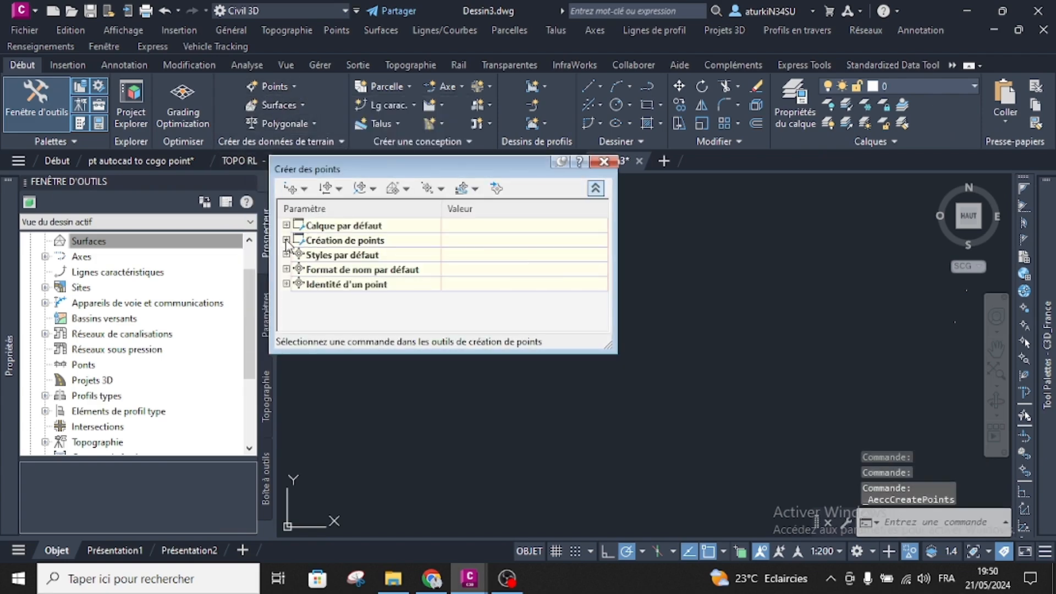
click(286, 240)
scroll(418, 289, down, 1)
scroll(420, 286, up, 1)
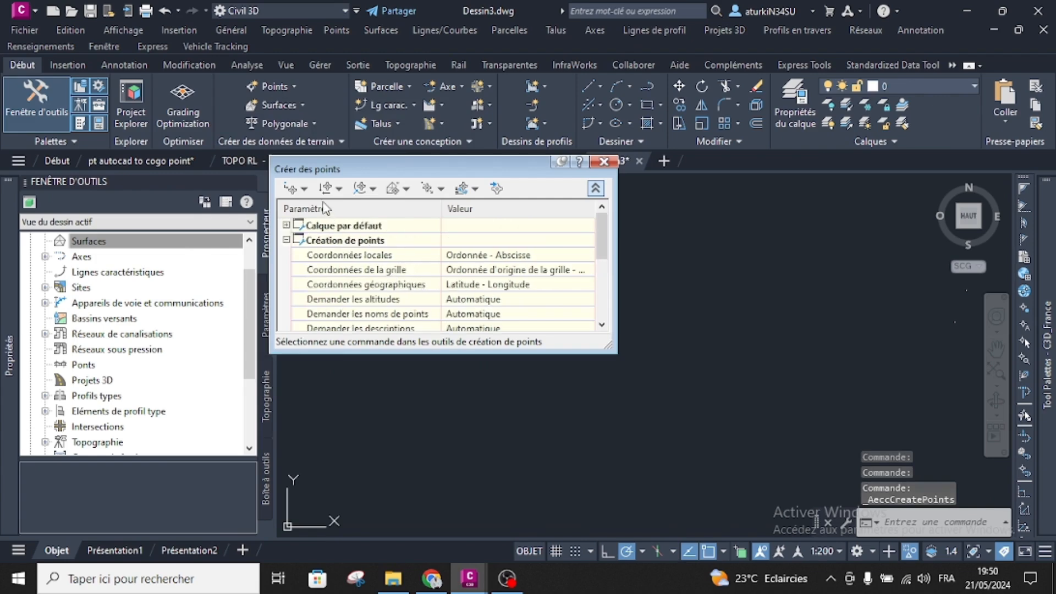
Convert all the extracted AutoCAD points into COGO points with Convertir les points AutoCAD.
click(304, 188)
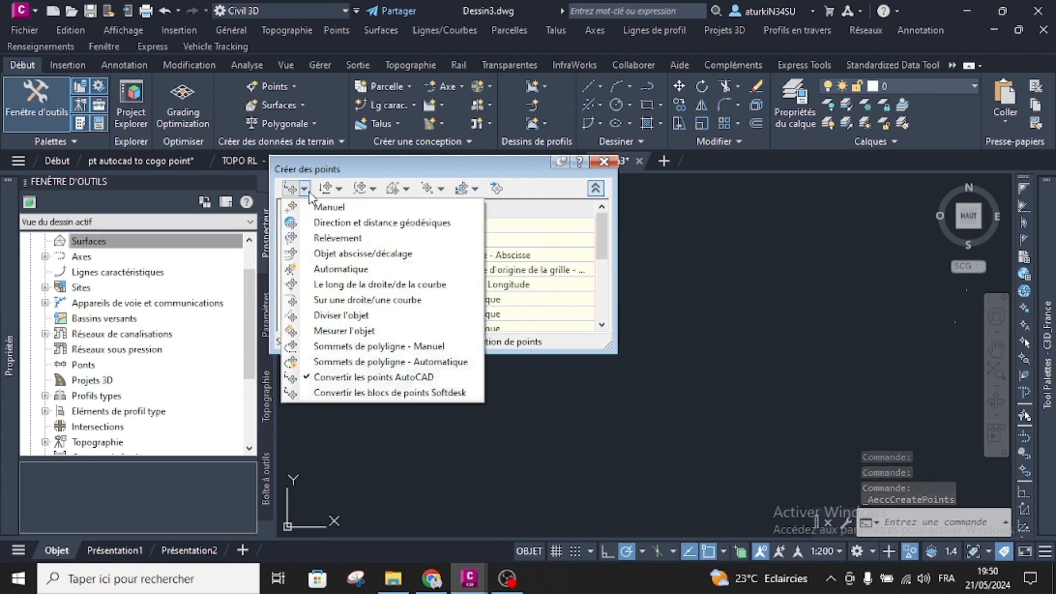
click(312, 379)
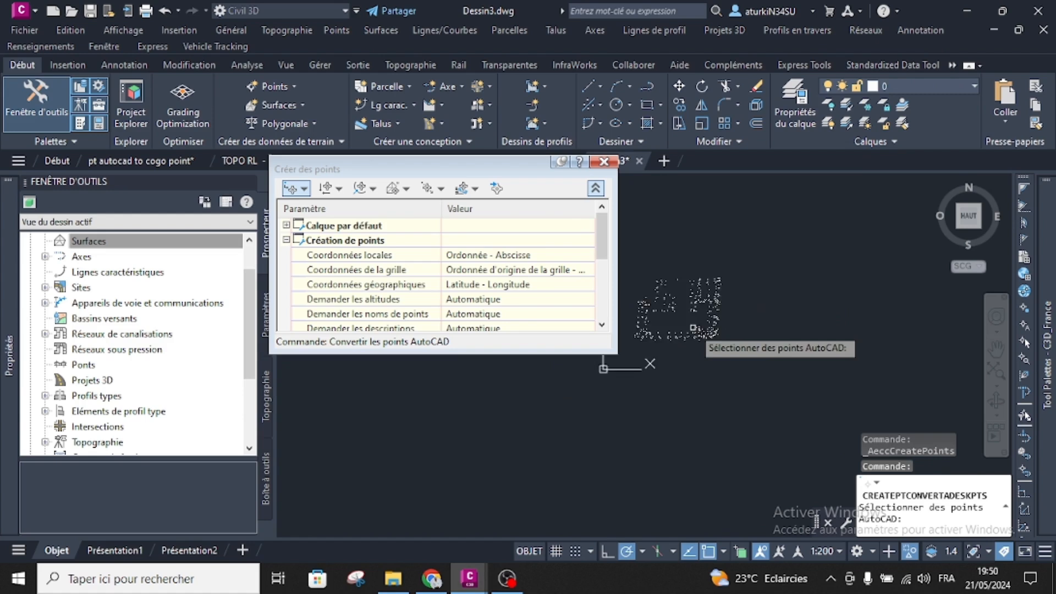
click(772, 270)
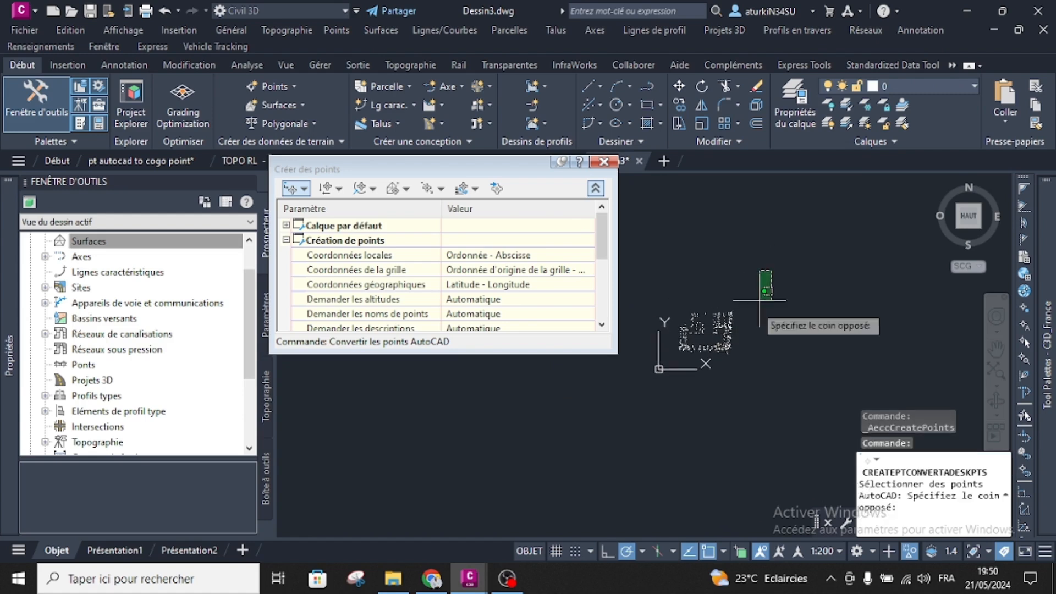
click(653, 390)
key(Return)
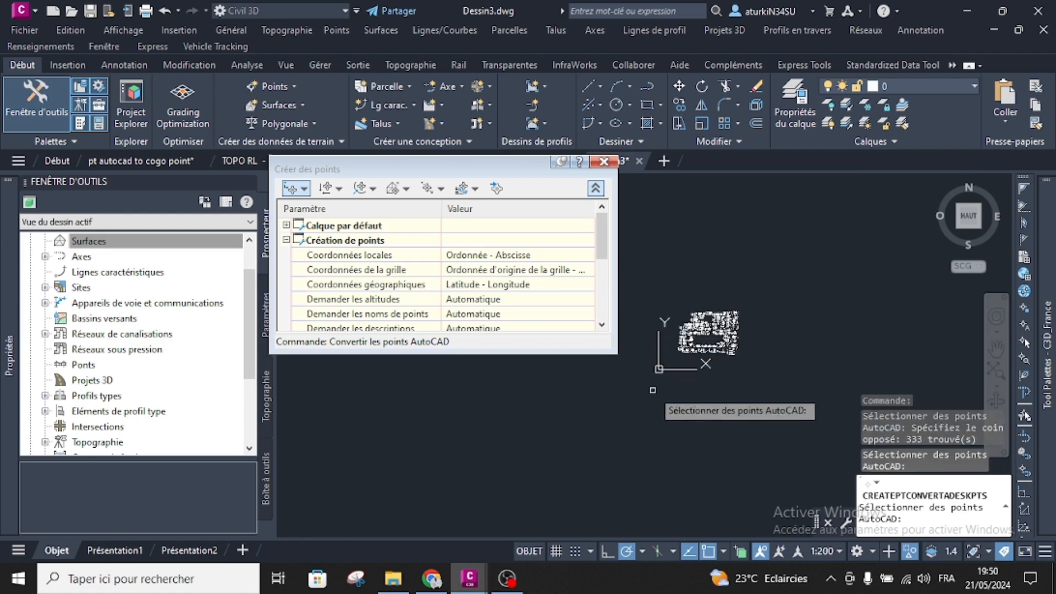
scroll(716, 308, up, 10)
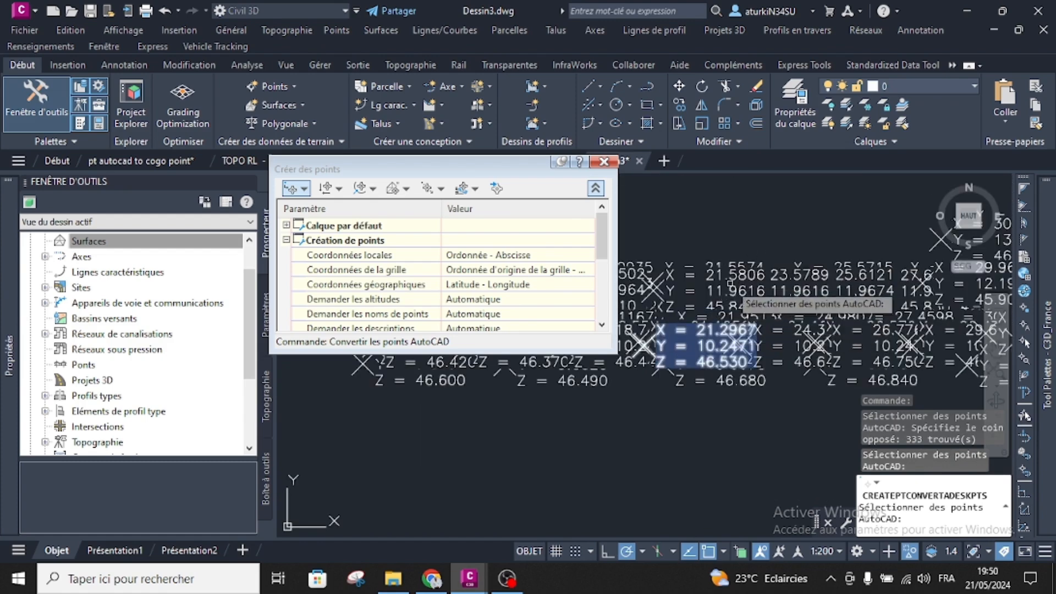
key(Escape)
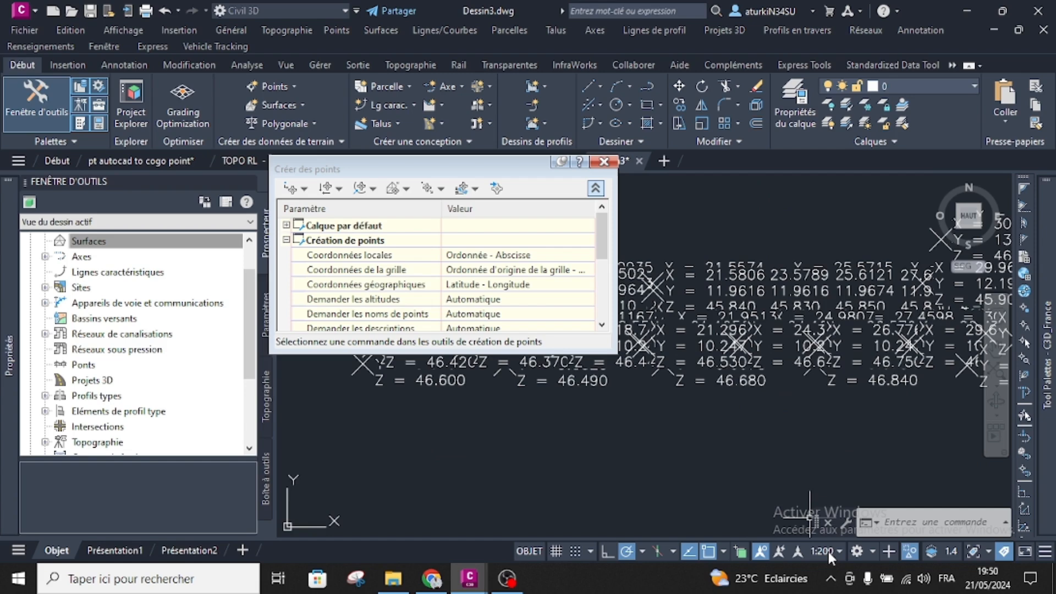
Reduce the annotation scale to 1:100 and finally to 1:50 so the point labels overlap less.
click(829, 552)
click(813, 379)
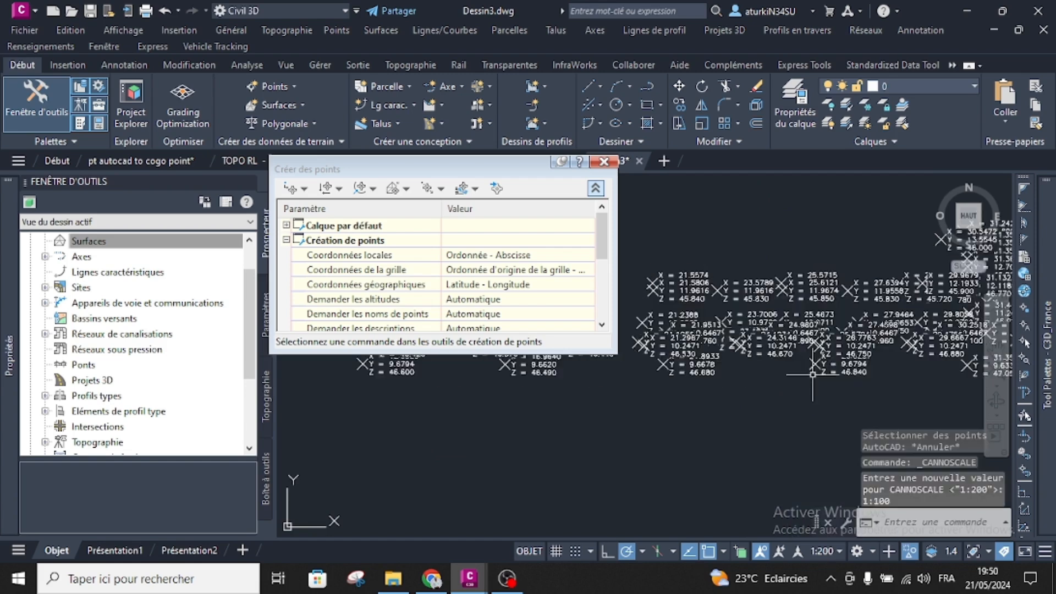
click(821, 552)
click(812, 379)
scroll(731, 318, up, 5)
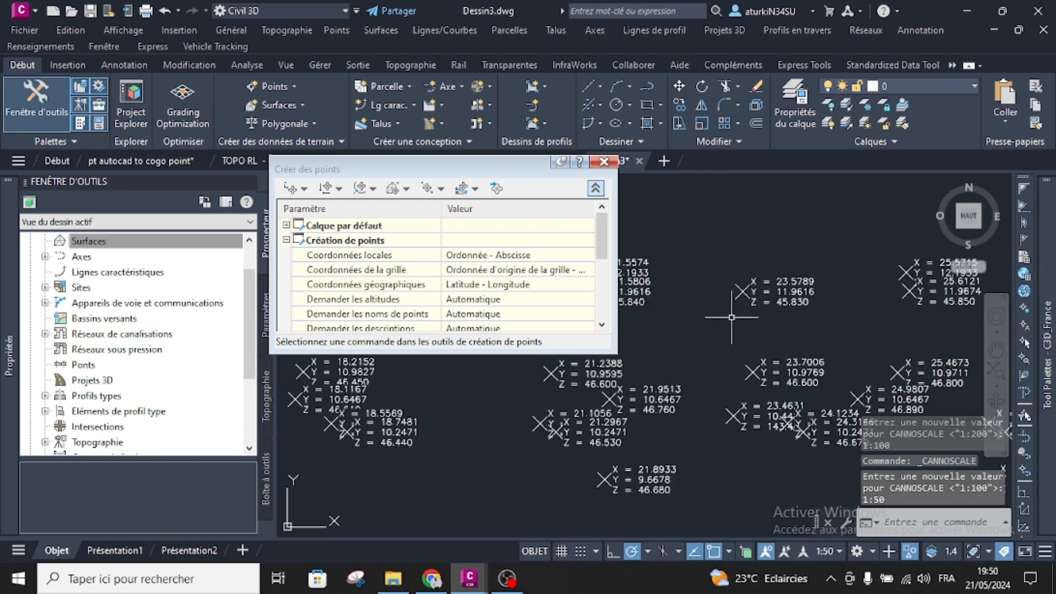
scroll(731, 317, down, 5)
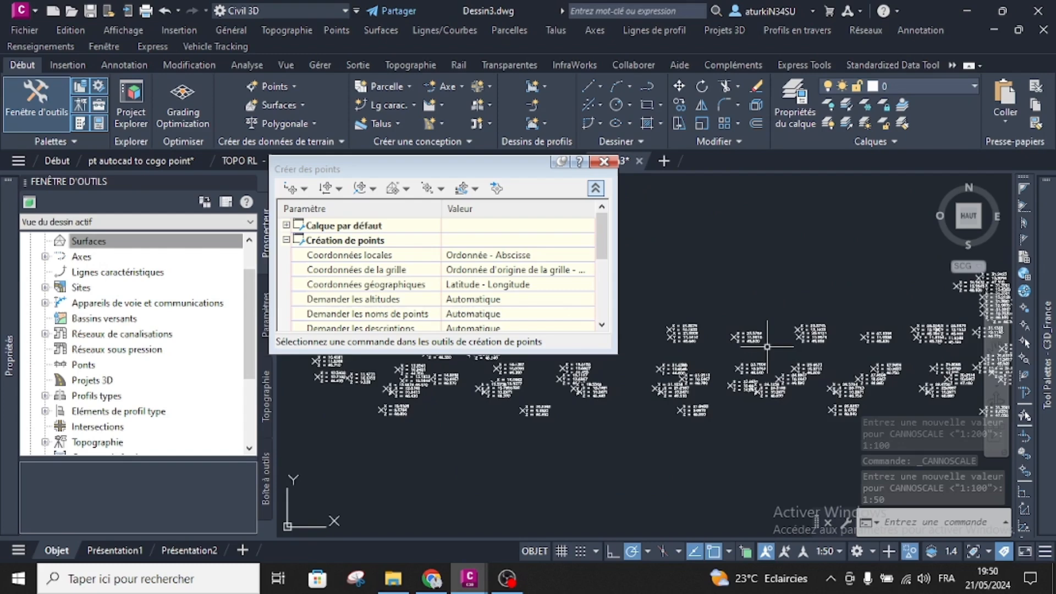
Review the coordinates and elevation of one COGO point in its properties, and close the point creation tools.
scroll(751, 332, up, 3)
click(702, 329)
mouse_move(4, 312)
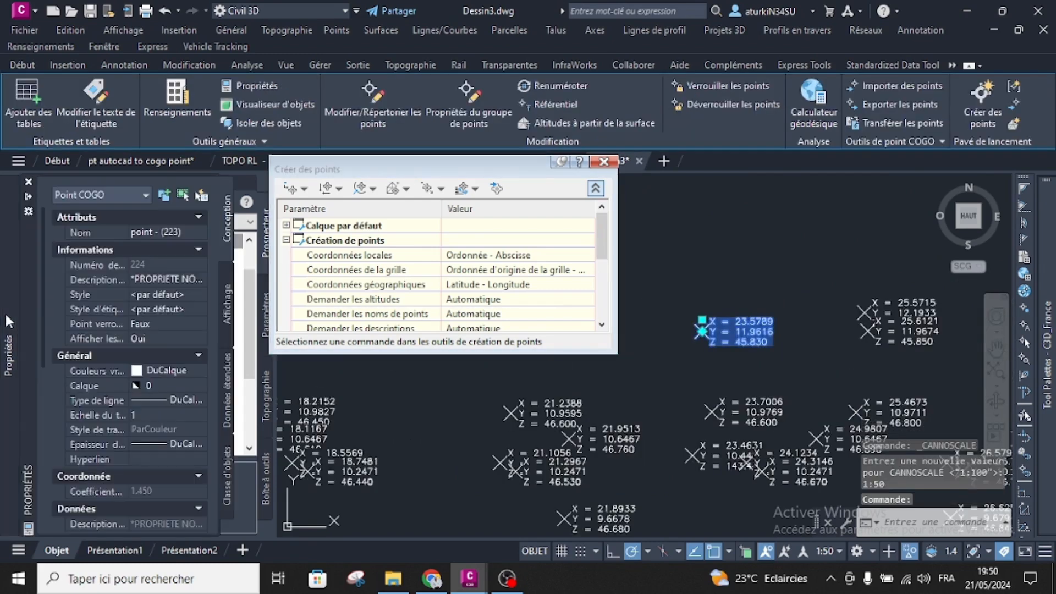
scroll(135, 362, down, 6)
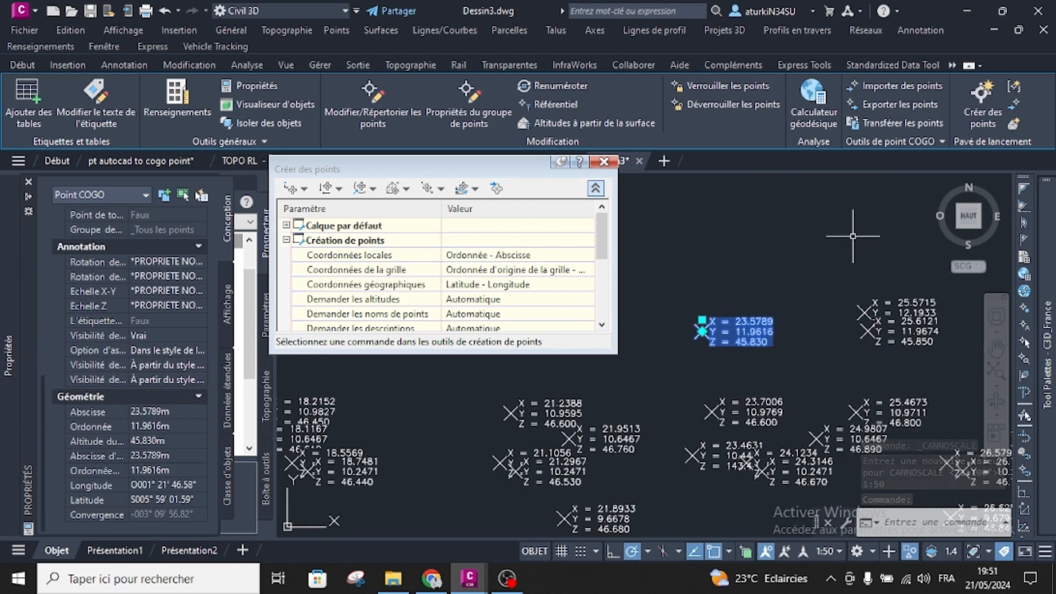
key(Escape)
scroll(700, 292, down, 2)
scroll(700, 292, down, 5)
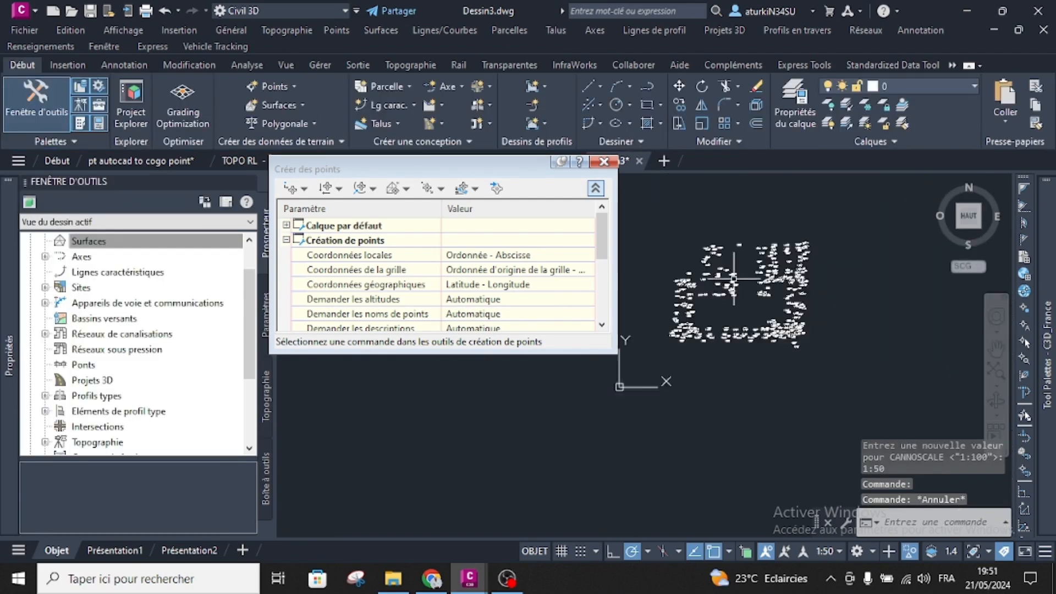
click(603, 161)
scroll(694, 310, up, 5)
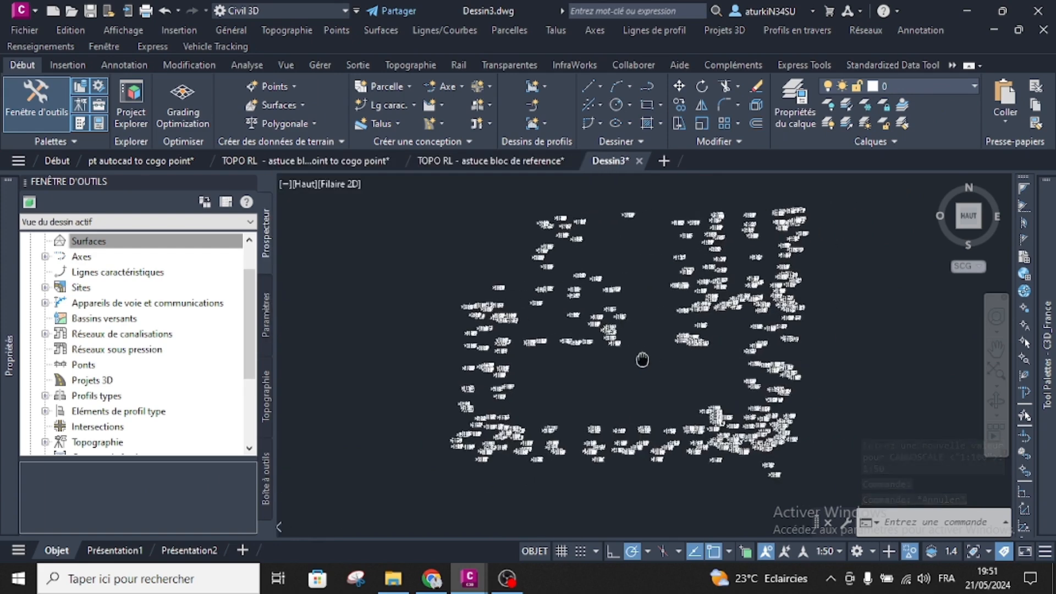